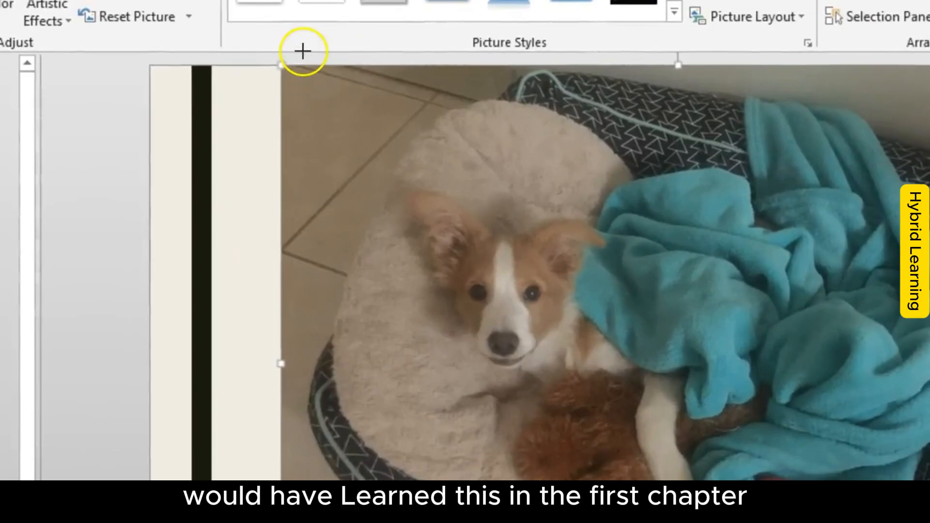
Step: Resize the dog picture on the first slide proportionally to about 12.45 cm high and 16.6 cm wide
mouse_move(295, 41)
mouse_down()
mouse_move(257, 83)
mouse_move(297, 57)
mouse_up()
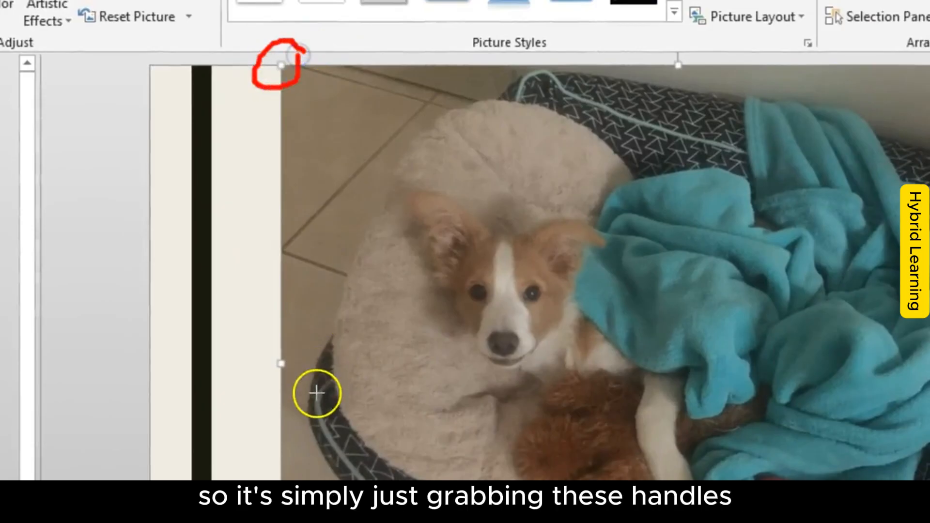
drag(280, 342, 292, 374)
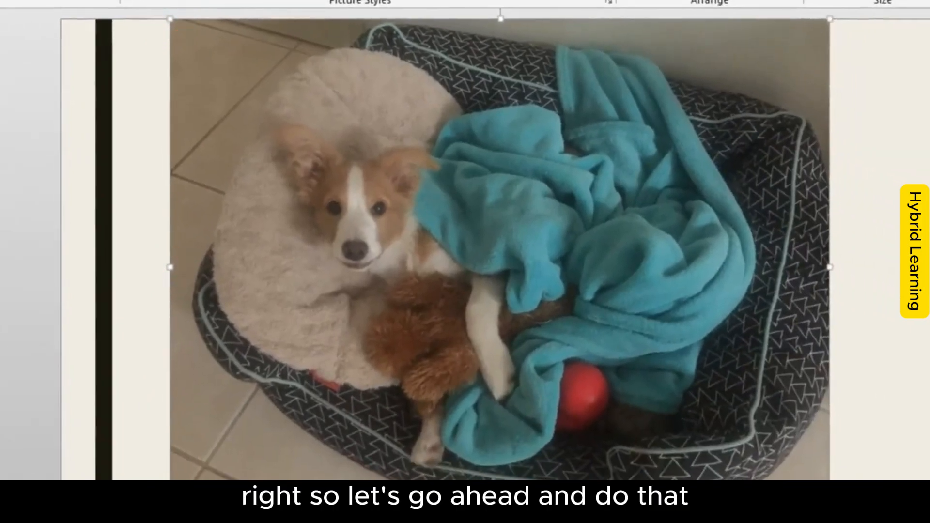
drag(169, 515, 436, 346)
drag(645, 99, 518, 173)
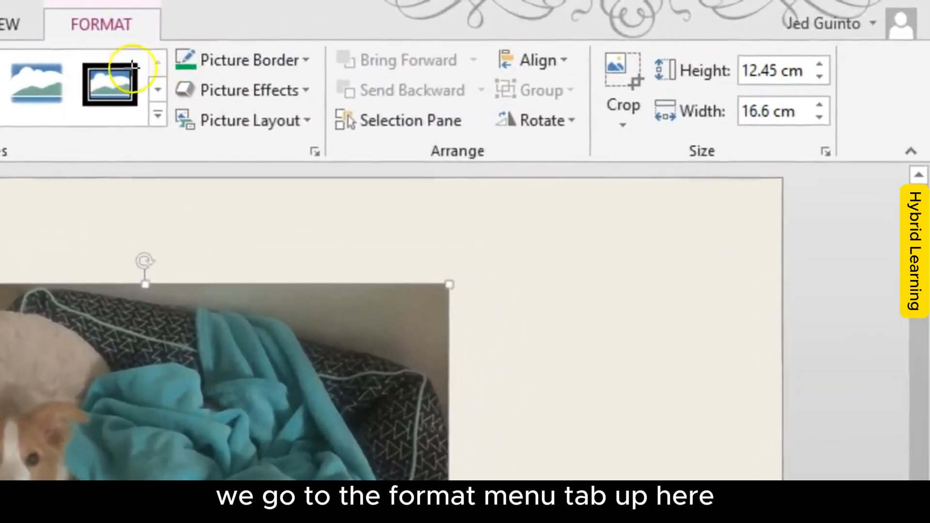
Step: Crop the dog picture upward from its lower edge to a height of about 9.98 cm and apply the crop
click(616, 62)
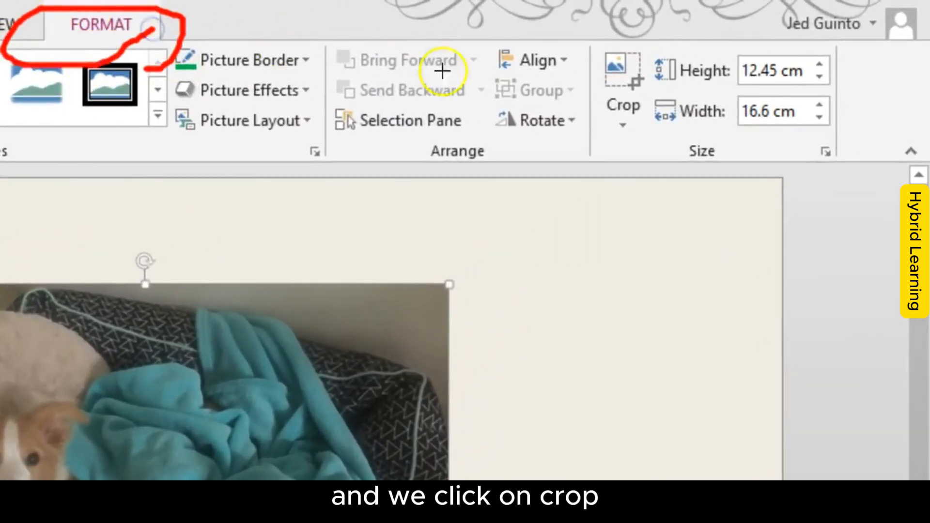
mouse_move(658, 46)
mouse_down()
mouse_move(587, 35)
mouse_move(609, 139)
mouse_move(655, 45)
mouse_up()
key(Escape)
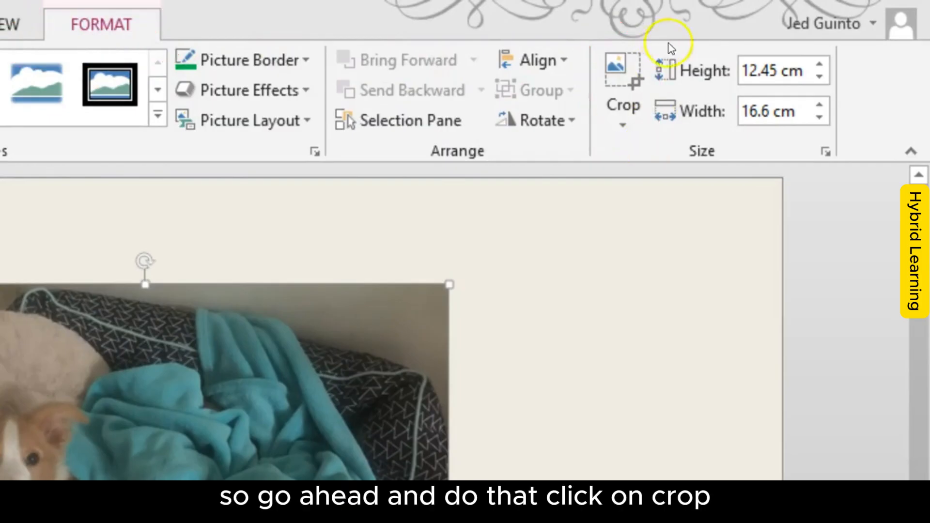
click(635, 73)
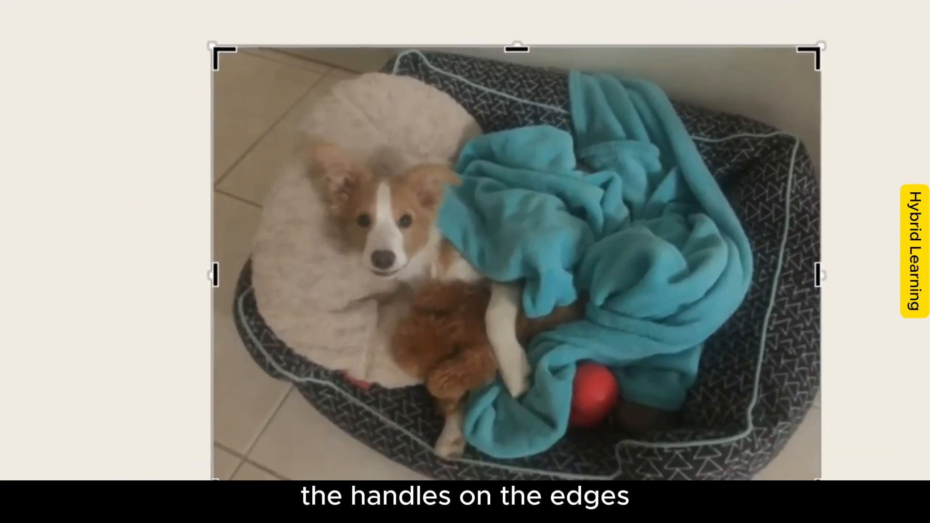
mouse_move(260, 55)
mouse_down()
mouse_move(202, 26)
mouse_move(235, 75)
mouse_move(261, 53)
mouse_up()
mouse_move(245, 236)
mouse_down()
mouse_move(209, 249)
mouse_move(253, 275)
mouse_move(258, 265)
mouse_up()
key(Escape)
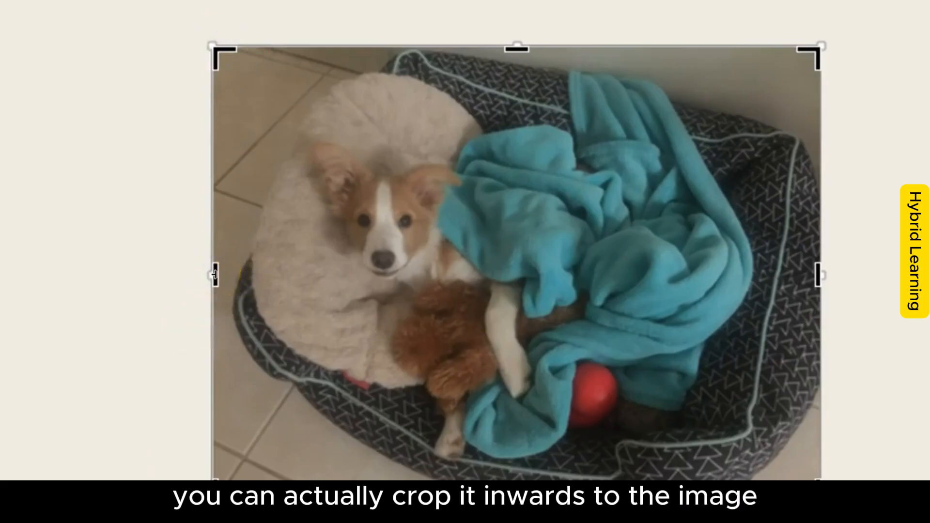
drag(518, 502, 528, 410)
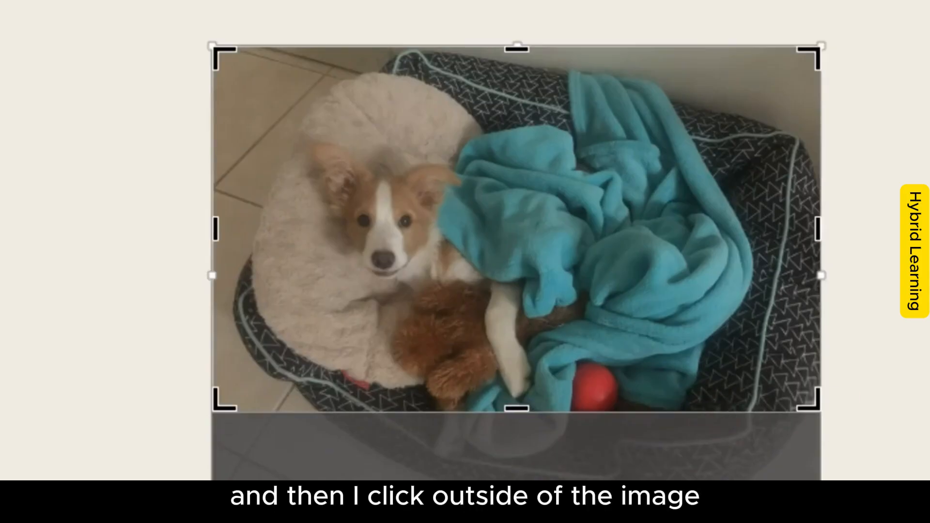
click(571, 514)
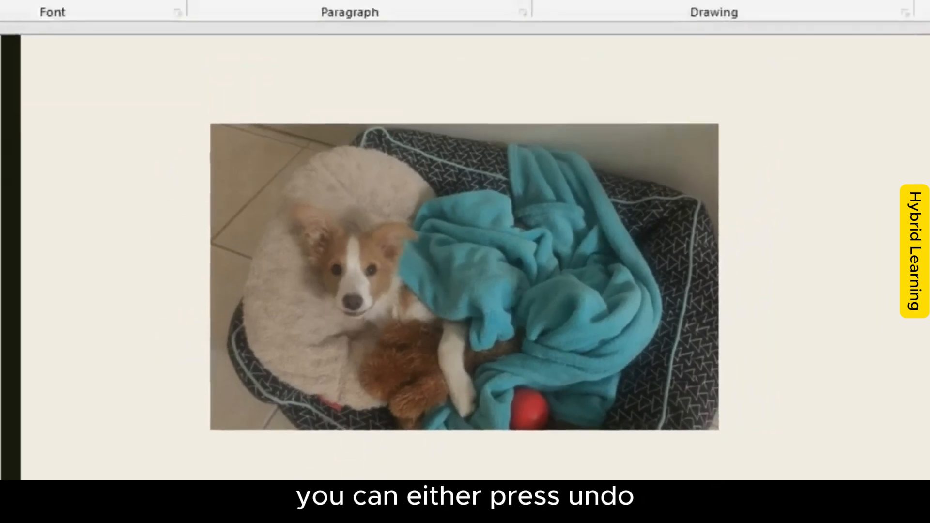
Step: Reopen the picture's crop and extend its lower edge back down to a height of about 12.38 cm
click(377, 155)
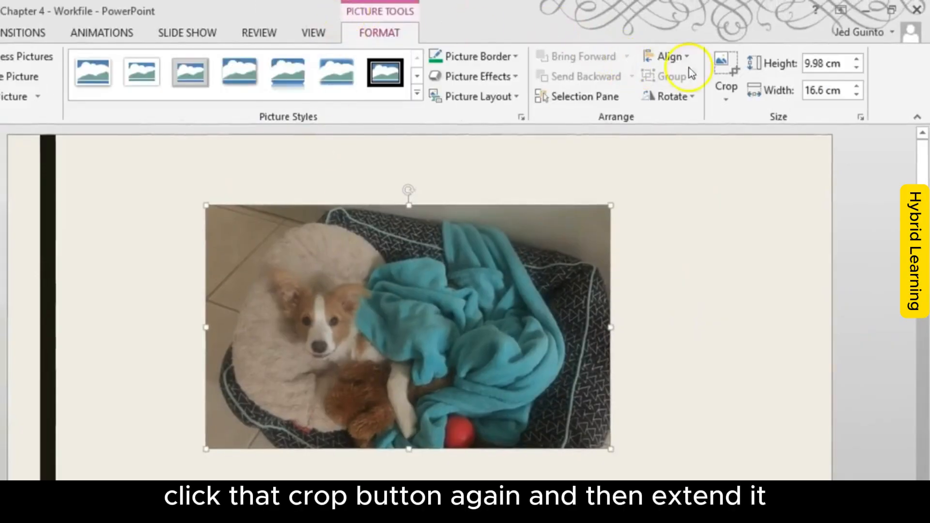
click(724, 68)
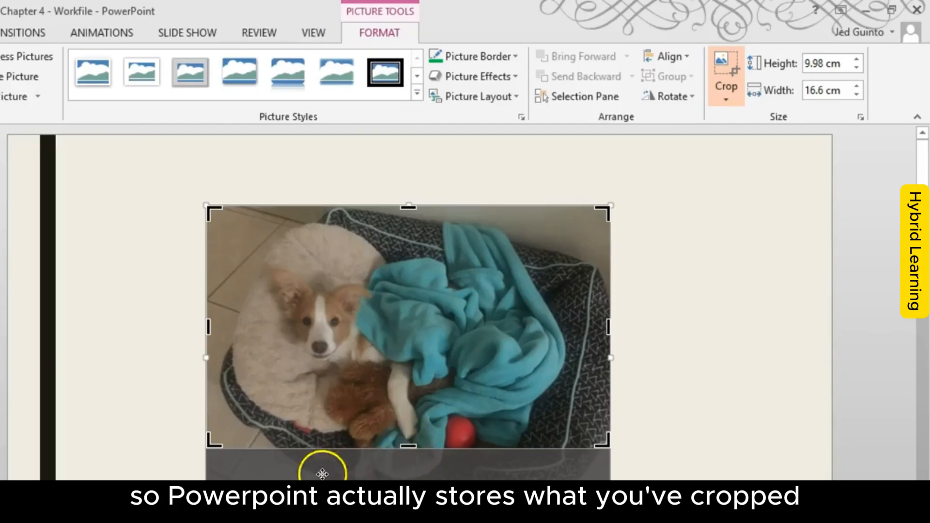
drag(409, 442, 409, 489)
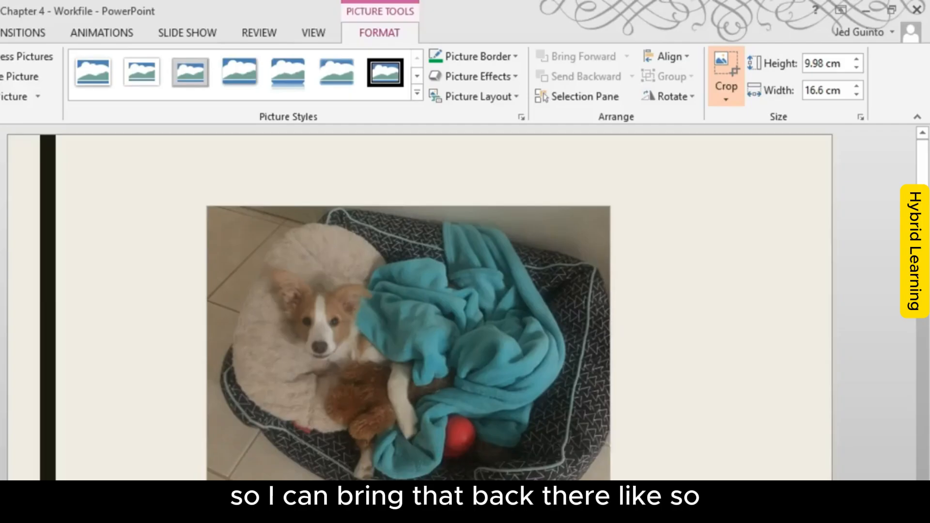
click(827, 454)
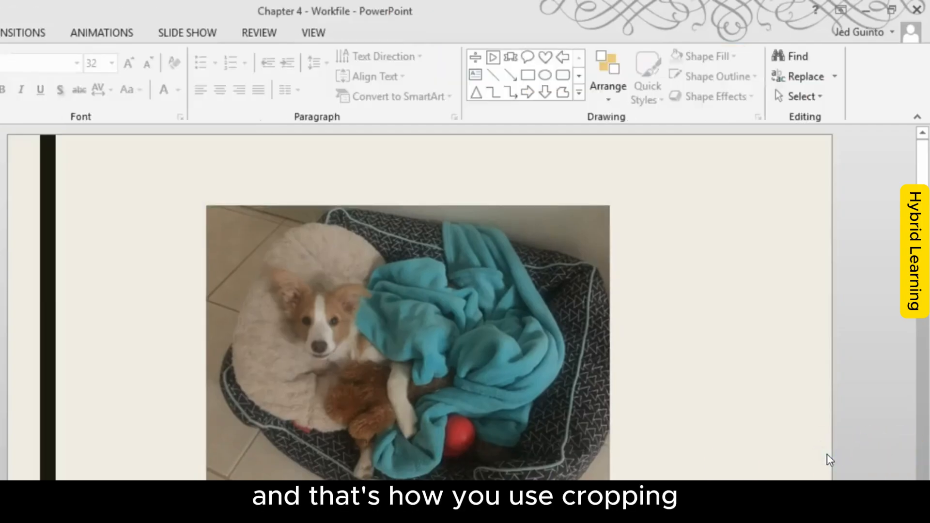
Step: Rotate the selected dog picture freehand and bring it back to its upright orientation
click(484, 379)
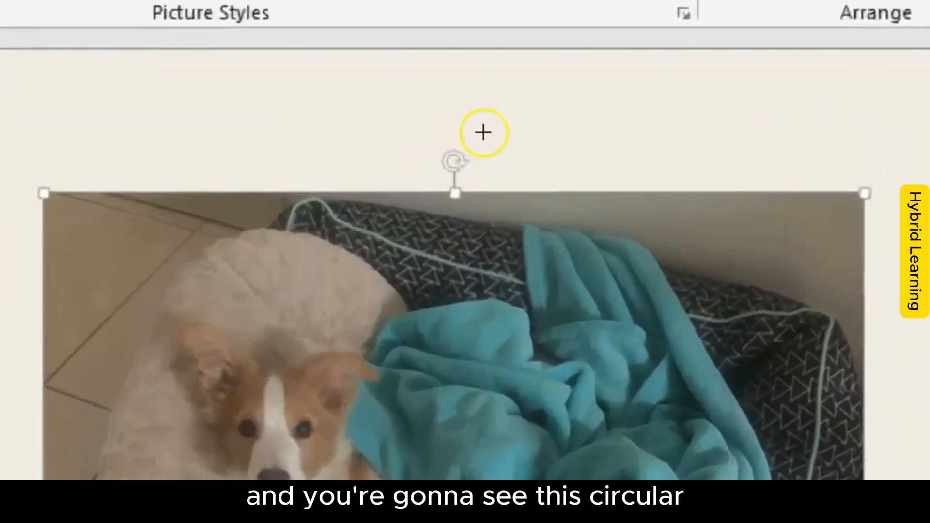
mouse_move(423, 180)
mouse_down()
mouse_move(405, 174)
mouse_move(393, 203)
mouse_move(525, 191)
mouse_move(524, 117)
mouse_up()
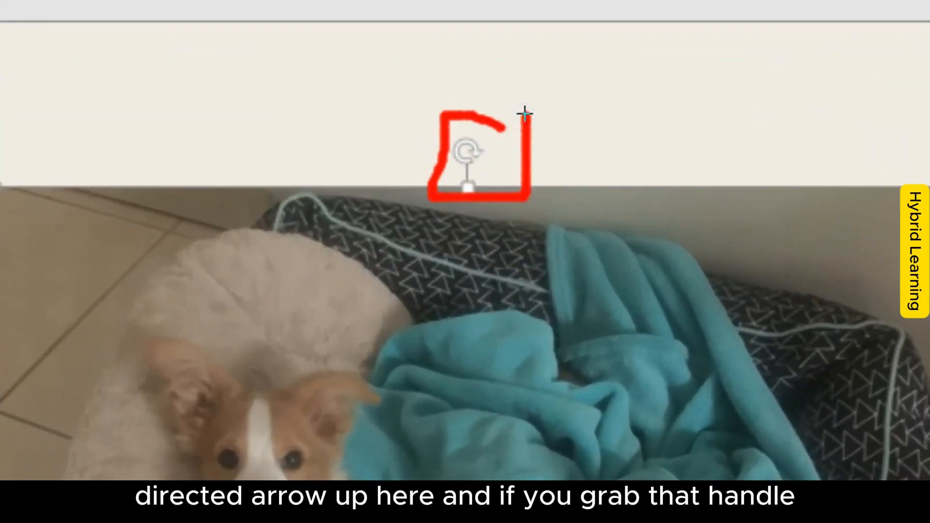
key(Escape)
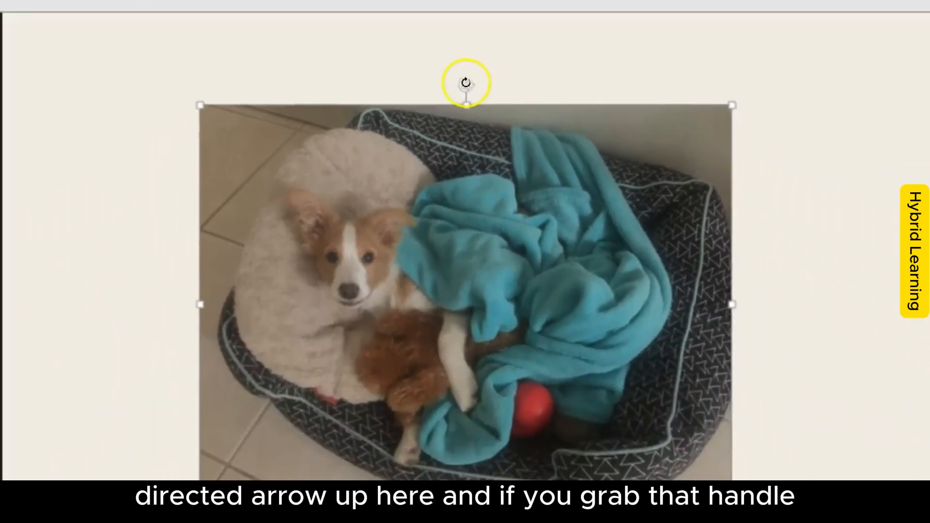
mouse_move(466, 83)
mouse_down()
mouse_move(536, 93)
mouse_move(662, 146)
mouse_move(391, 101)
mouse_move(311, 202)
mouse_move(392, 102)
mouse_move(502, 85)
mouse_move(462, 78)
mouse_up()
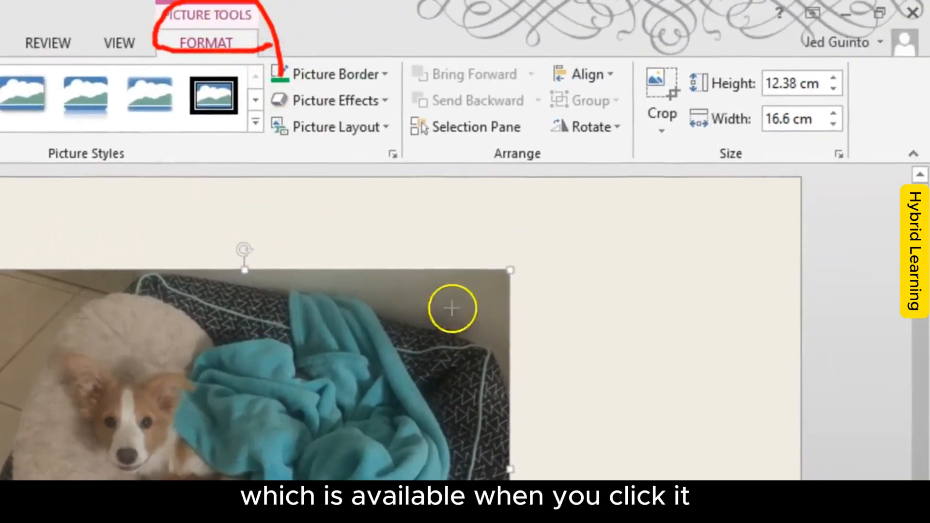
Step: Open the detailed size and rotation options for the dog picture
drag(481, 167, 585, 165)
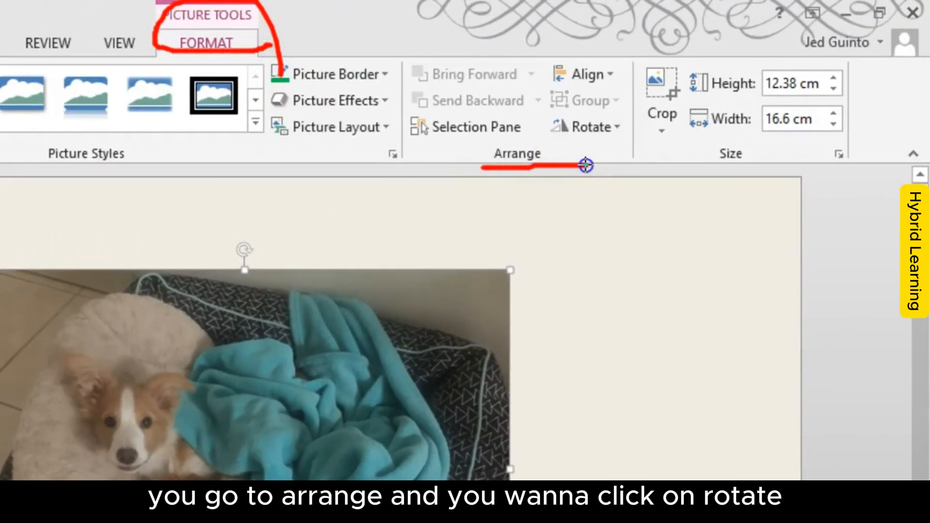
mouse_move(644, 112)
mouse_down()
mouse_move(588, 108)
mouse_move(533, 152)
mouse_move(649, 110)
mouse_up()
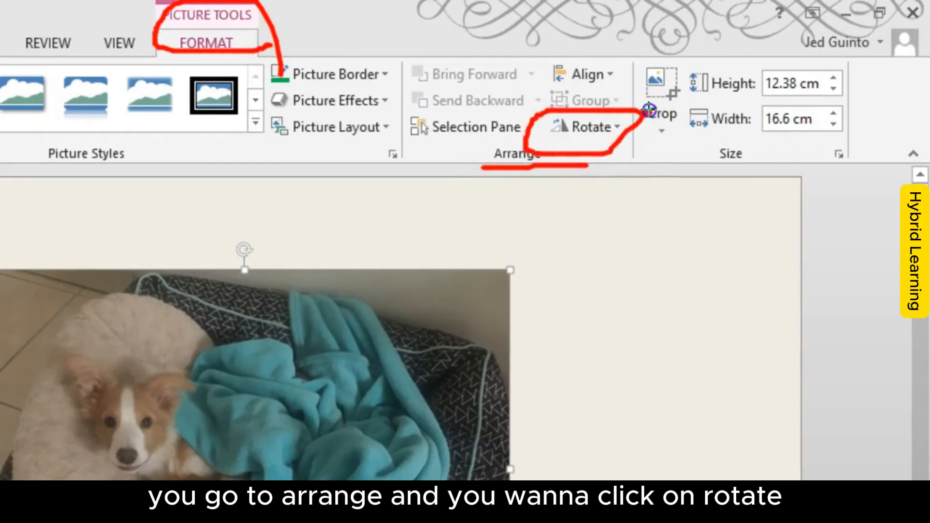
click(608, 121)
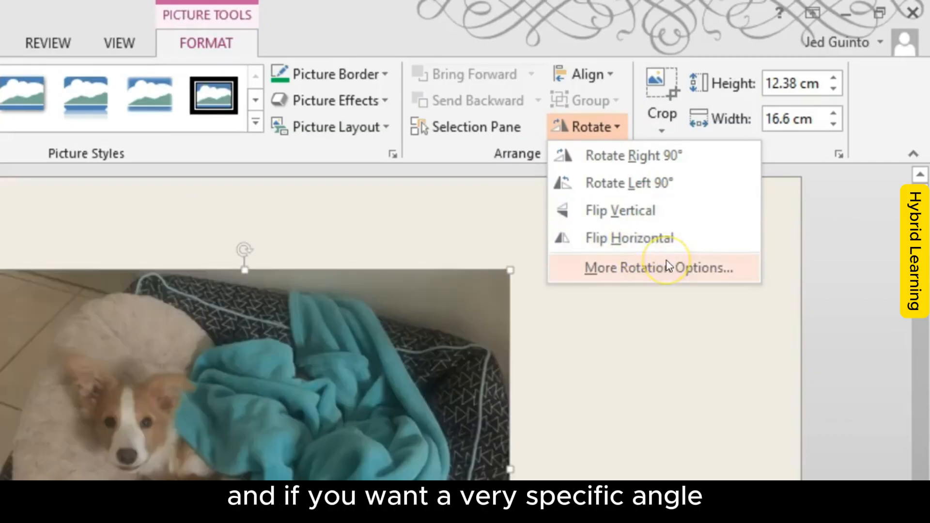
click(644, 272)
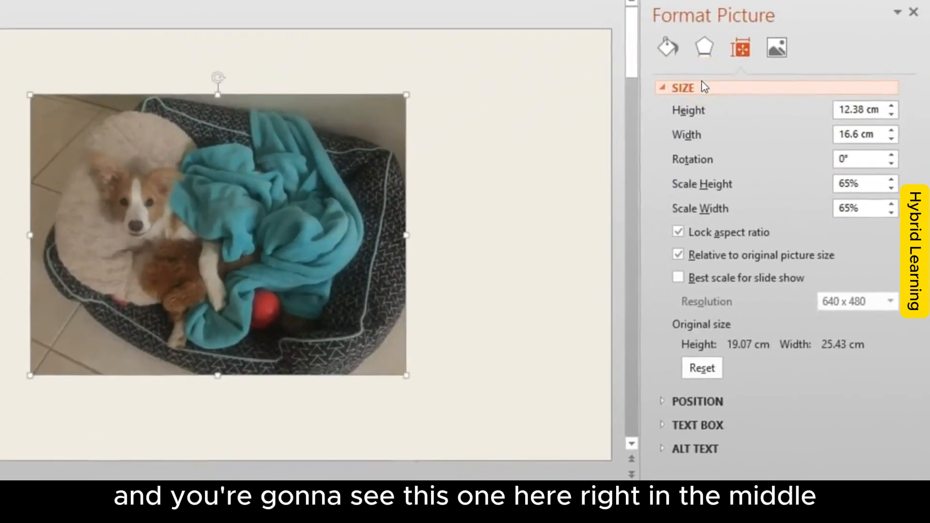
click(788, 130)
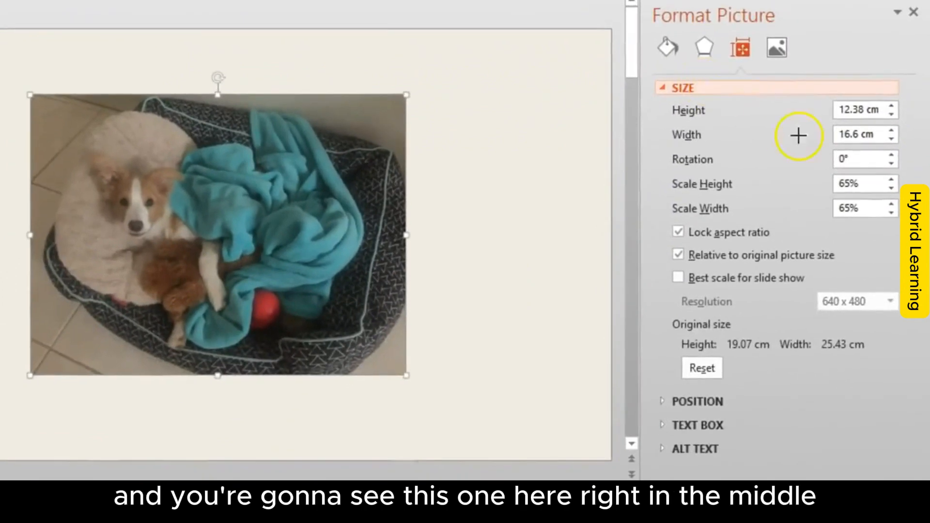
mouse_move(923, 154)
mouse_down()
mouse_move(851, 129)
mouse_move(662, 156)
mouse_move(913, 168)
mouse_up()
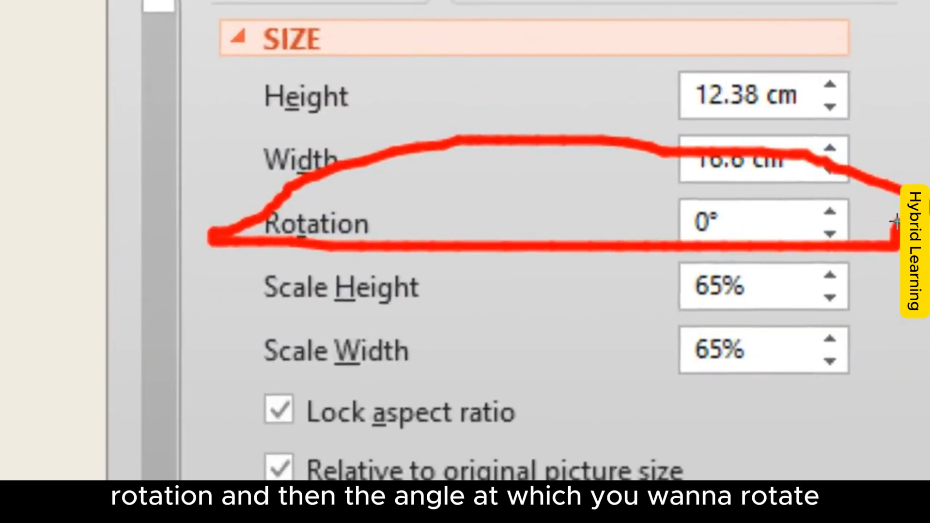
key(Escape)
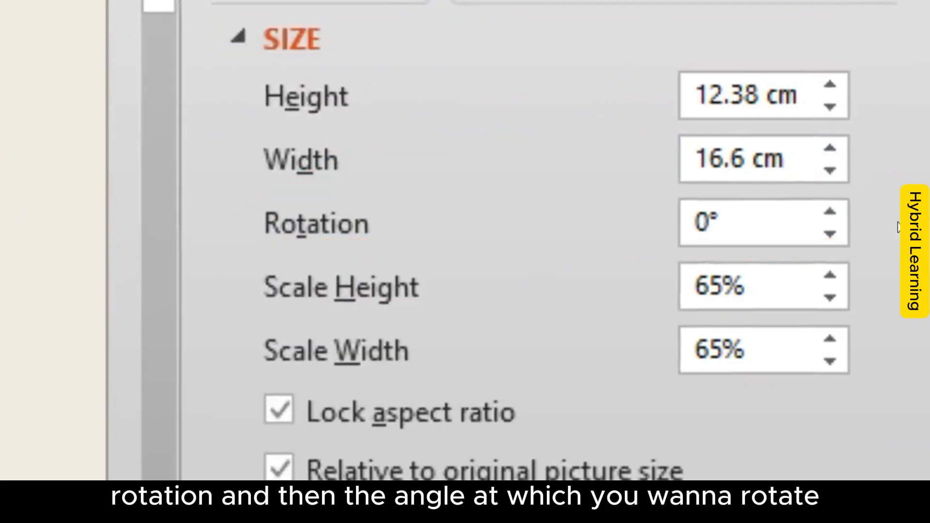
Step: Increase the dog picture's rotation angle in small increments to 20°
drag(766, 216, 691, 235)
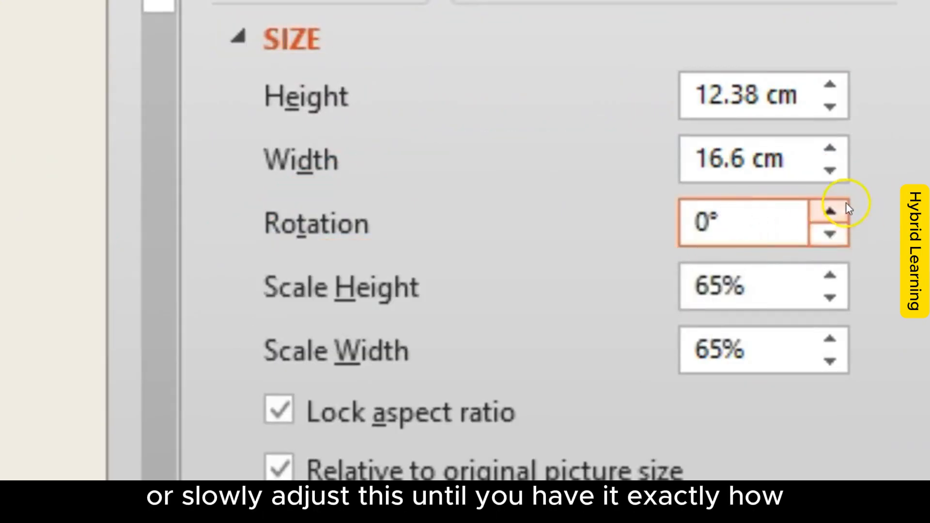
click(829, 211)
click(855, 219)
click(854, 218)
click(854, 219)
click(854, 219)
click(855, 219)
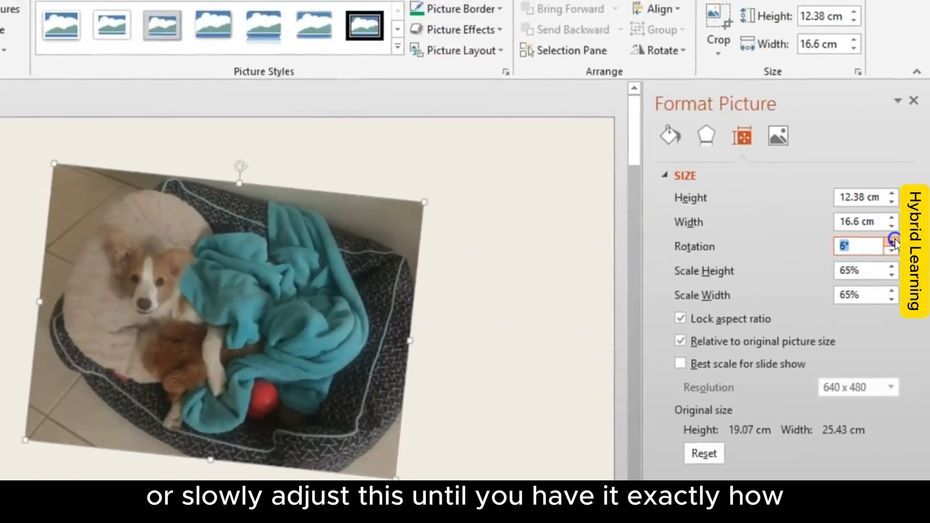
click(892, 241)
click(891, 242)
click(891, 241)
click(891, 241)
click(891, 241)
click(892, 241)
click(891, 241)
click(892, 241)
click(891, 241)
click(892, 241)
click(891, 241)
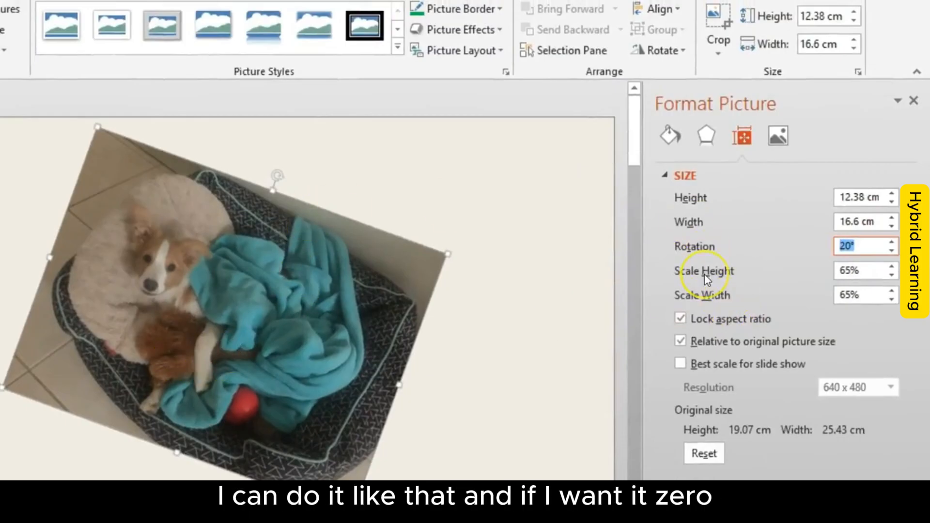
Step: Set the dog picture's rotation to 0°, deselect it and close the formatting options
text(0)
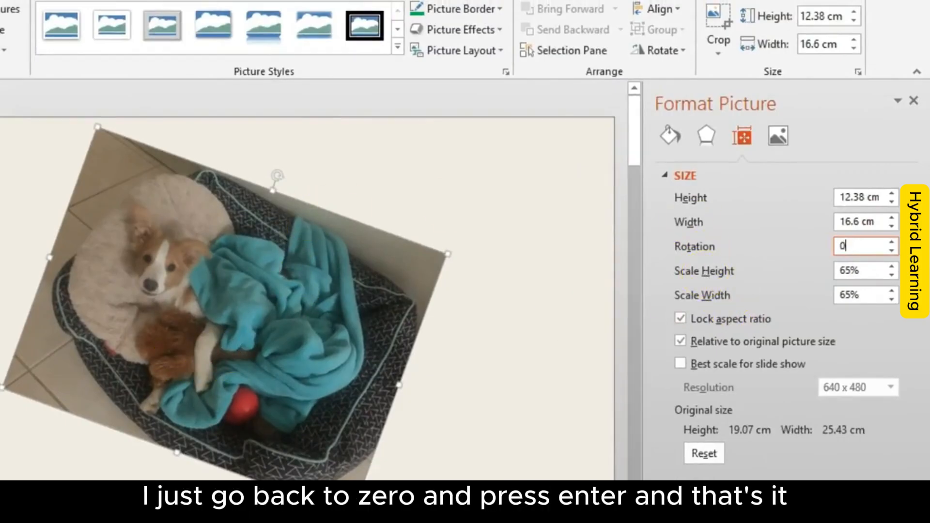
key(Return)
click(507, 297)
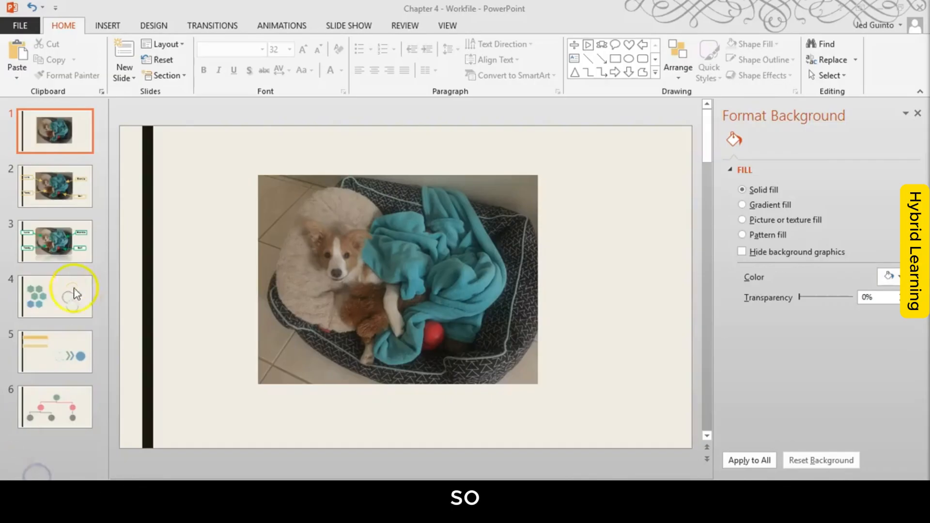
click(920, 114)
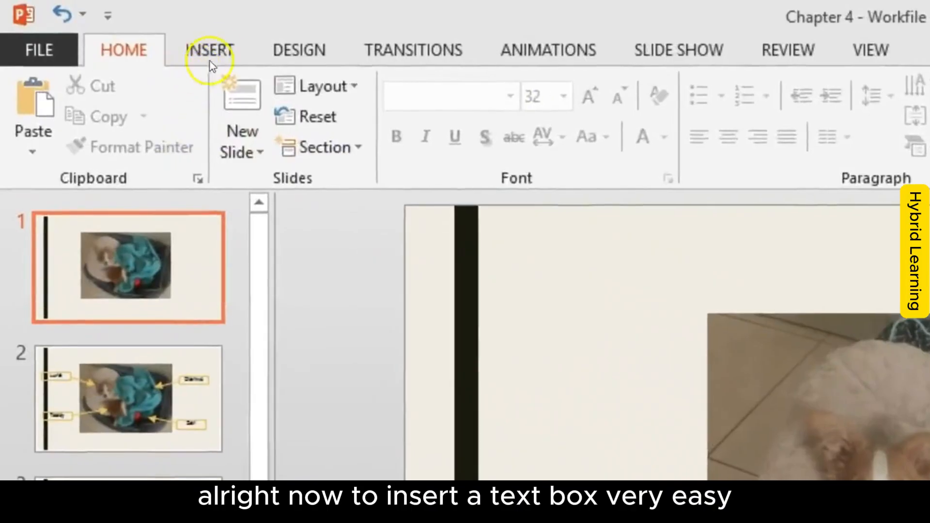
Step: Draw a text box between the black stripe and the dog picture, near the slide's upper edge, and enter "Luna" in it
click(210, 53)
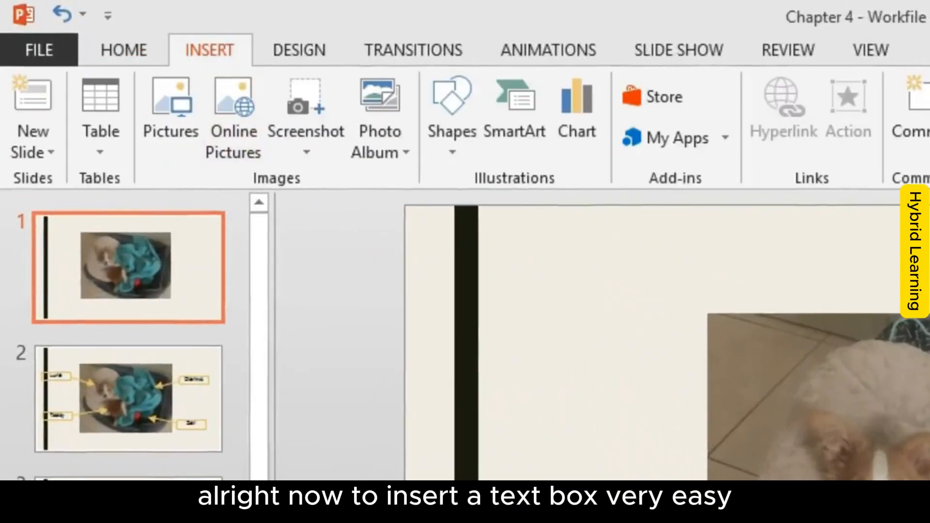
mouse_move(268, 29)
mouse_down()
mouse_move(224, 27)
mouse_move(249, 68)
mouse_move(272, 29)
mouse_up()
mouse_move(480, 92)
mouse_down()
mouse_move(481, 66)
mouse_move(422, 148)
mouse_move(482, 68)
mouse_up()
drag(473, 197, 545, 198)
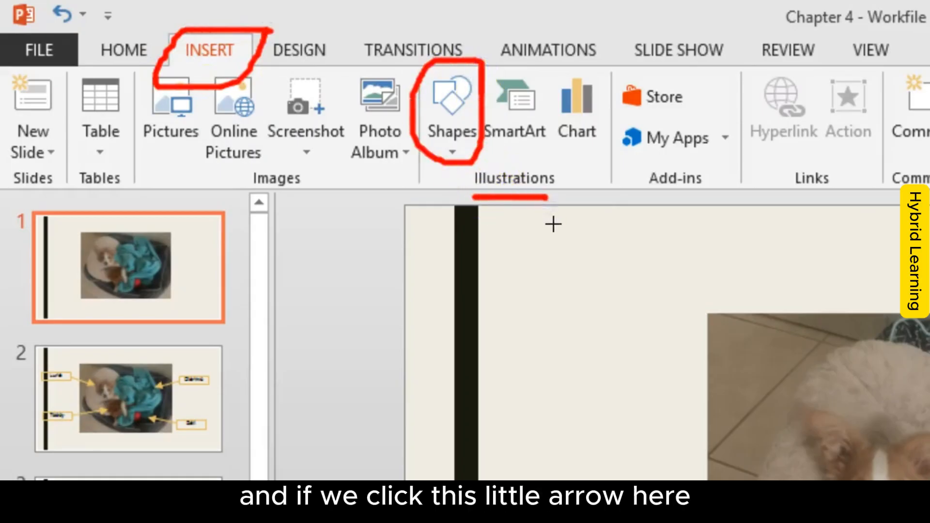
mouse_move(467, 130)
mouse_down()
mouse_move(453, 131)
mouse_move(438, 152)
mouse_move(466, 138)
mouse_up()
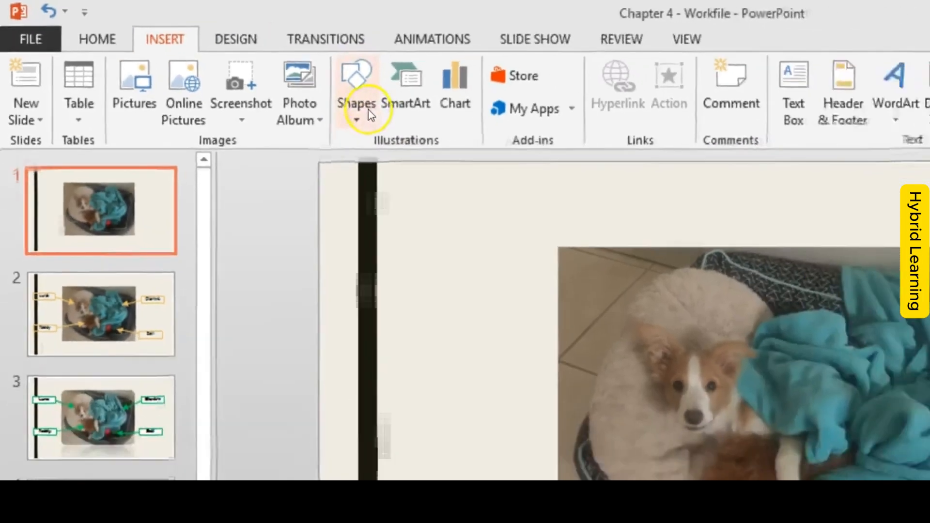
click(467, 138)
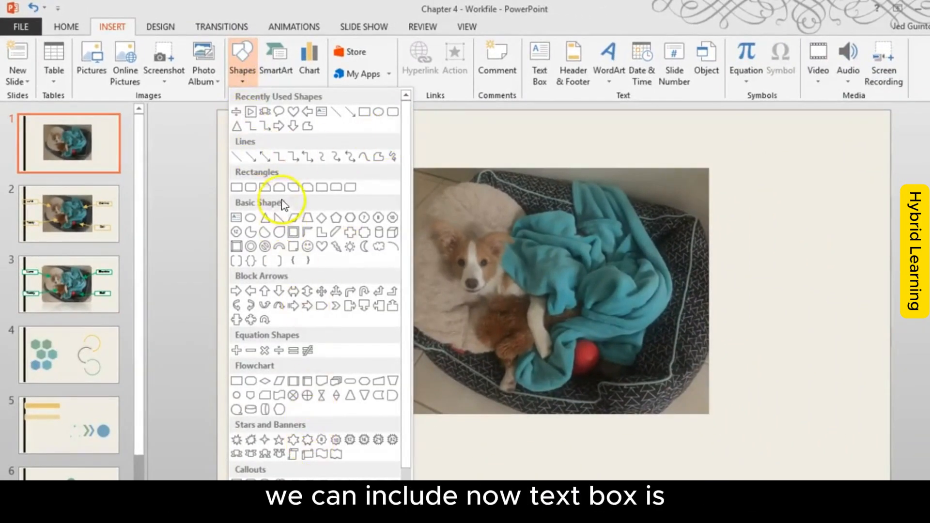
click(236, 217)
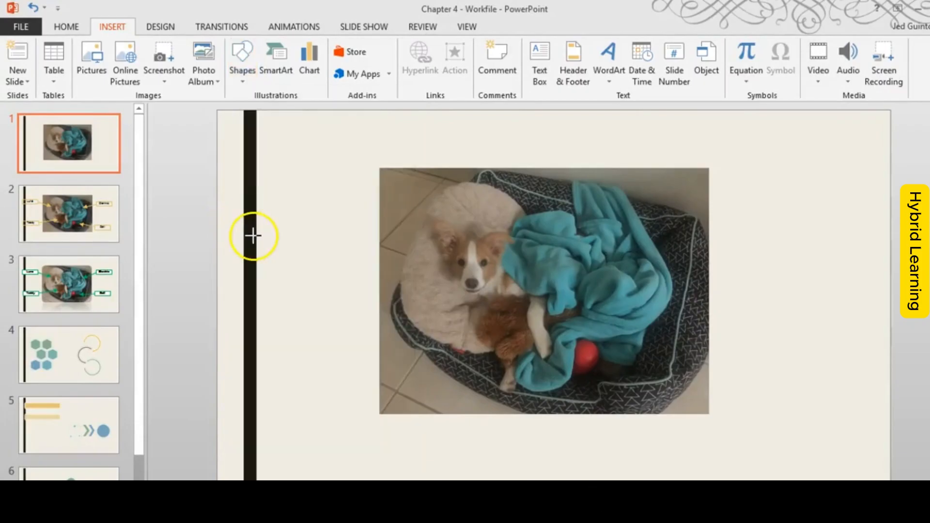
click(239, 56)
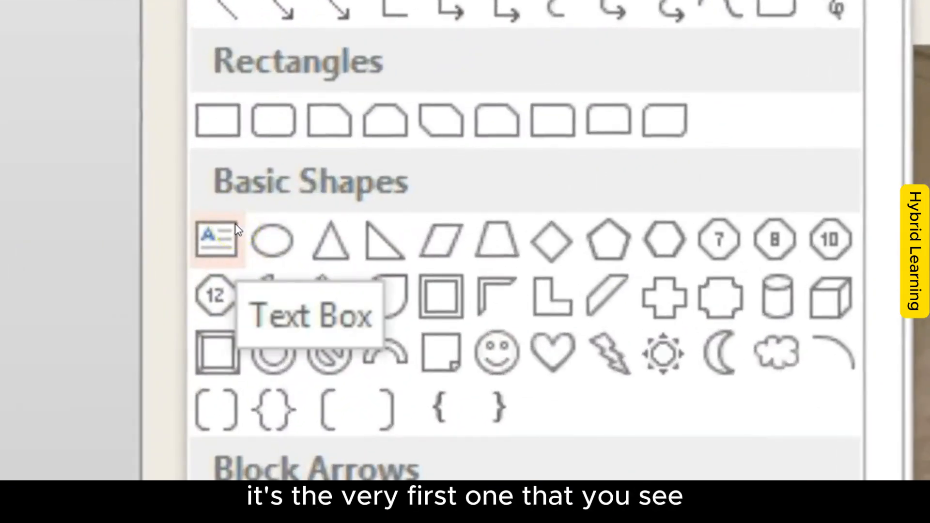
click(215, 237)
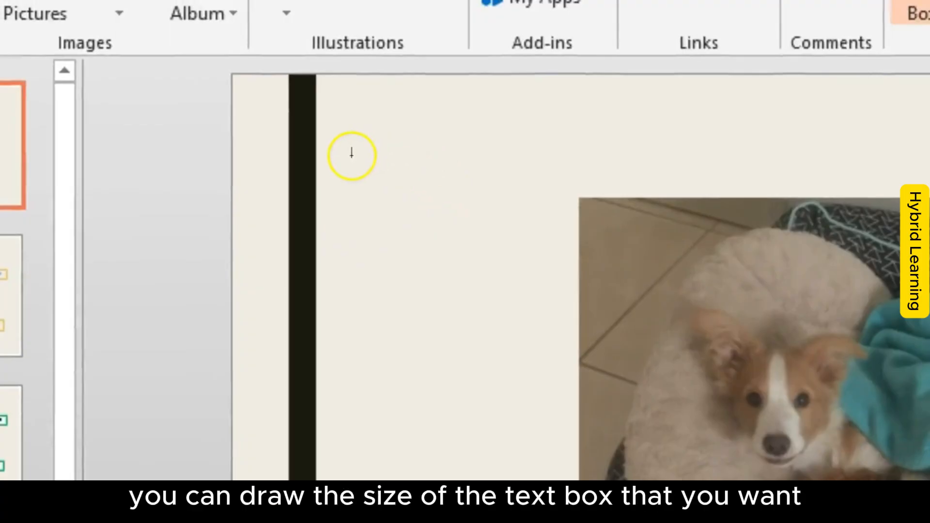
drag(350, 156, 521, 251)
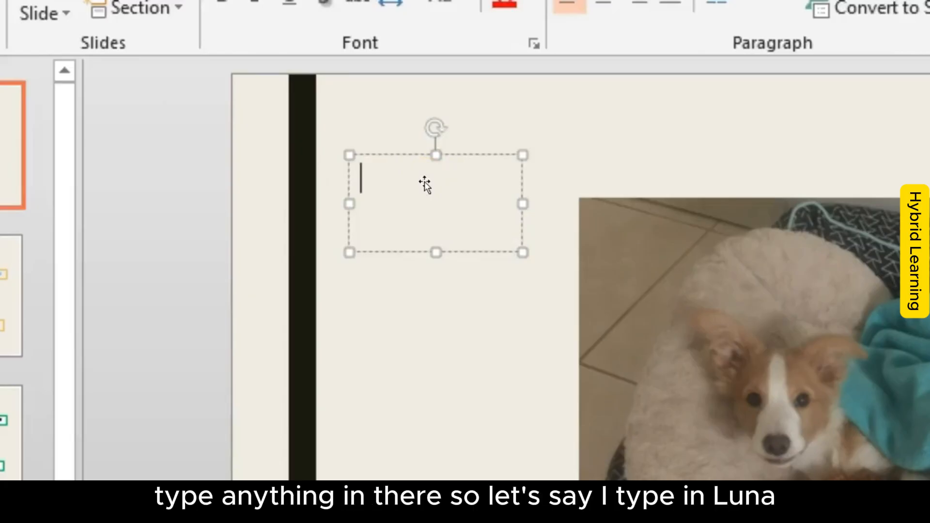
text(Luna)
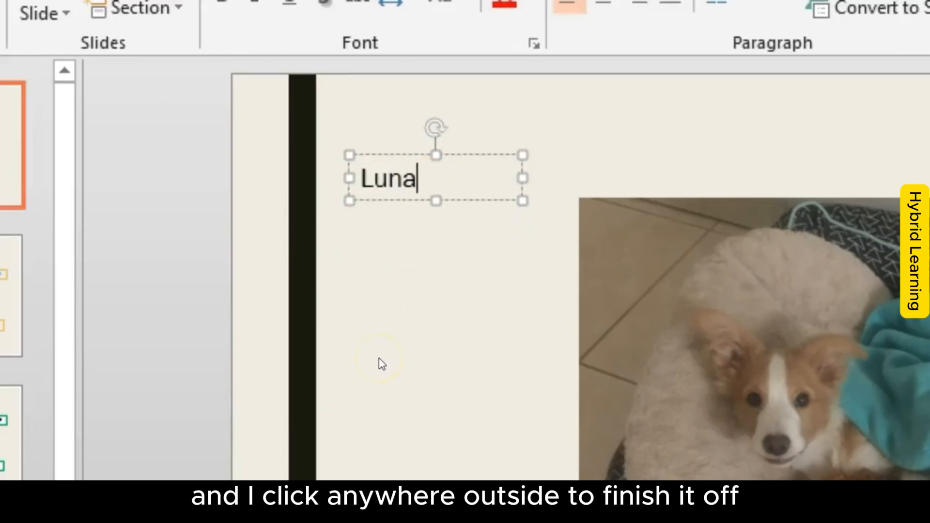
click(379, 359)
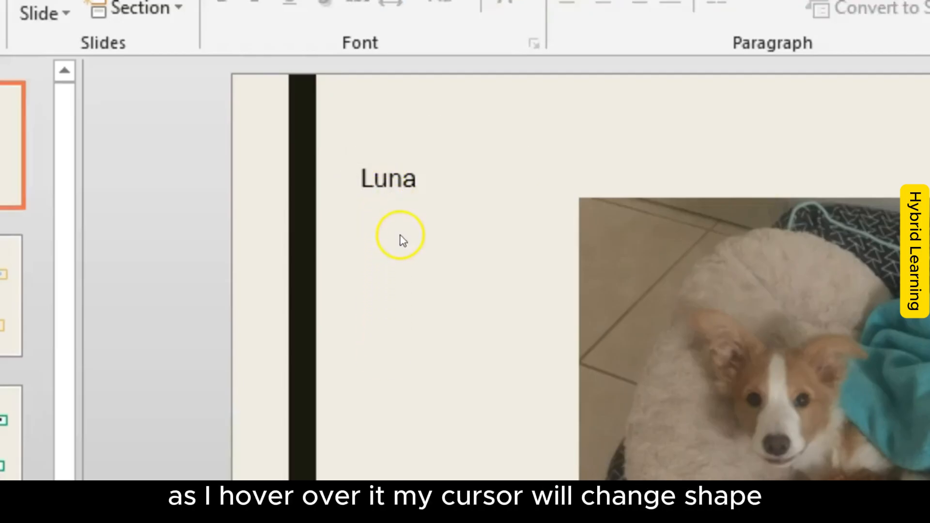
Step: Append "falkjfbna" to the Luna label, delete the added characters and deselect the text box
click(387, 179)
click(408, 180)
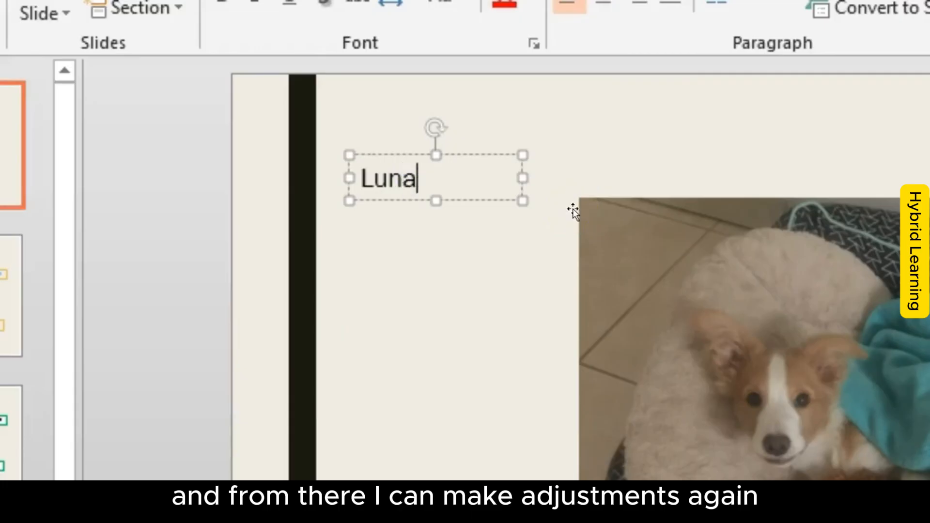
text(falkjfbna)
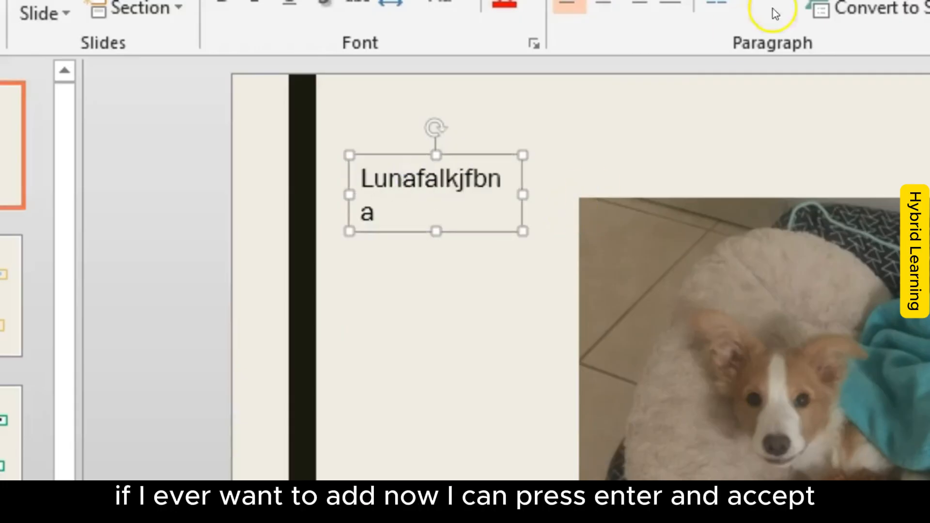
drag(428, 210, 420, 170)
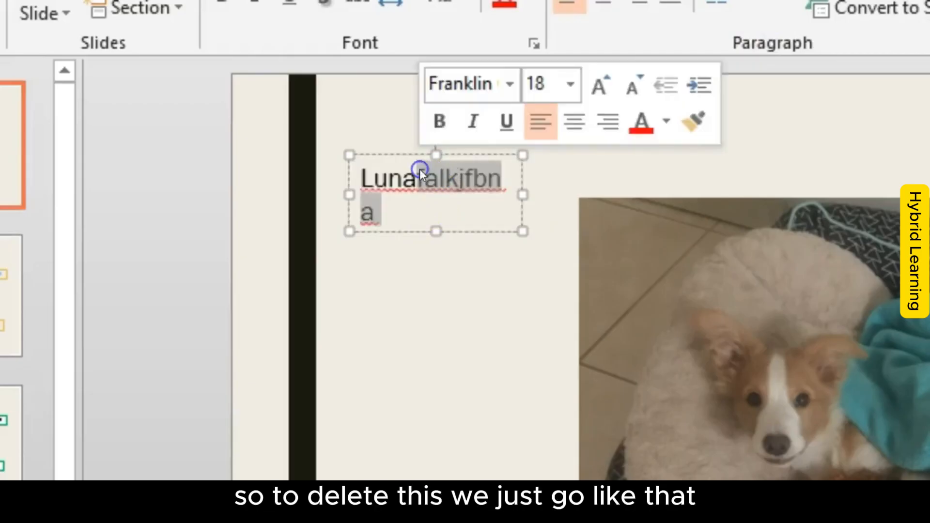
key(BackSpace)
click(432, 307)
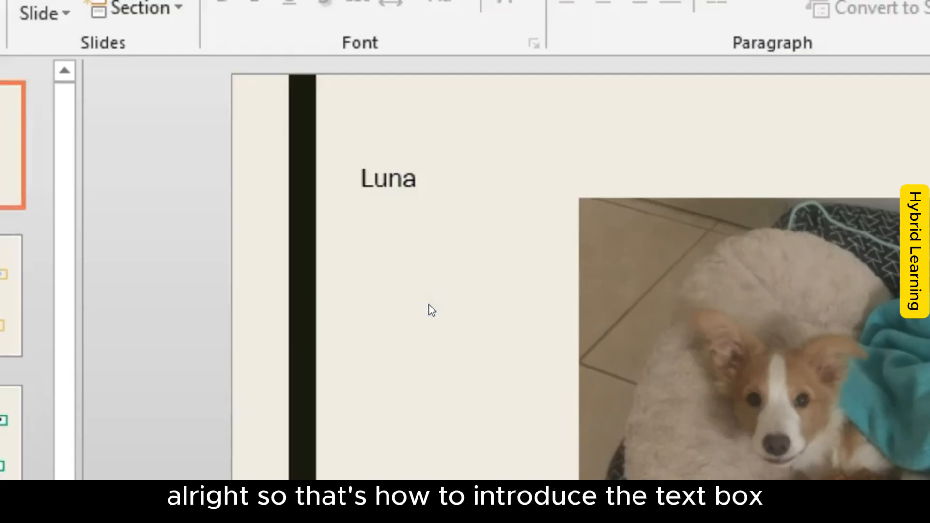
Step: Move the Luna text box straight down a little, keeping it beside the dog picture
click(405, 172)
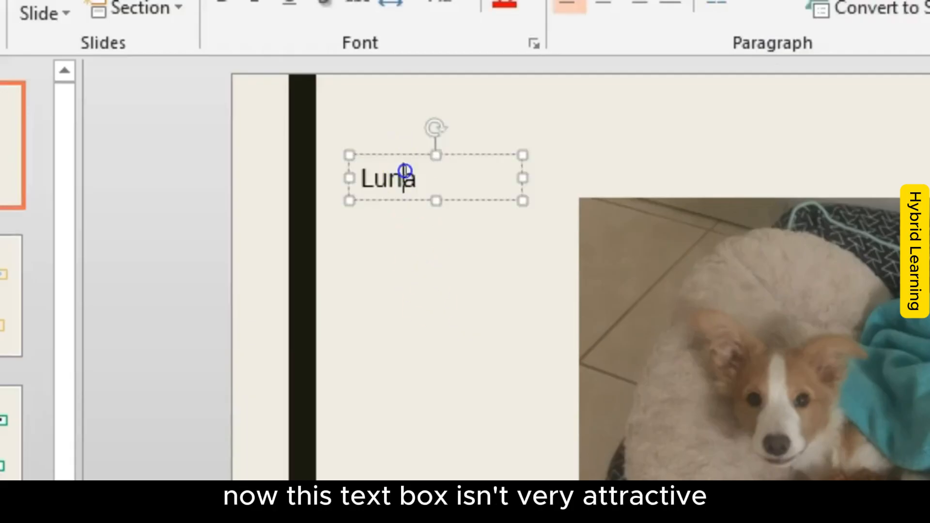
drag(459, 155, 458, 241)
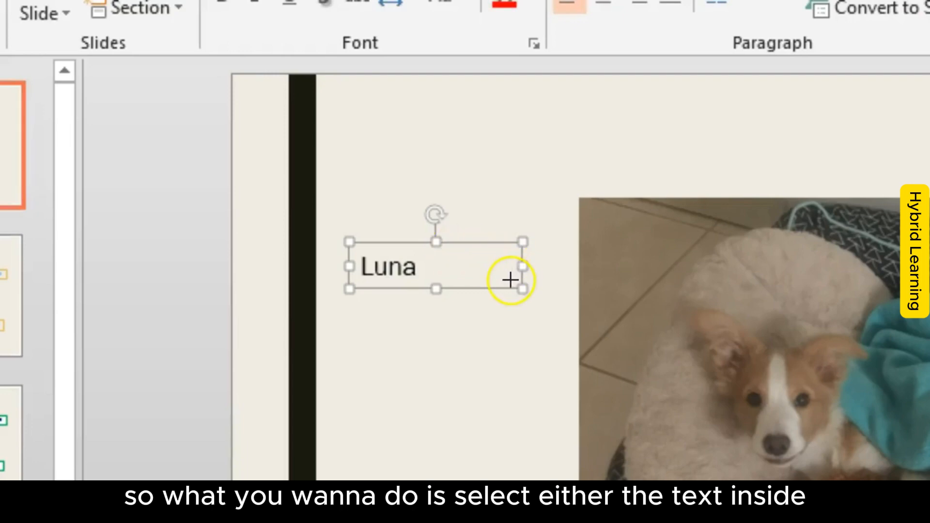
mouse_move(461, 267)
mouse_down()
mouse_move(450, 241)
mouse_move(365, 275)
mouse_move(459, 267)
mouse_up()
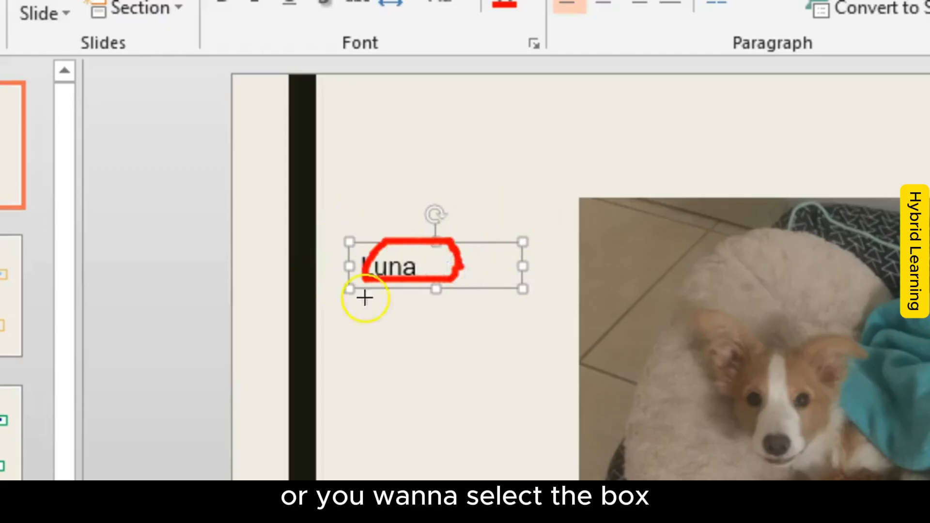
key(e)
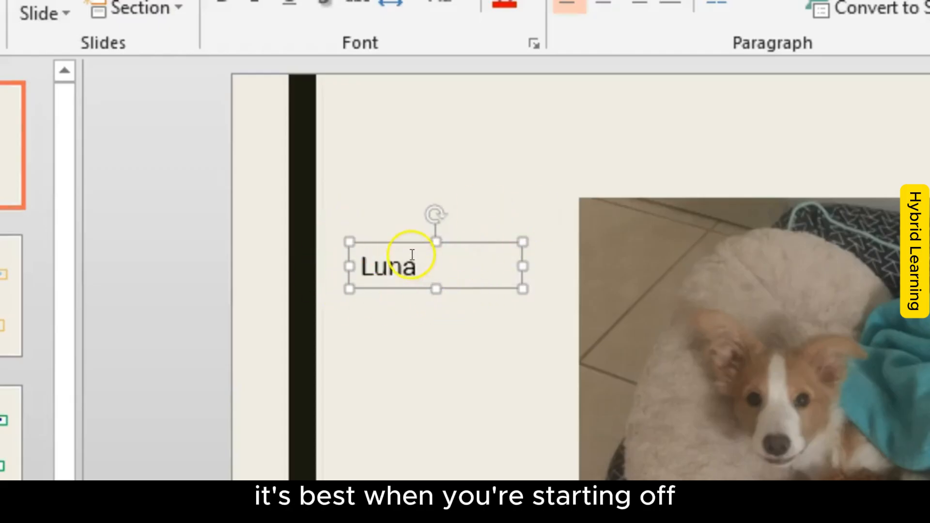
Step: Center the Luna text in its box and set its font size to 40
drag(411, 267, 363, 265)
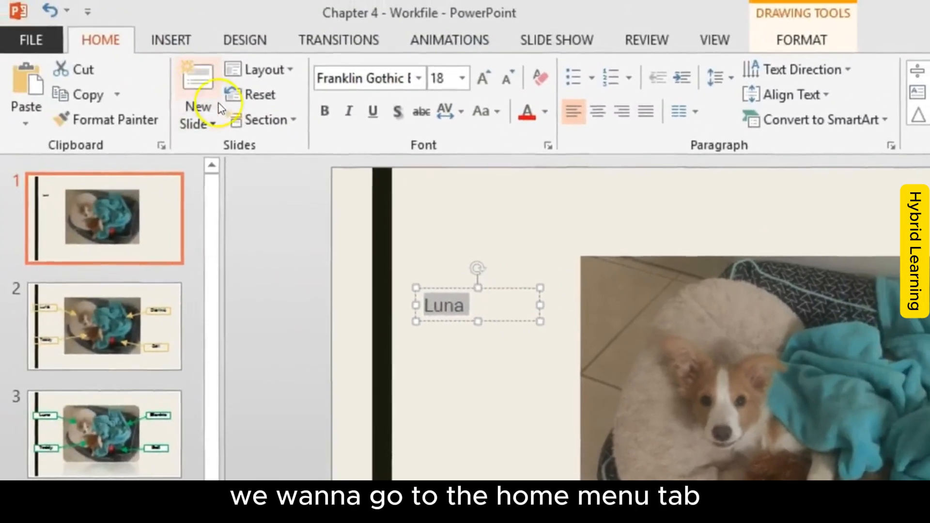
mouse_move(136, 51)
mouse_down()
mouse_move(69, 29)
mouse_move(137, 42)
mouse_up()
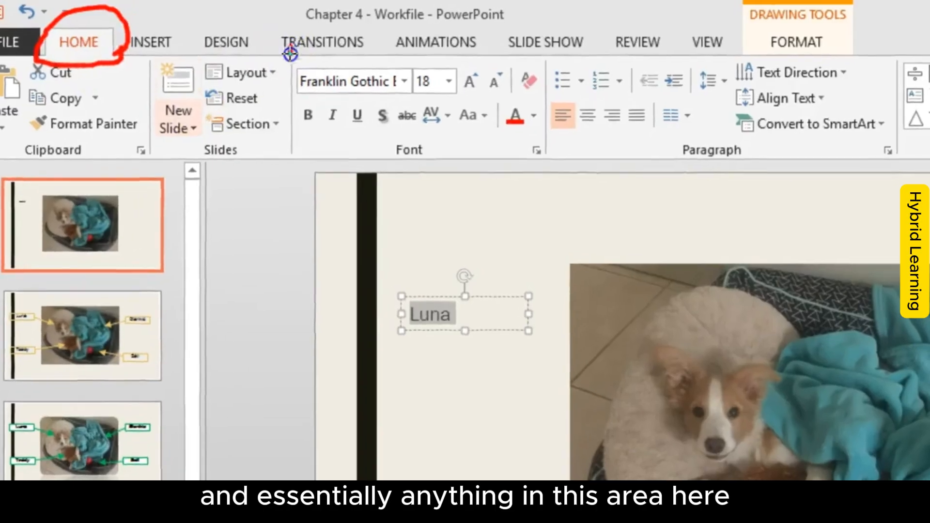
mouse_move(291, 54)
mouse_down()
mouse_move(305, 153)
mouse_move(742, 162)
mouse_up()
mouse_move(687, 208)
mouse_down()
mouse_move(885, 202)
mouse_move(893, 93)
mouse_move(427, 15)
mouse_move(147, 62)
mouse_up()
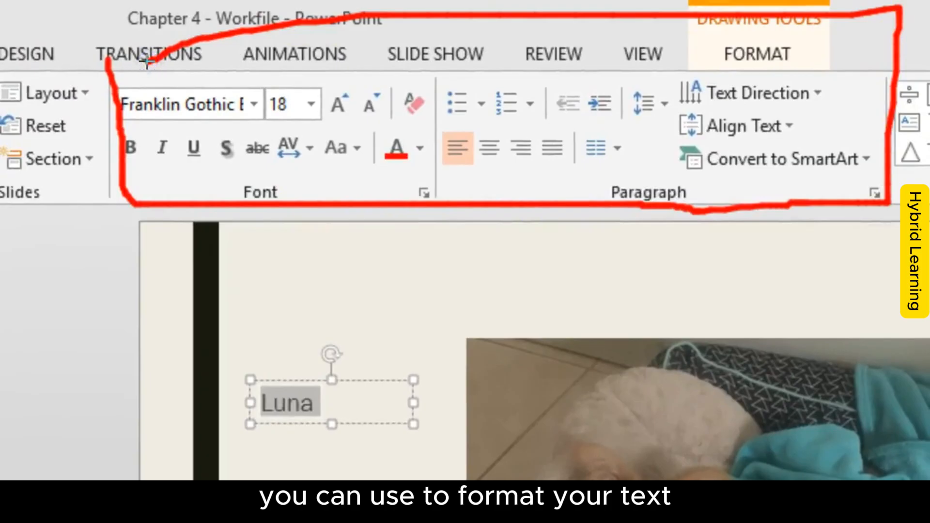
key(Escape)
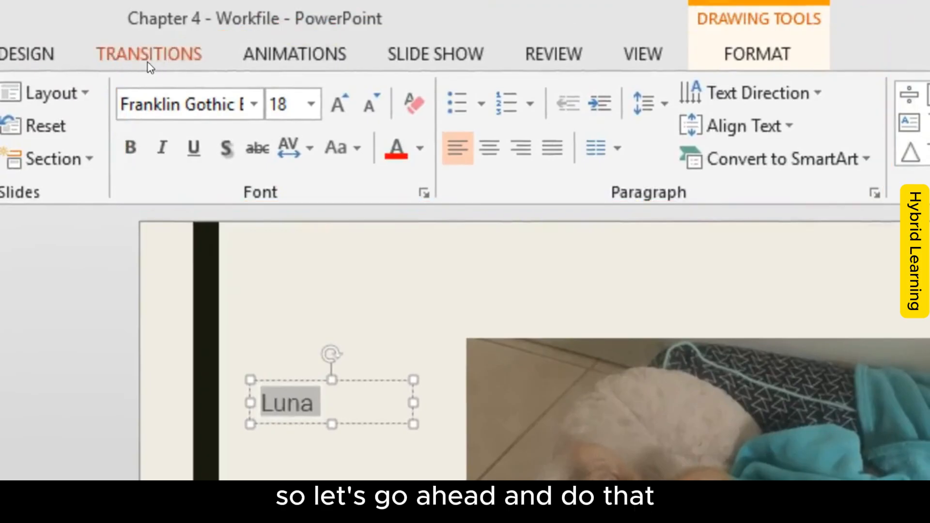
click(489, 148)
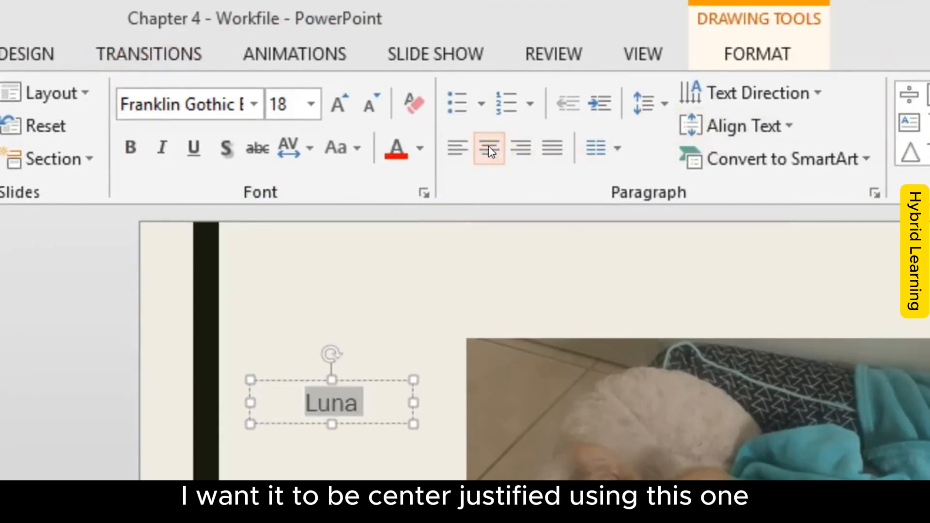
click(310, 103)
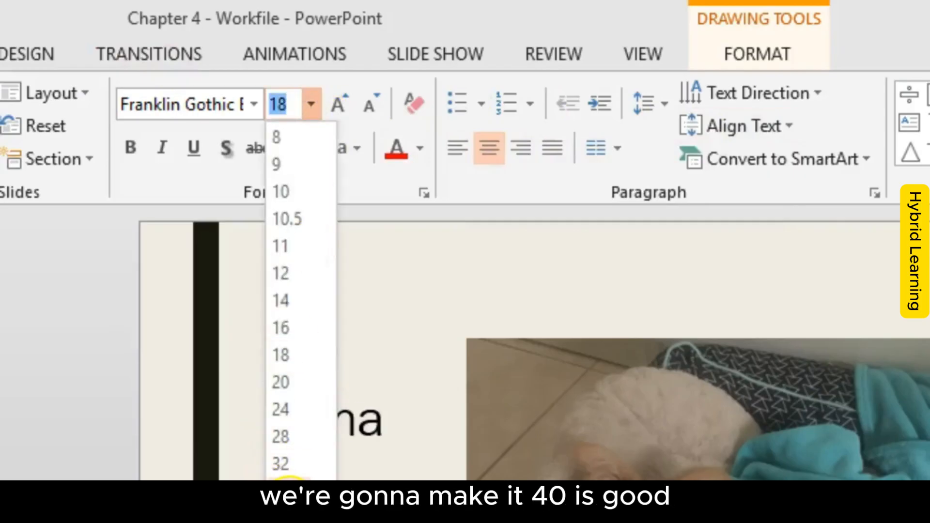
click(281, 517)
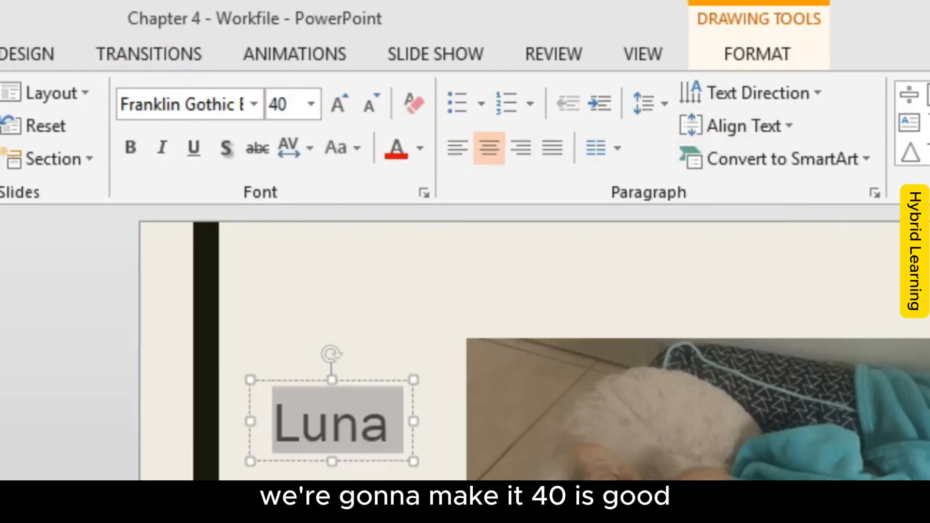
Step: Widen the Luna text box slightly, set its font color to standard green and deselect it
drag(412, 421, 428, 424)
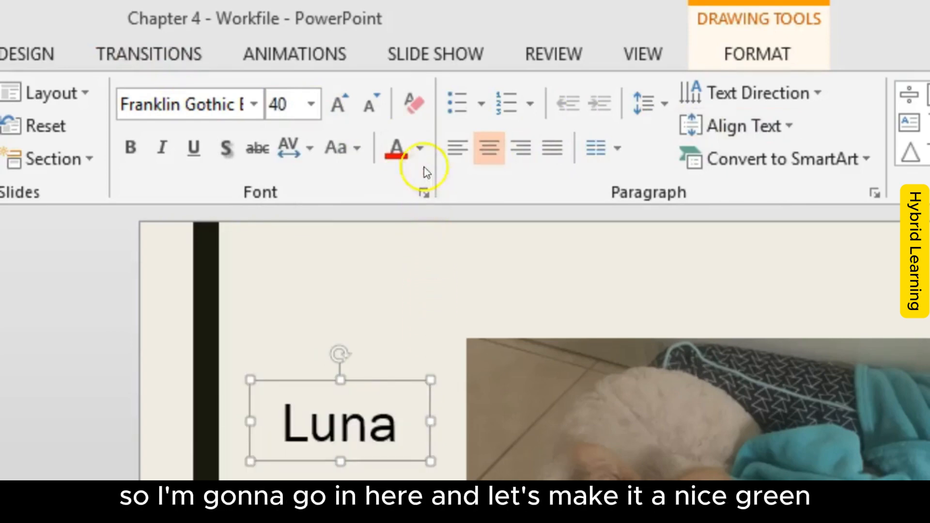
click(421, 144)
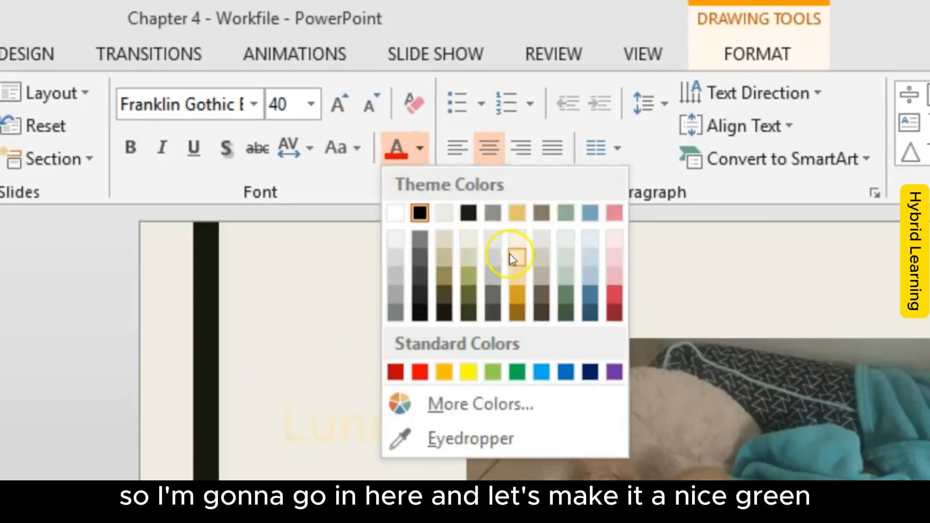
click(517, 372)
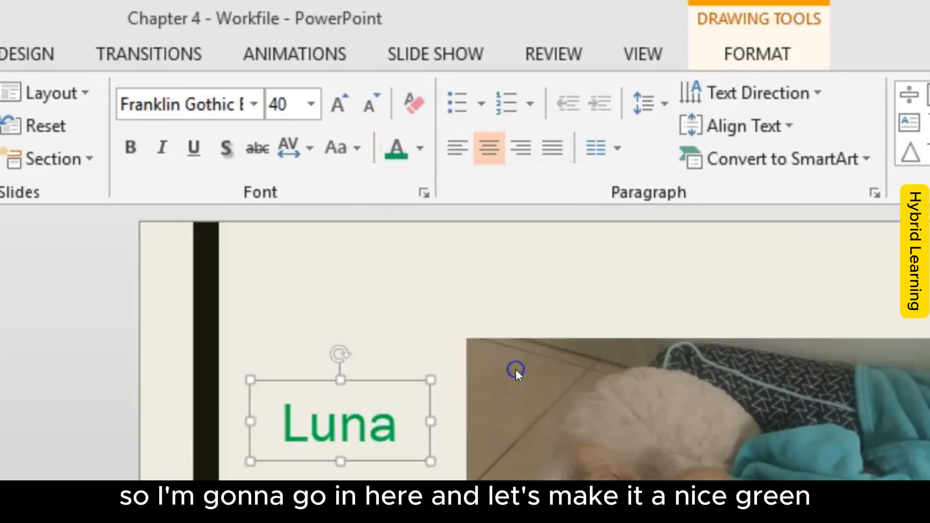
key(Escape)
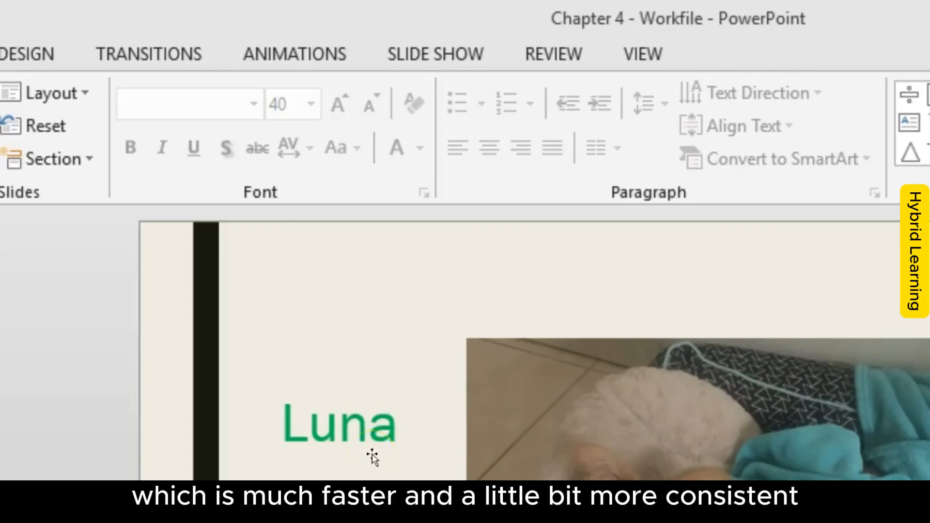
Step: Select the Luna text box as a whole object and display its shape formatting options
click(370, 433)
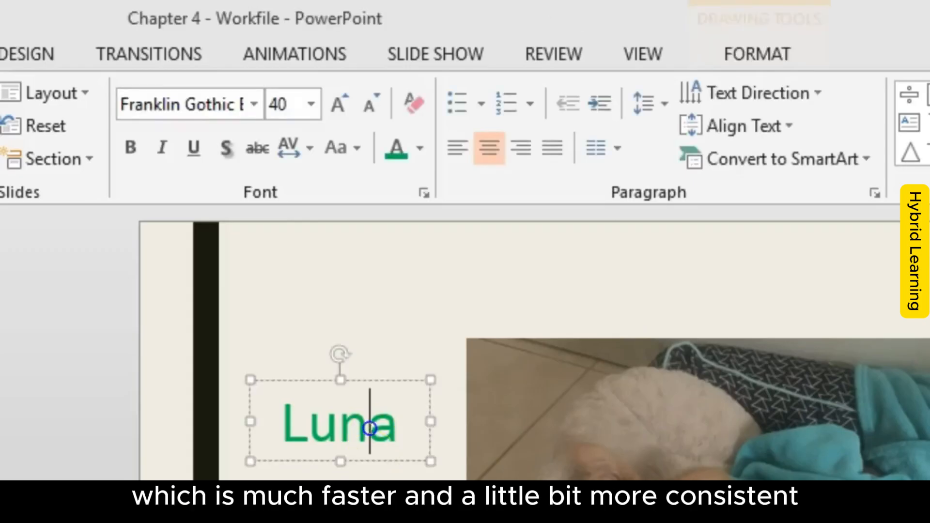
click(401, 376)
click(369, 411)
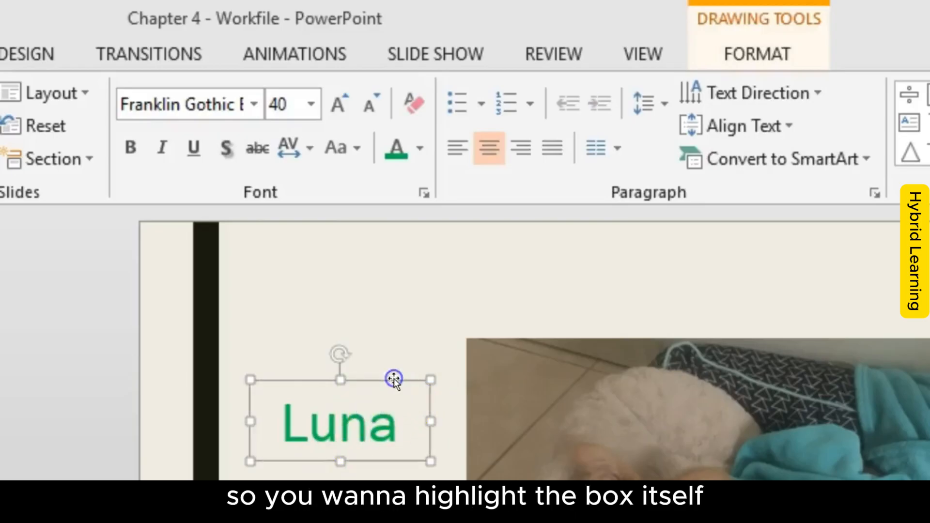
click(342, 420)
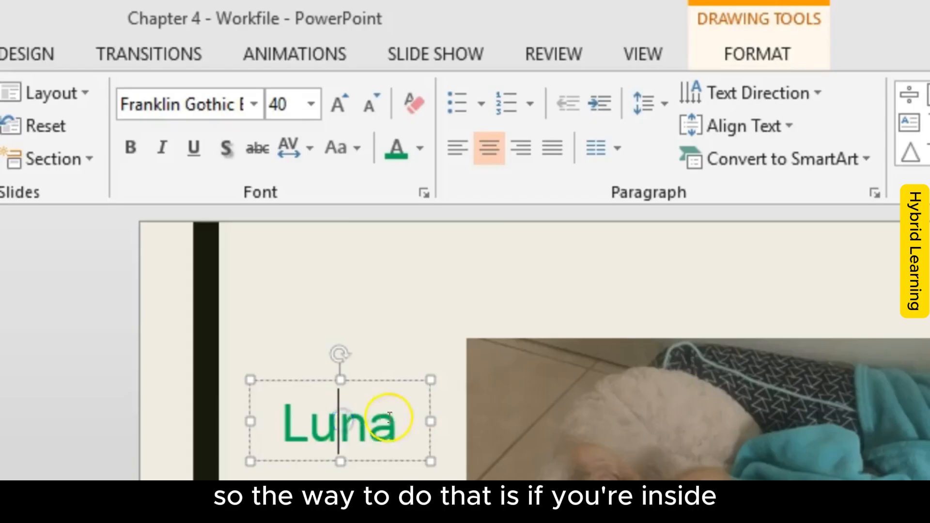
click(365, 379)
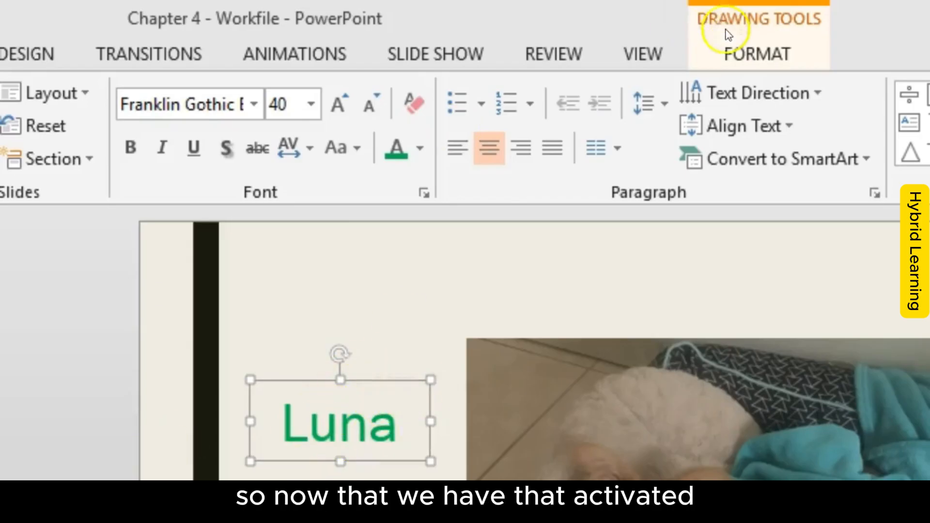
click(731, 57)
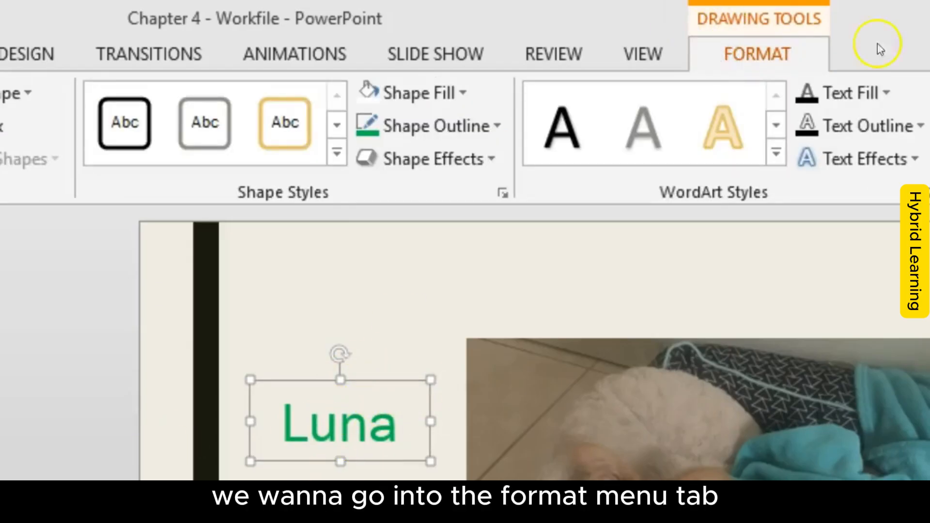
mouse_move(875, 57)
mouse_down()
mouse_move(716, 15)
mouse_move(900, 40)
mouse_move(882, 17)
mouse_up()
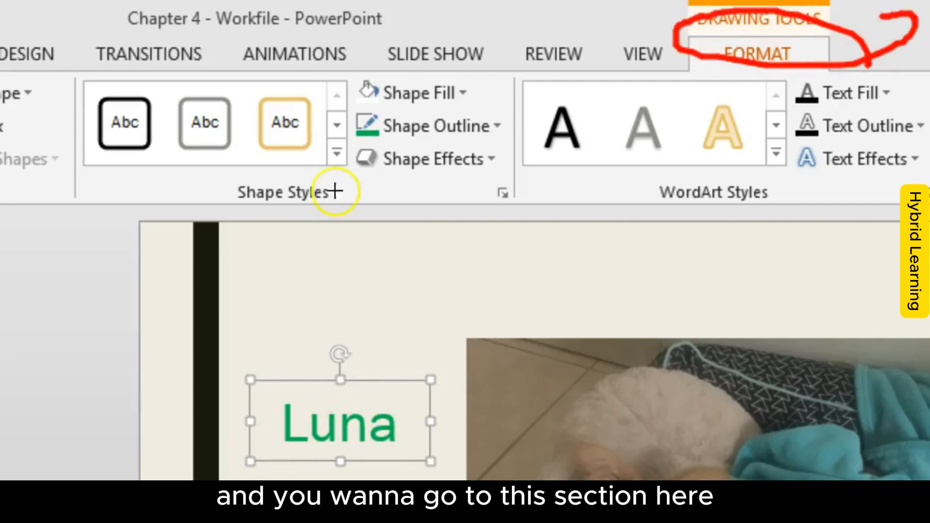
Step: Move the Luna text box up and to the right so it sits above the dog picture's upper-left corner
mouse_move(361, 174)
mouse_down()
mouse_move(345, 82)
mouse_move(79, 83)
mouse_move(108, 194)
mouse_move(350, 169)
mouse_up()
key(Escape)
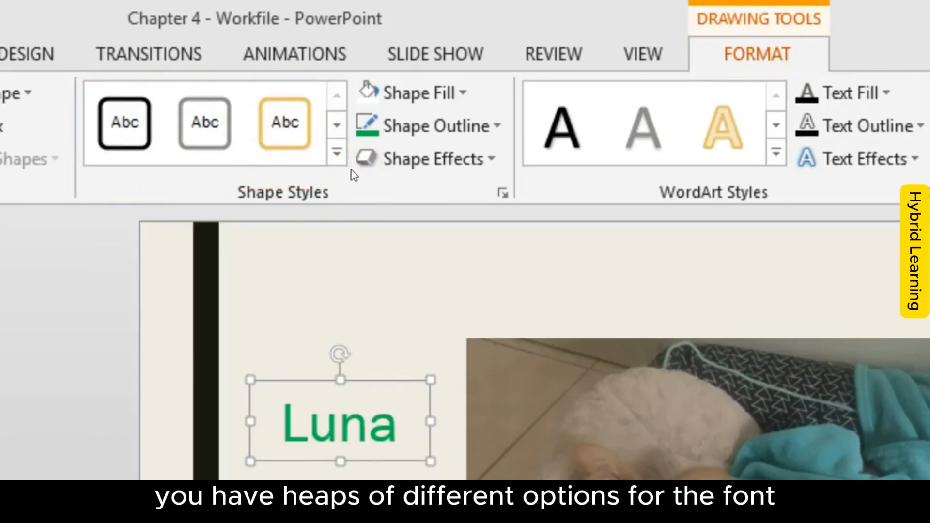
drag(380, 379, 508, 235)
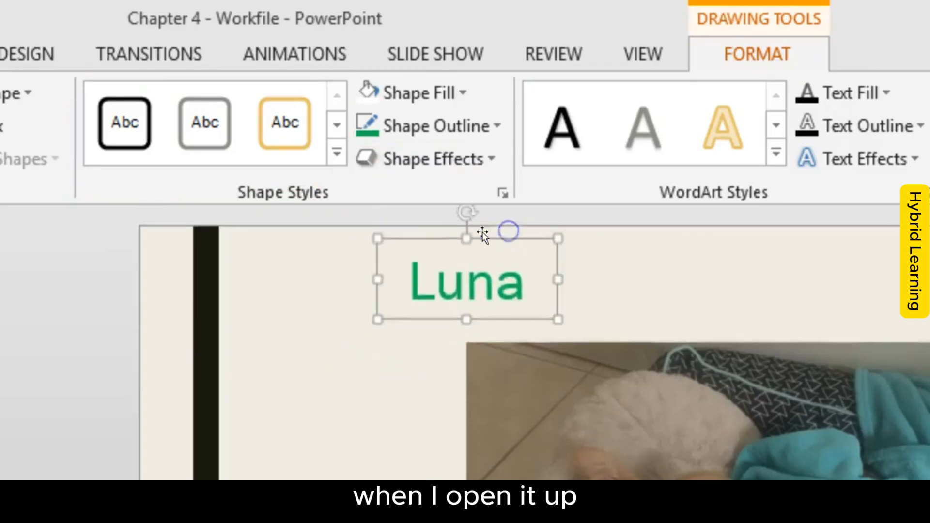
Step: Browse the preset shape styles available for the Luna text box, including the full gallery, without applying one
click(338, 125)
click(338, 125)
click(338, 125)
click(338, 125)
click(339, 95)
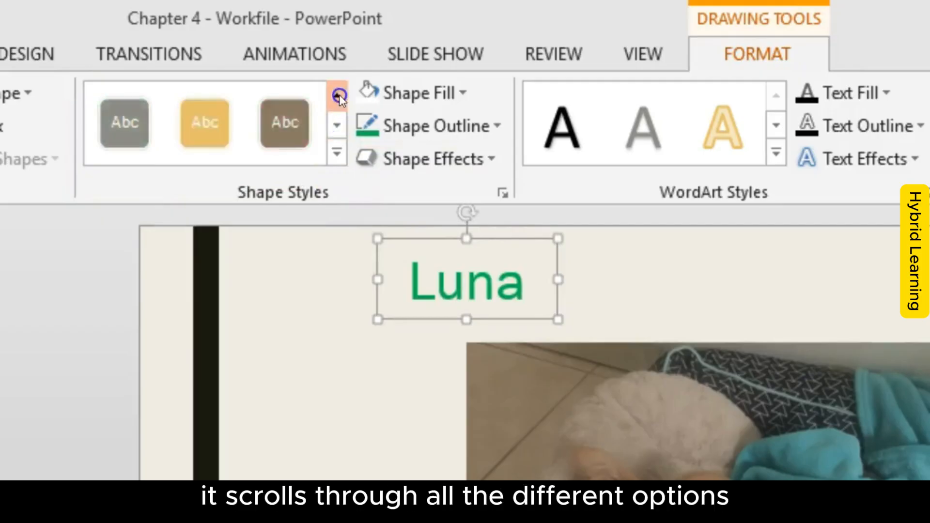
click(339, 96)
click(339, 96)
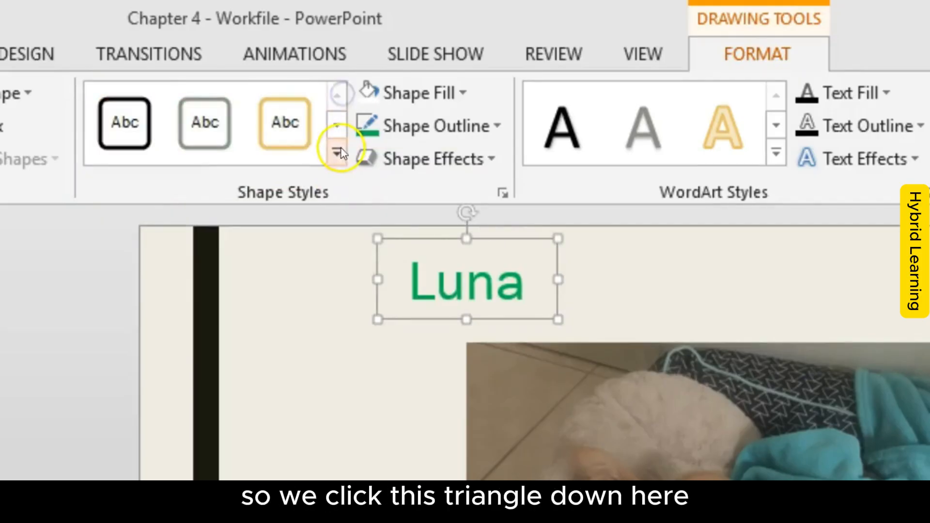
click(336, 152)
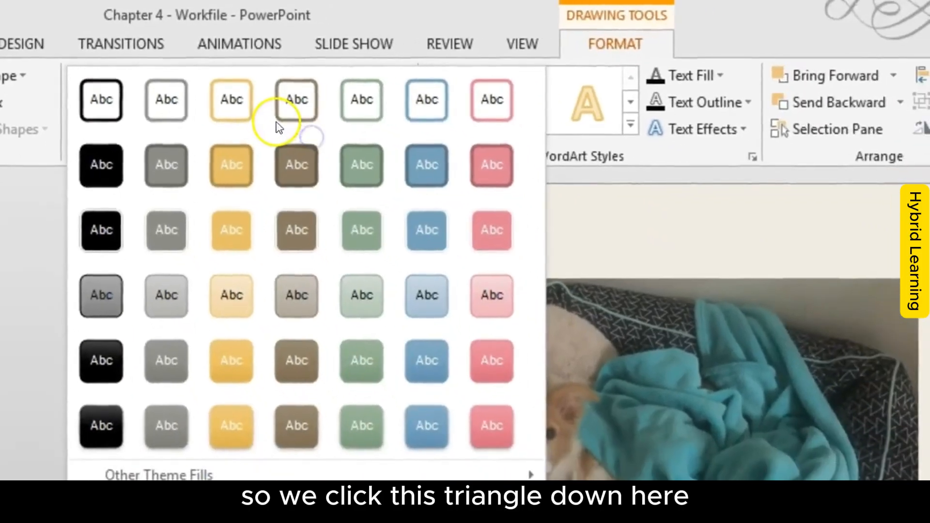
click(750, 325)
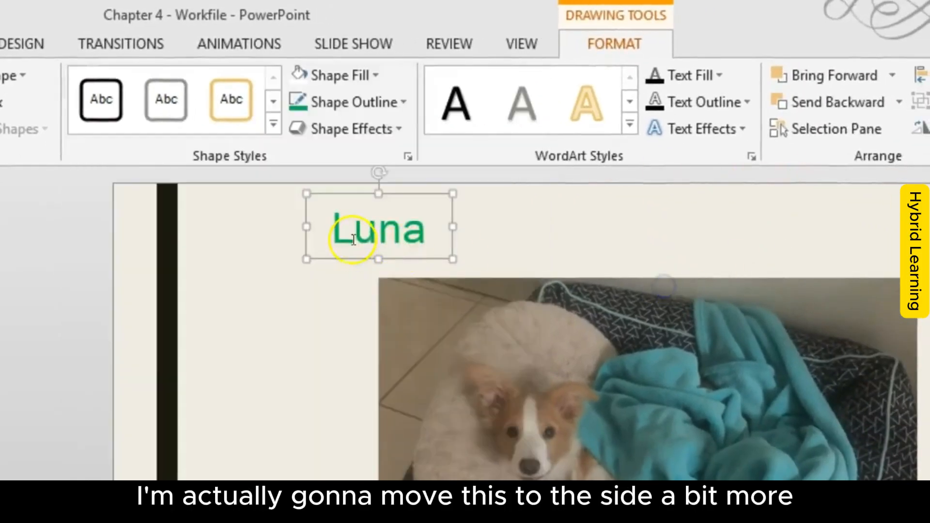
Step: Move the Luna text box farther right above the dog picture and apply the solid blue preset shape style with a light outline
drag(402, 193, 637, 181)
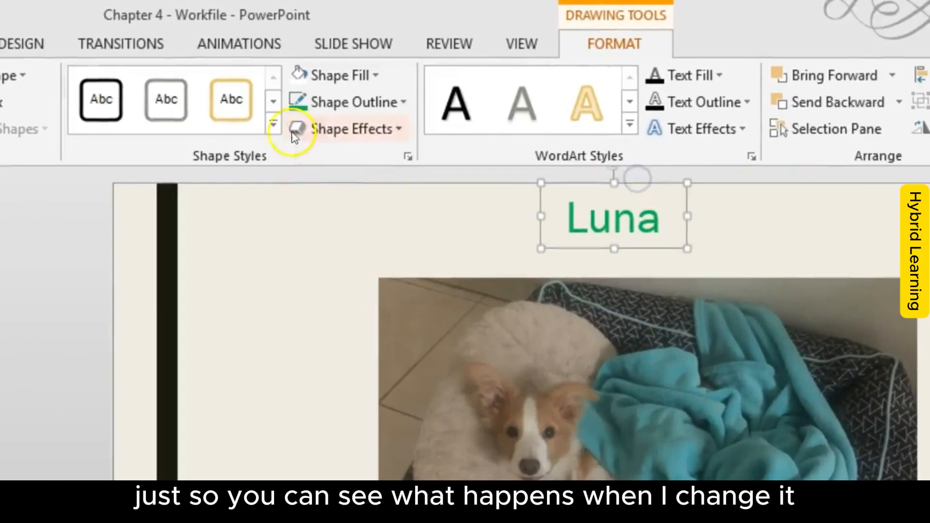
click(274, 124)
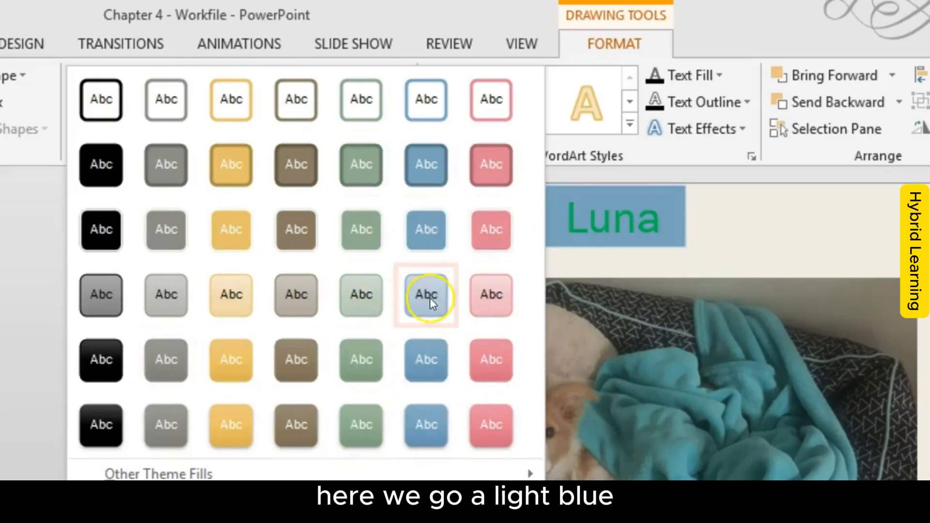
click(429, 245)
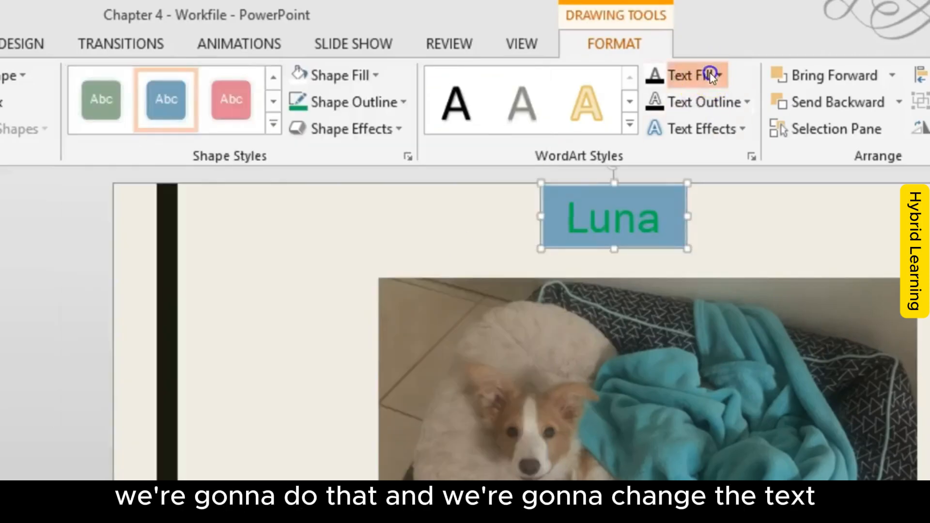
Step: Set the Luna text's font color to white
click(707, 76)
click(0, 45)
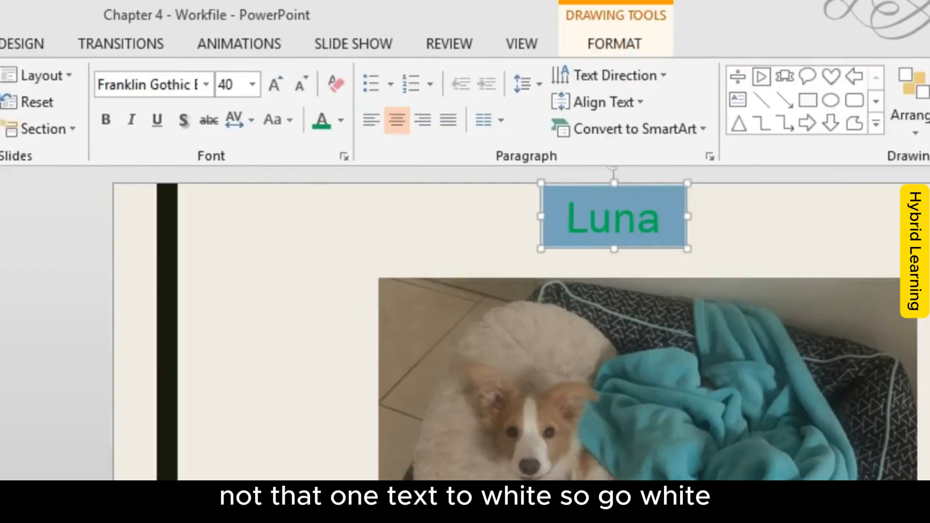
click(340, 125)
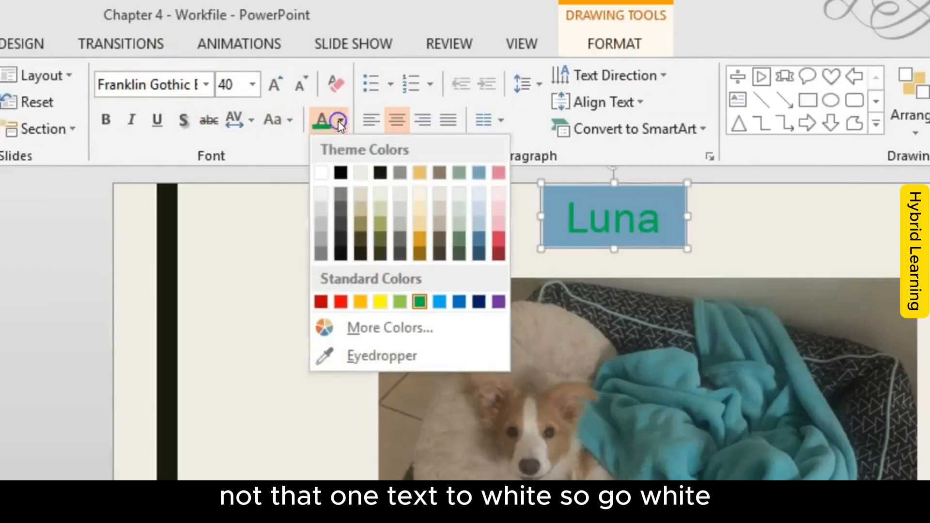
click(319, 173)
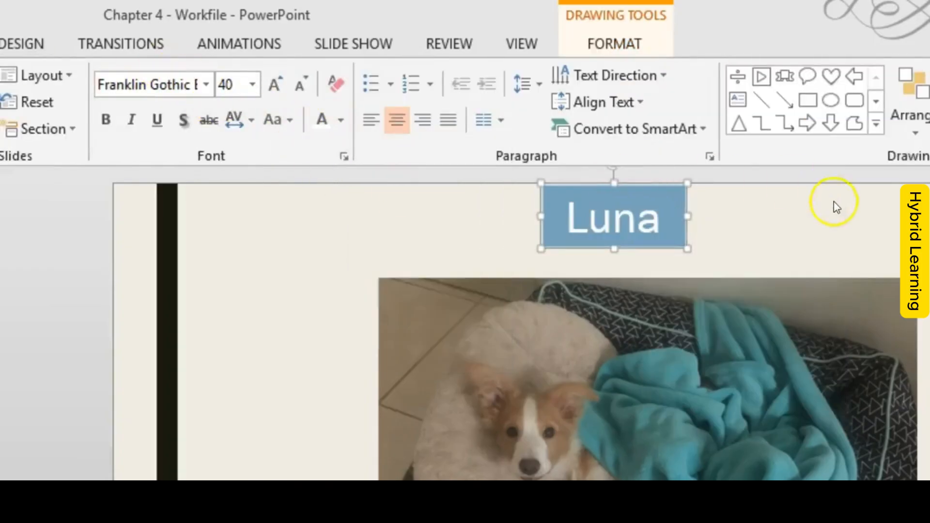
Step: Move the blue Luna label back to the empty area on the left side of the dog picture
click(833, 202)
click(668, 208)
drag(676, 199, 345, 320)
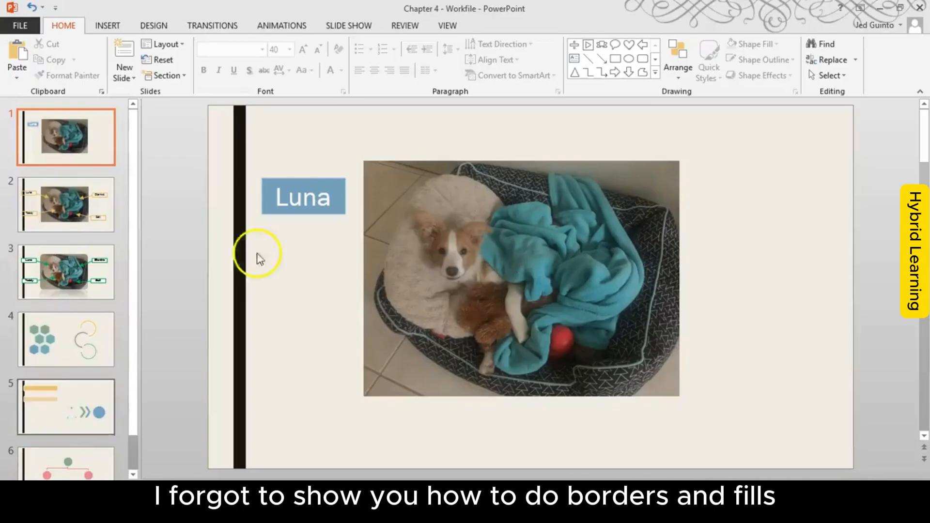
Step: Select the blue Luna label as a whole object and display its shape formatting options
click(330, 197)
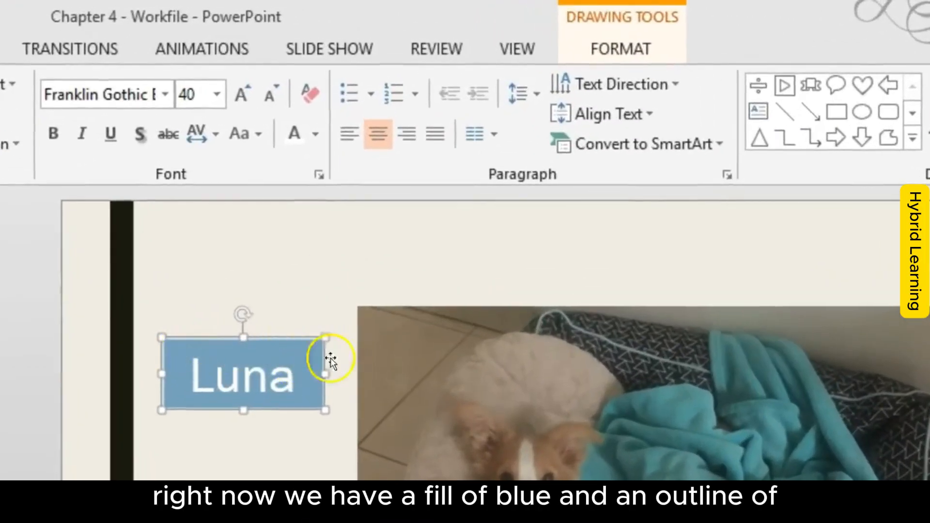
click(331, 386)
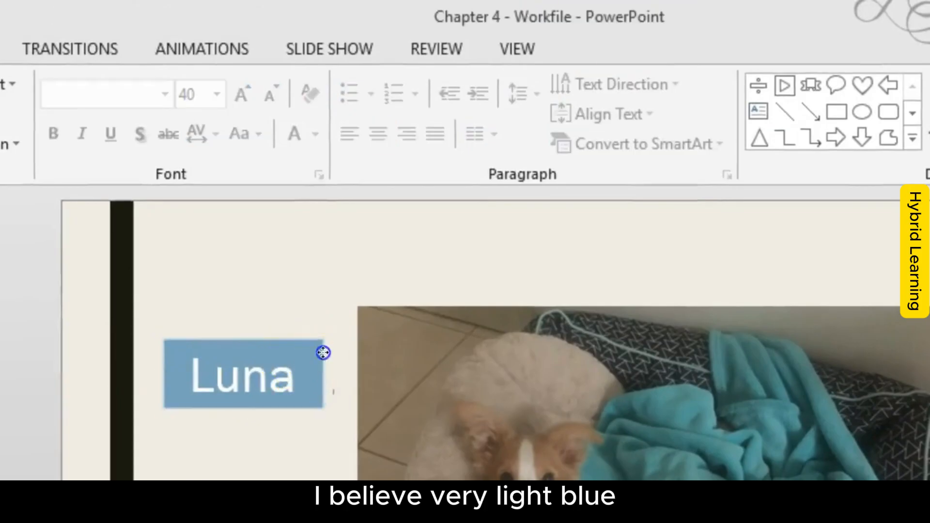
click(323, 355)
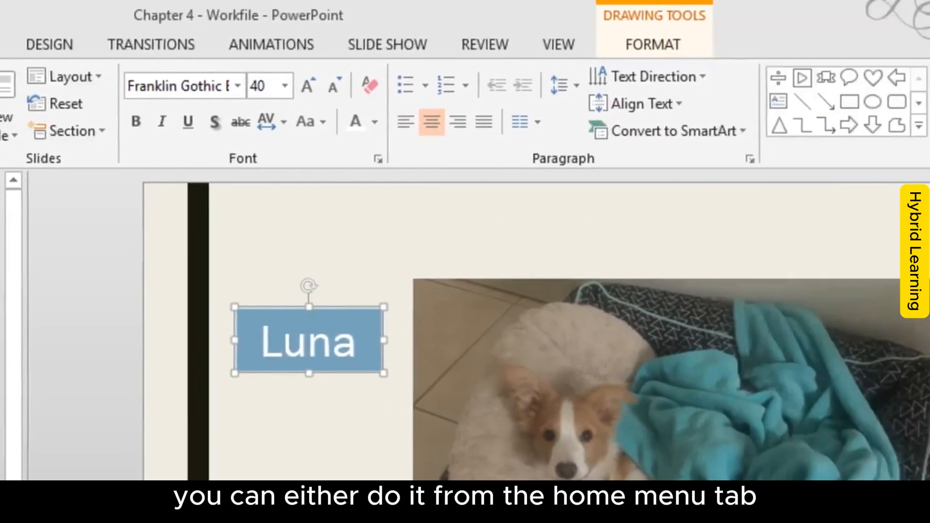
mouse_move(753, 101)
mouse_down()
mouse_move(722, 46)
mouse_move(548, 101)
mouse_move(661, 186)
mouse_move(720, 113)
mouse_up()
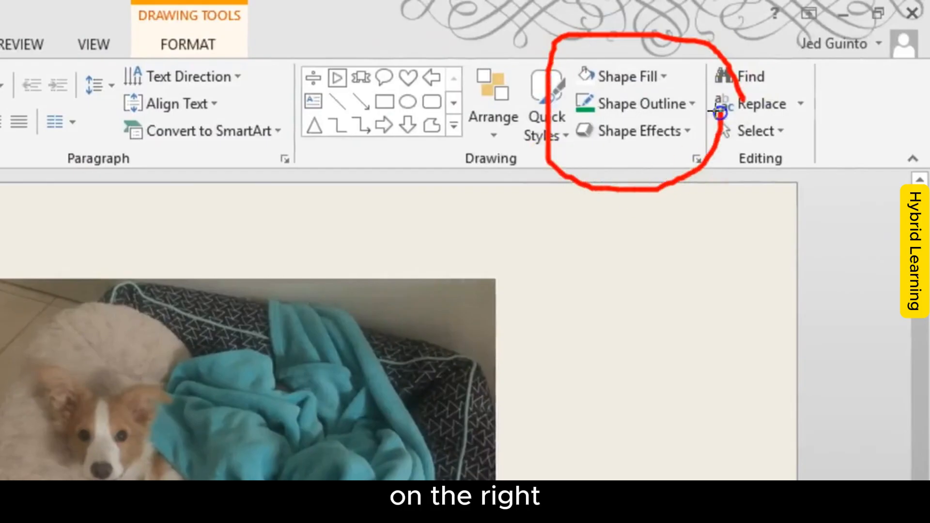
mouse_move(688, 65)
mouse_down()
mouse_move(573, 58)
mouse_move(686, 63)
mouse_up()
mouse_move(697, 96)
mouse_down()
mouse_move(579, 104)
mouse_move(717, 102)
mouse_up()
key(Escape)
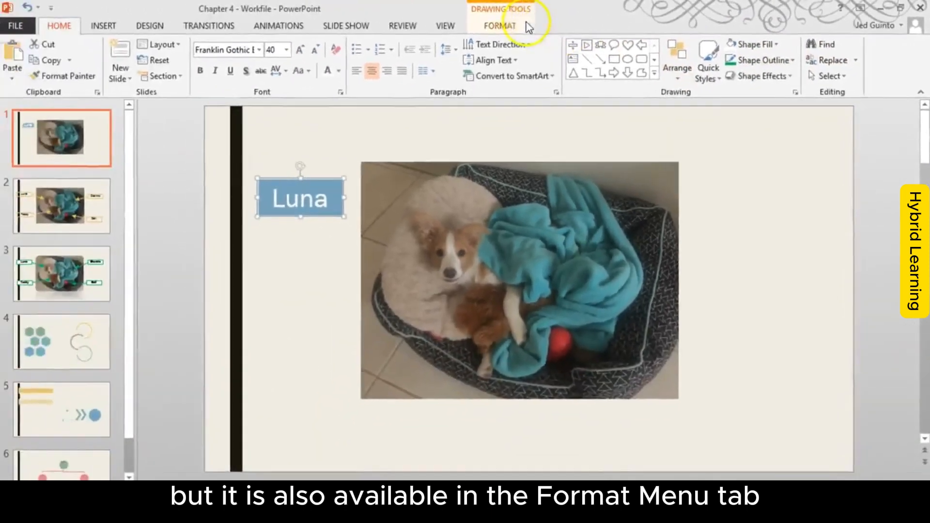
click(188, 44)
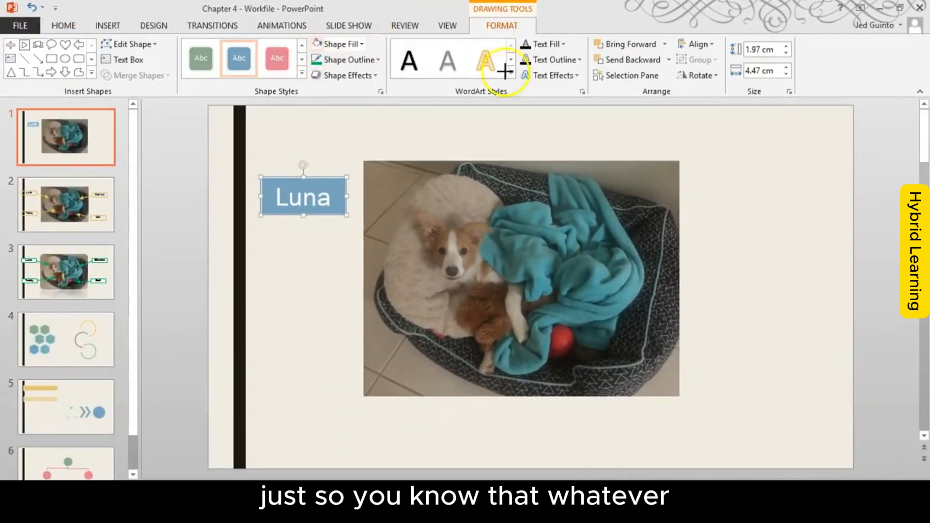
drag(545, 32, 479, 0)
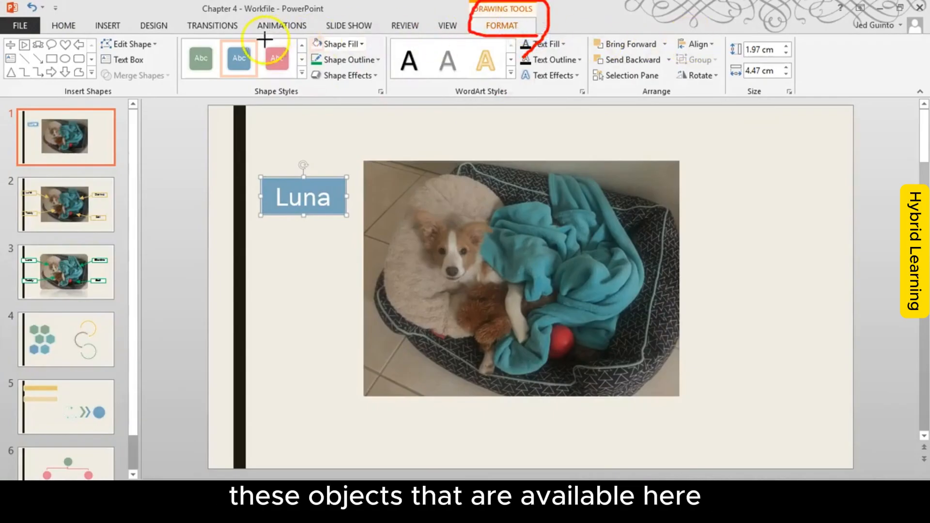
mouse_move(792, 16)
mouse_down()
mouse_move(310, 29)
mouse_move(122, 68)
mouse_move(788, 62)
mouse_move(789, 5)
mouse_up()
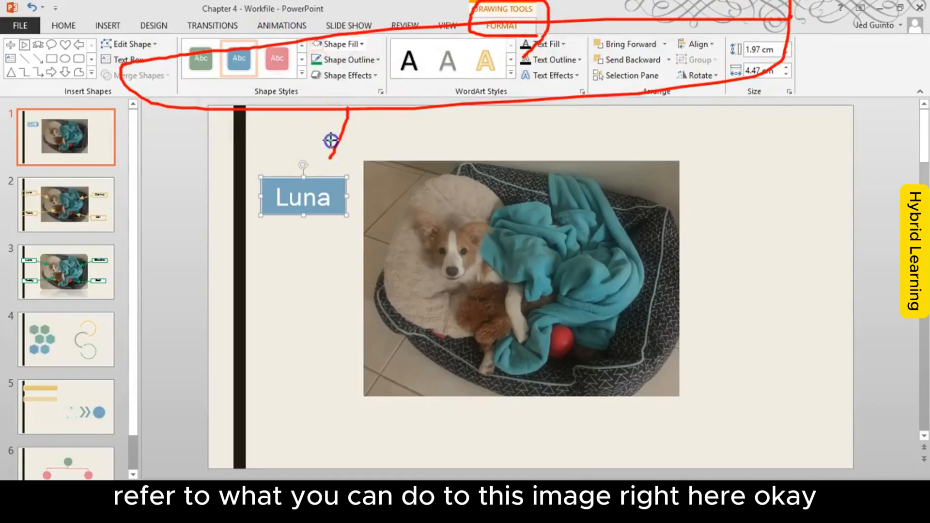
key(e)
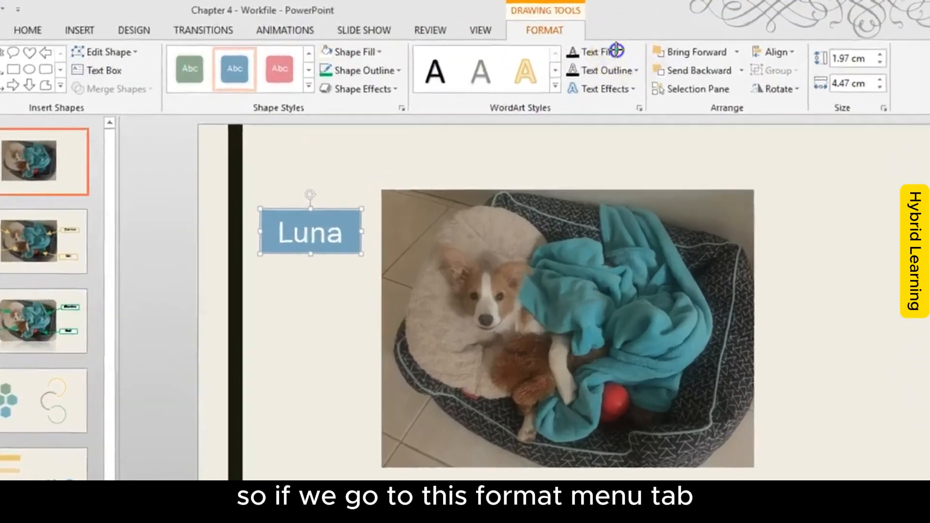
mouse_move(616, 50)
mouse_down()
mouse_move(437, 18)
mouse_move(620, 4)
mouse_up()
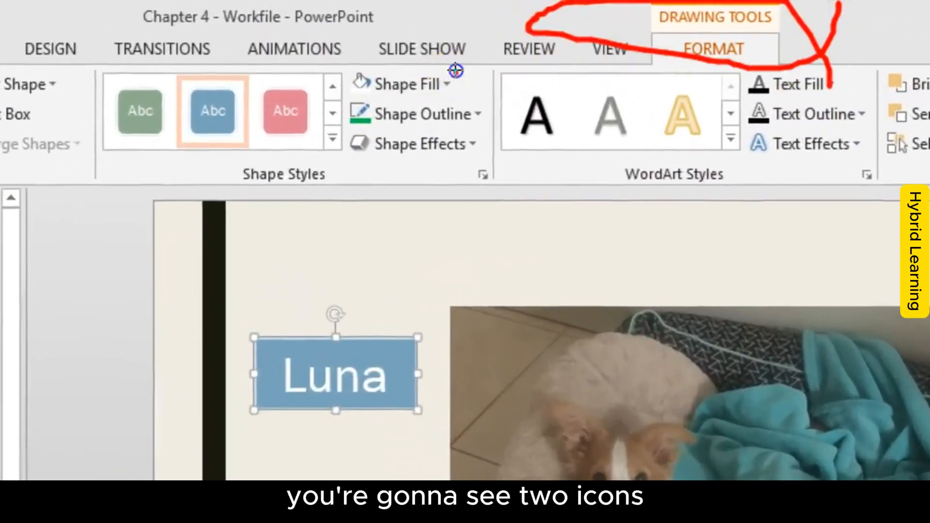
mouse_move(455, 71)
mouse_down()
mouse_move(359, 98)
mouse_move(492, 64)
mouse_move(492, 108)
mouse_move(362, 111)
mouse_move(514, 110)
mouse_up()
key(Escape)
click(422, 83)
click(422, 84)
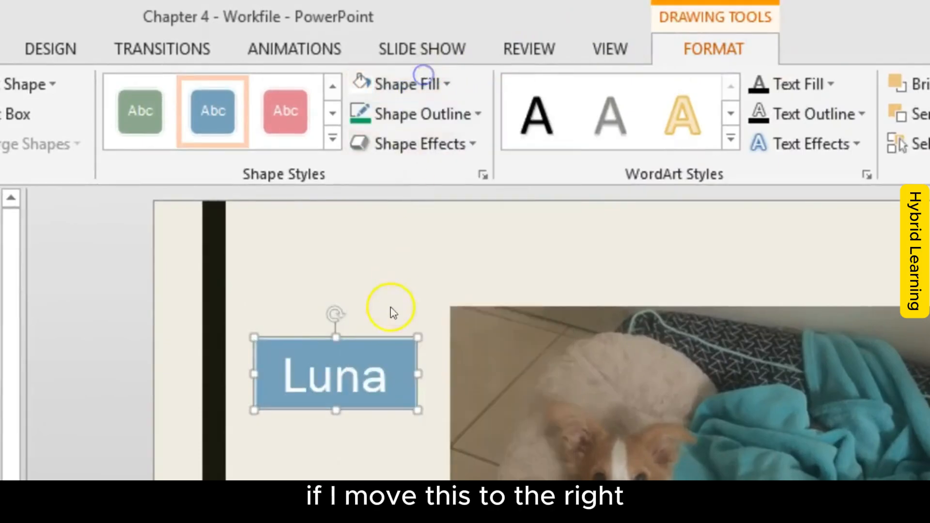
Step: Move the Luna label above the dog picture and change its shape fill to a light grey-green theme color
drag(379, 336, 769, 197)
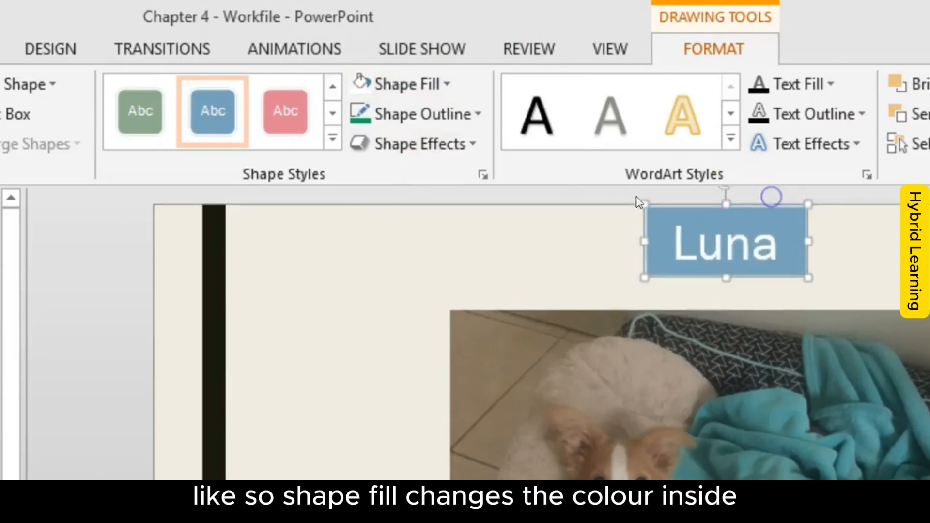
click(418, 91)
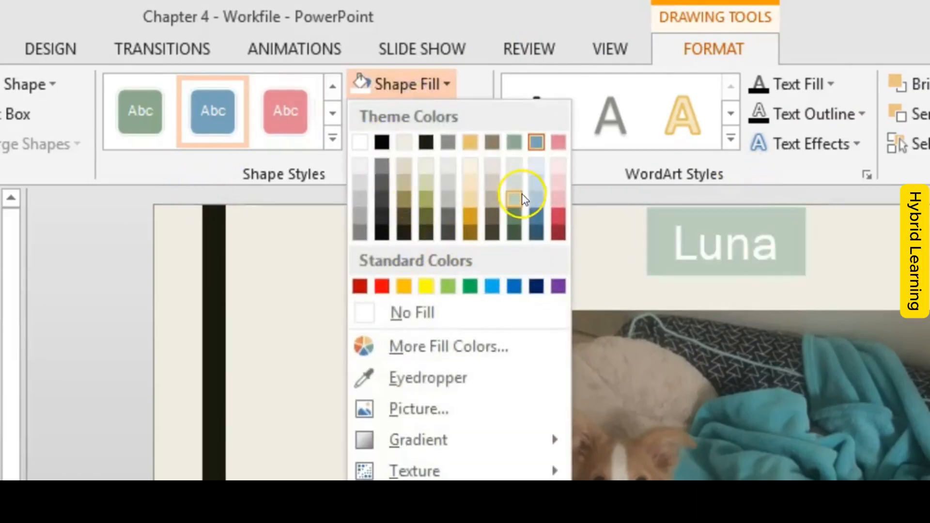
click(515, 183)
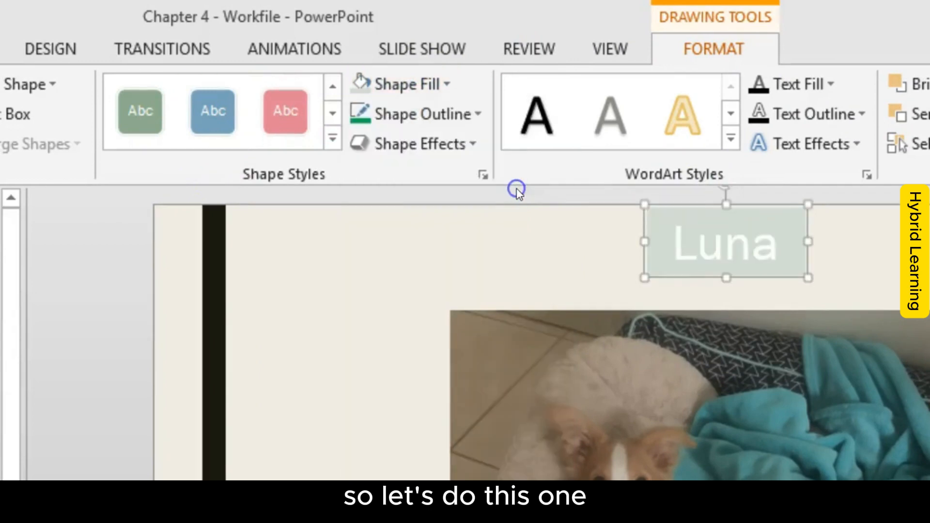
Step: Give the Luna label a standard red outline with a weight of 3 pt
click(457, 114)
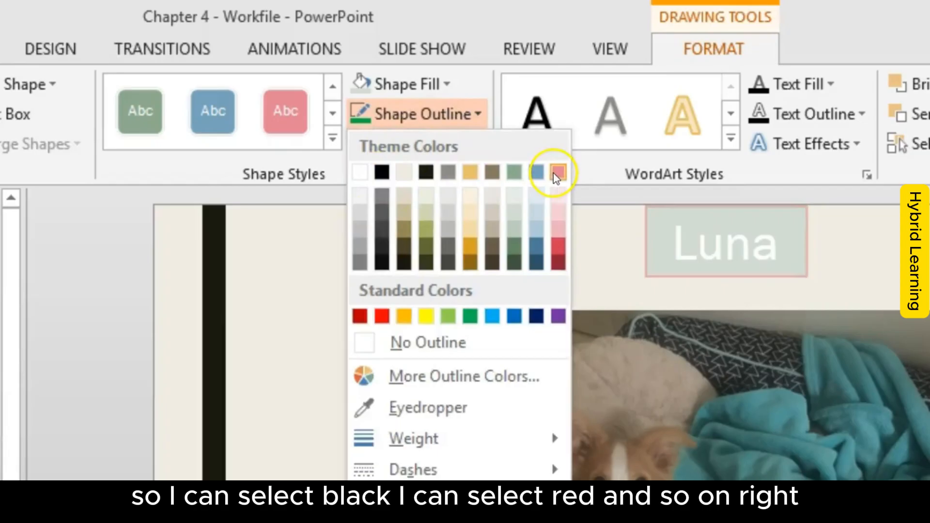
click(383, 316)
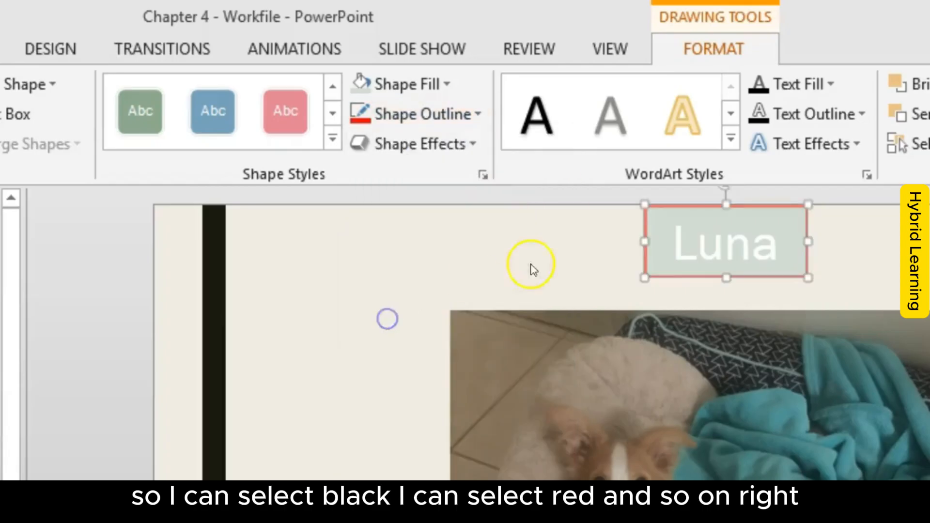
click(453, 124)
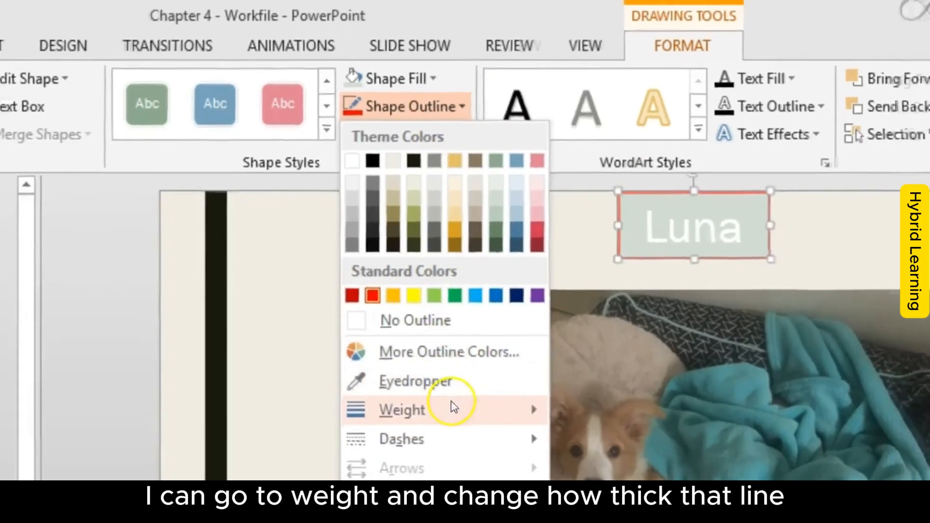
mouse_move(470, 439)
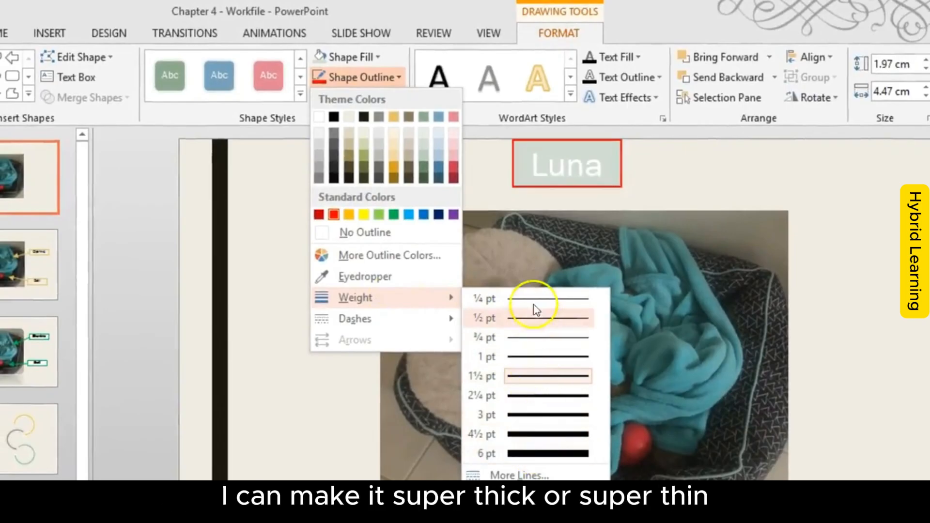
click(529, 415)
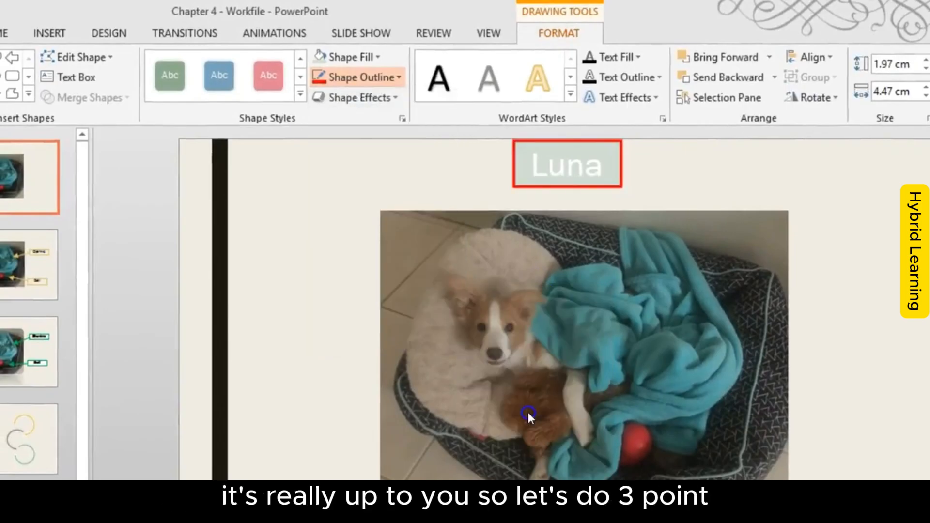
Step: Set the Luna label's outline dash style to a solid line and deselect the label
click(364, 87)
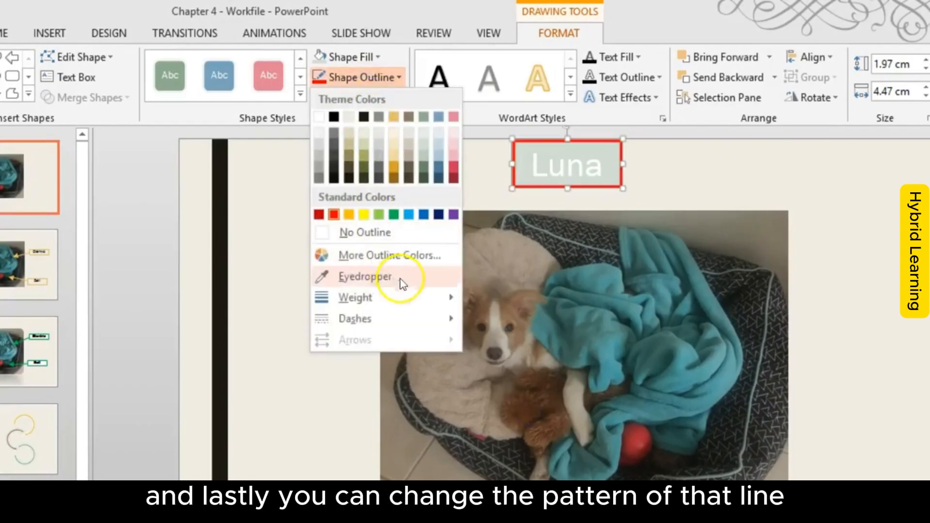
mouse_move(412, 316)
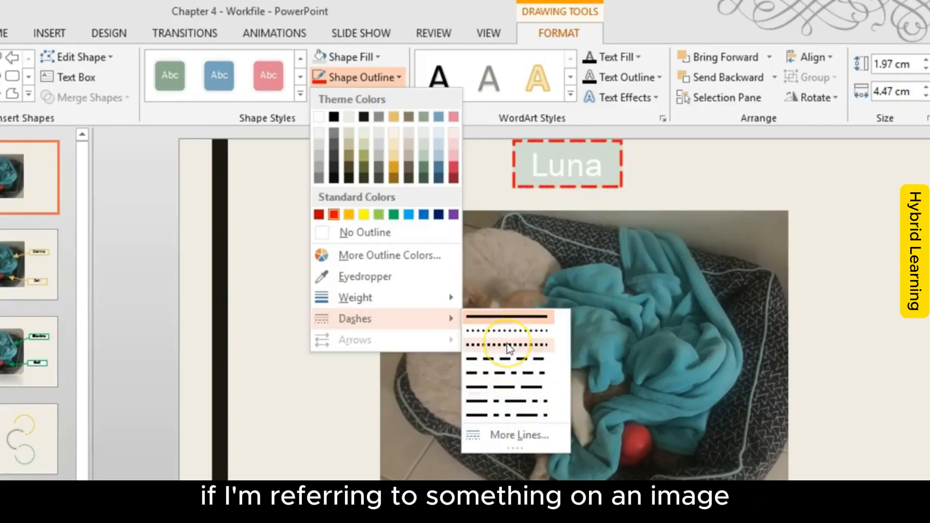
click(513, 319)
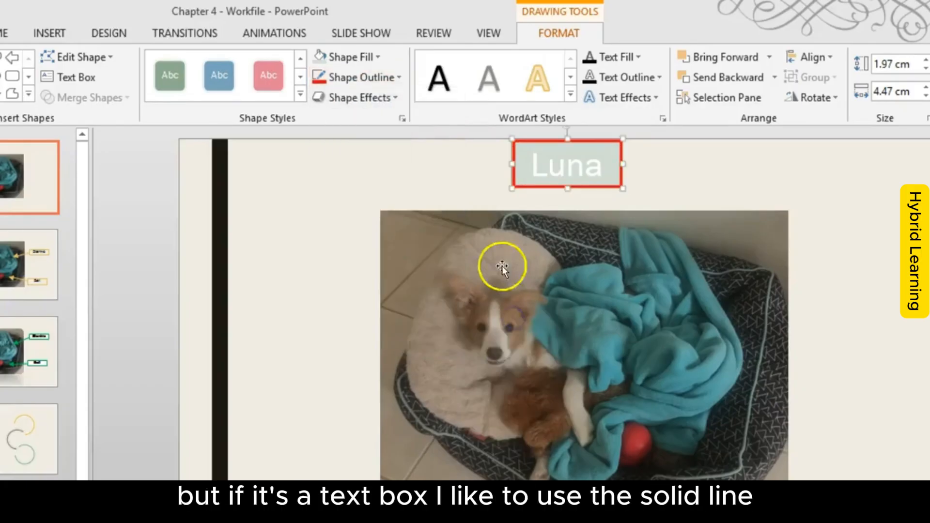
click(421, 189)
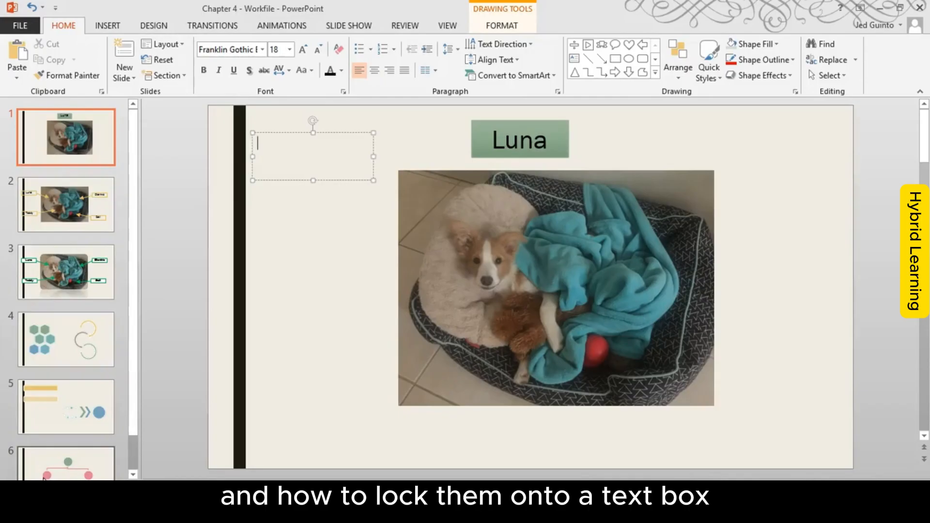
Step: Discard the empty text box and draw an arrow from the Luna label's lower edge to the dog's head, about 3.6 cm high by 1.2 cm wide
click(353, 203)
click(344, 144)
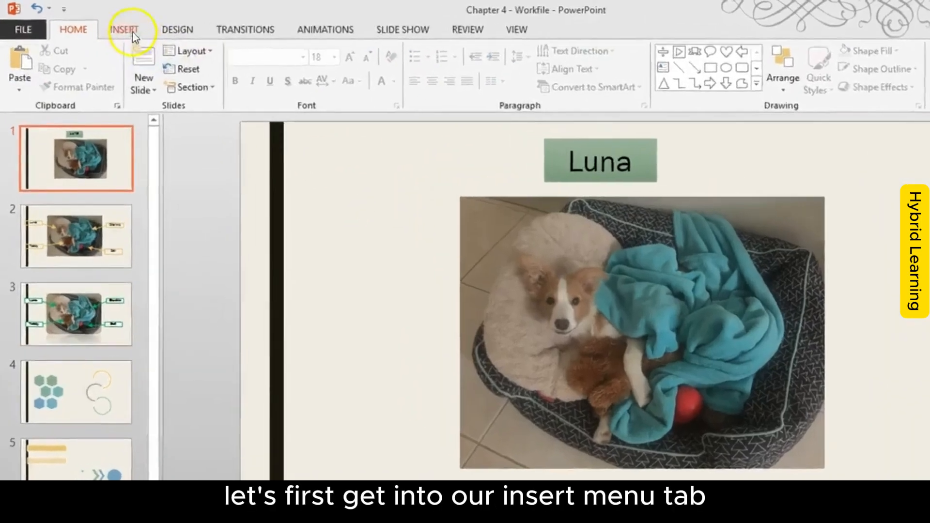
click(110, 25)
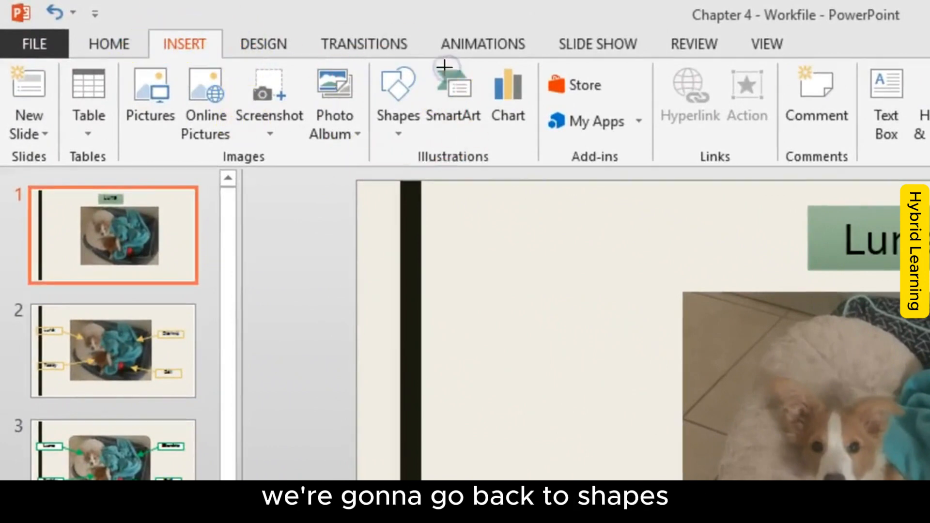
click(398, 119)
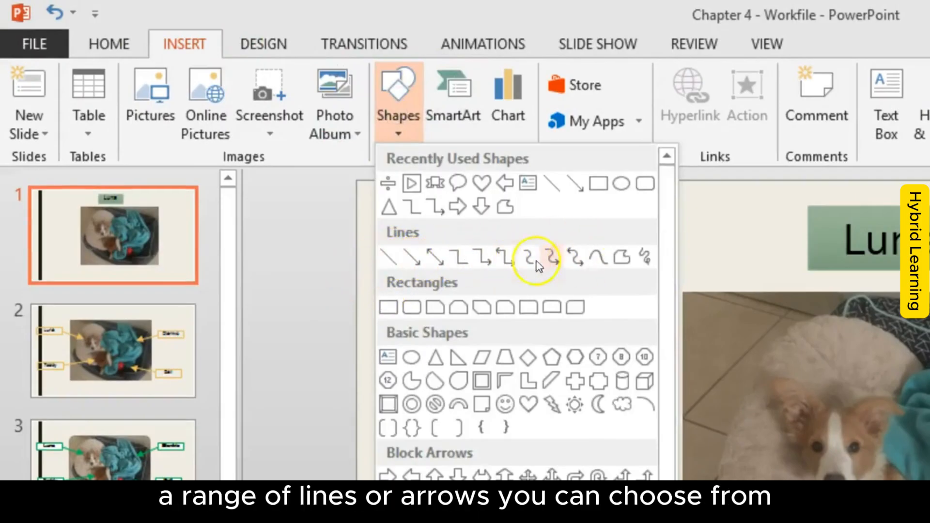
click(408, 259)
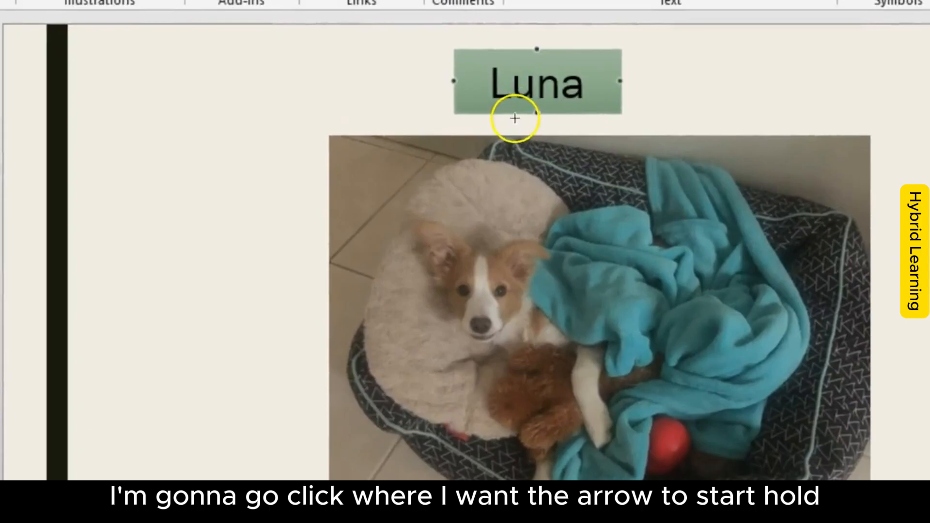
drag(511, 114, 510, 137)
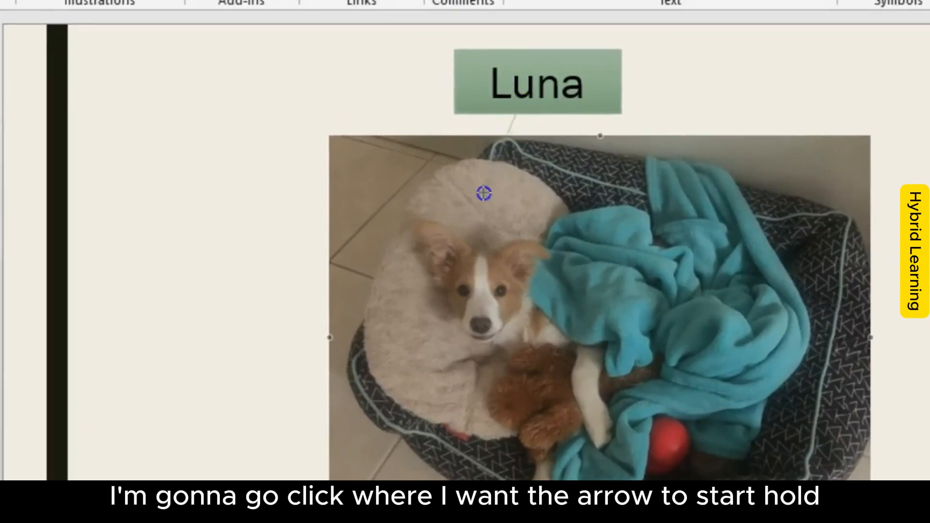
drag(490, 250, 474, 231)
mouse_move(515, 116)
mouse_down()
mouse_move(550, 147)
mouse_move(513, 121)
mouse_up()
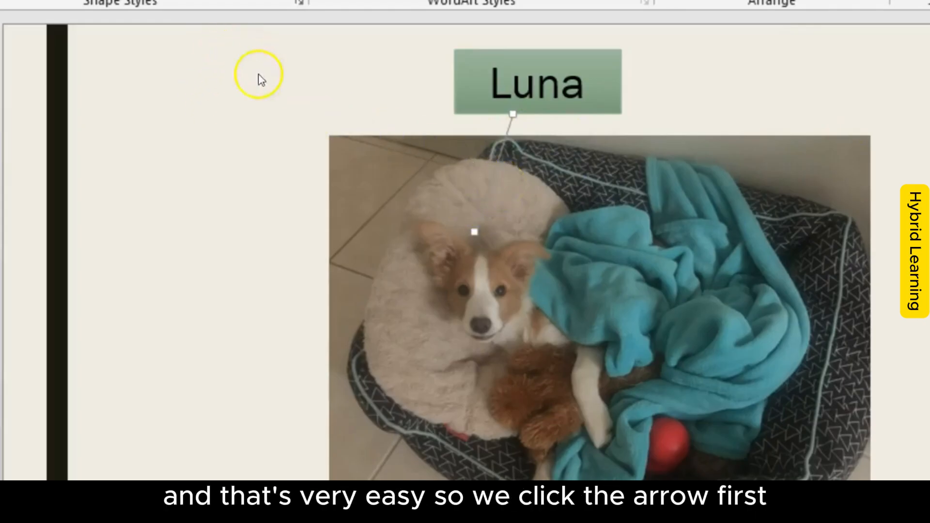
mouse_move(541, 107)
mouse_down()
mouse_move(531, 97)
mouse_move(449, 286)
mouse_move(516, 50)
mouse_up()
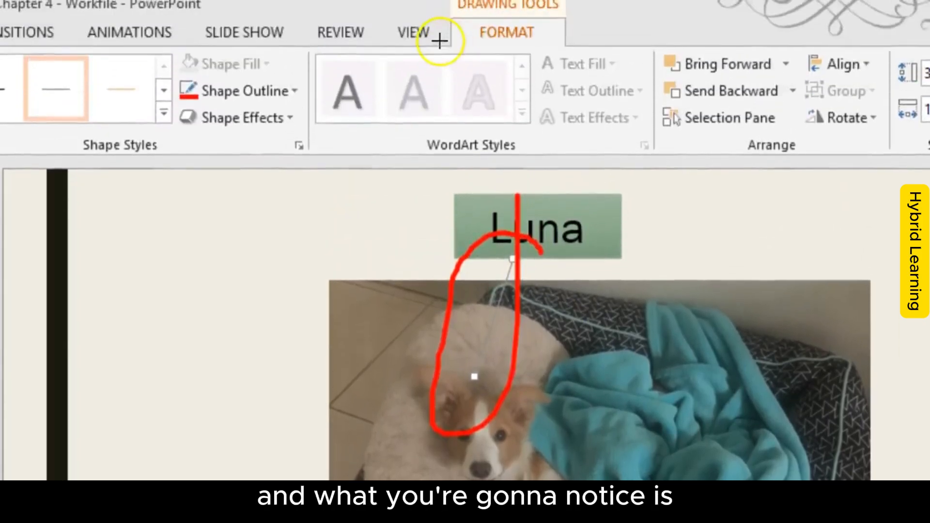
mouse_move(436, 54)
mouse_down()
mouse_move(512, 66)
mouse_move(478, 1)
mouse_move(420, 54)
mouse_up()
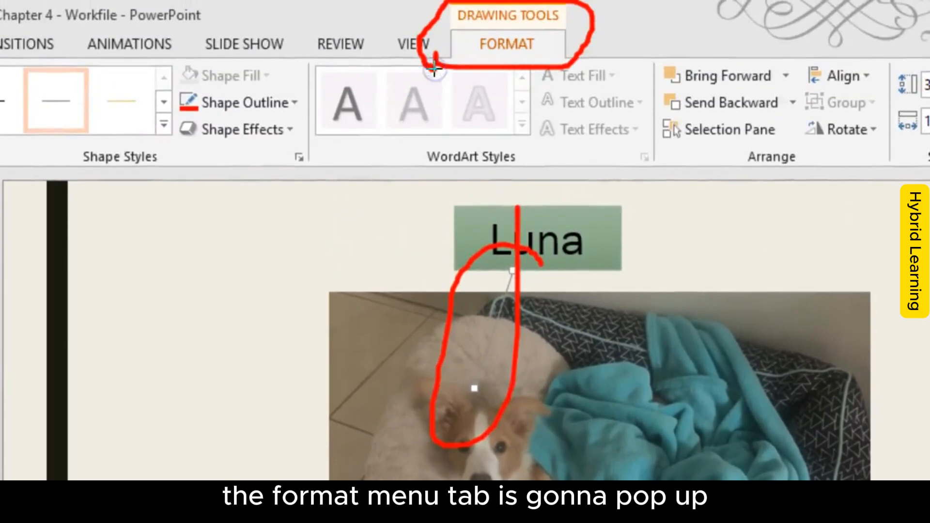
drag(59, 166, 165, 167)
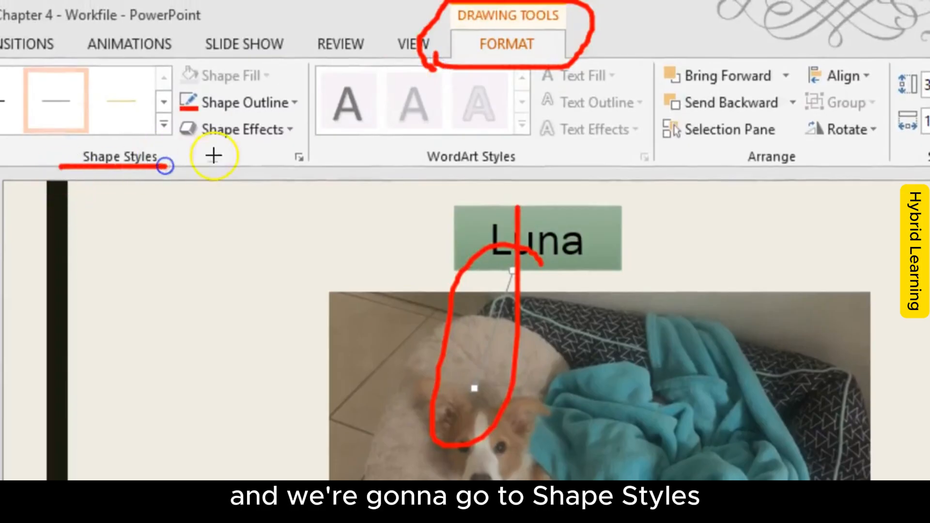
mouse_move(333, 88)
mouse_down()
mouse_move(166, 79)
mouse_move(259, 126)
mouse_move(290, 91)
mouse_up()
key(Escape)
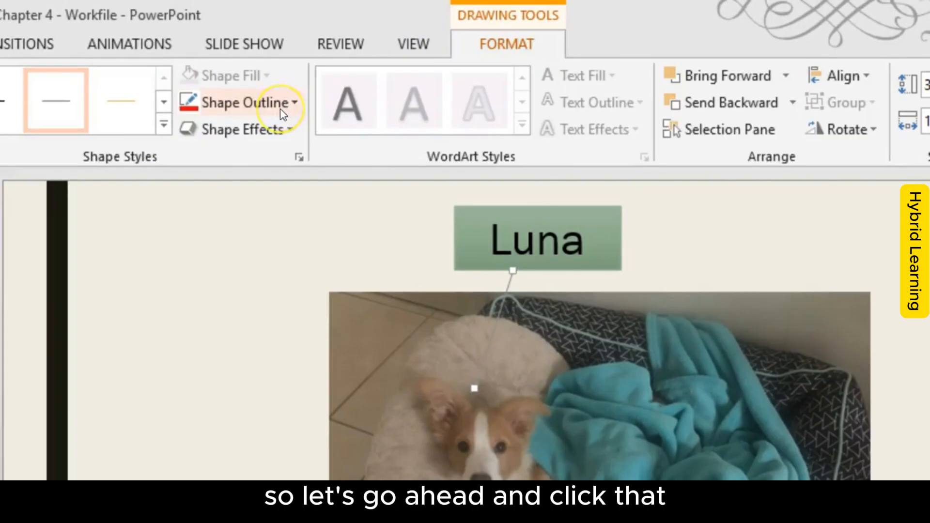
Step: Give the arrow between the Luna label and the dog a standard red outline with a weight of 3 pt
click(281, 109)
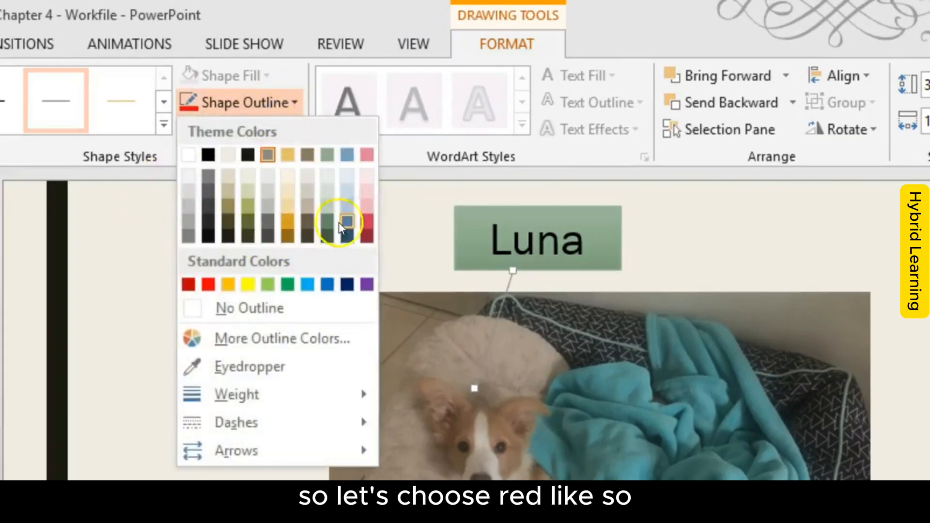
click(209, 284)
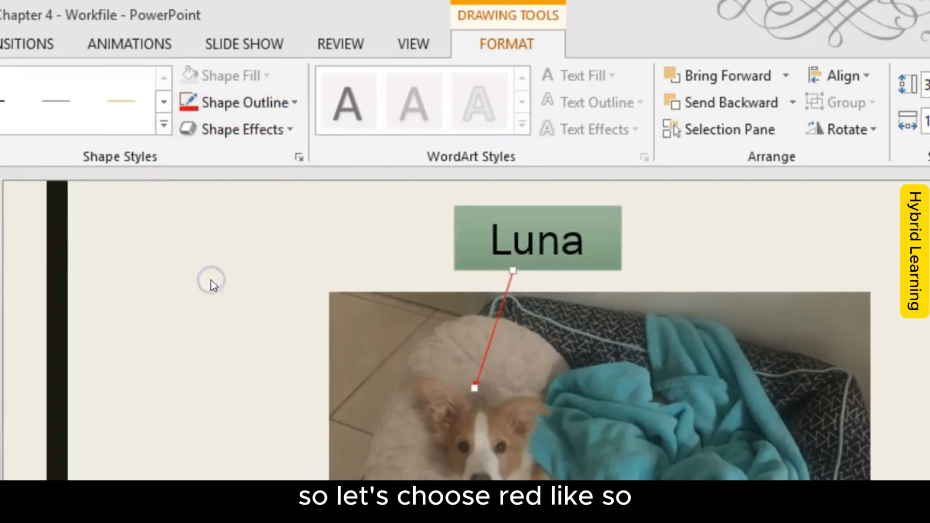
click(289, 113)
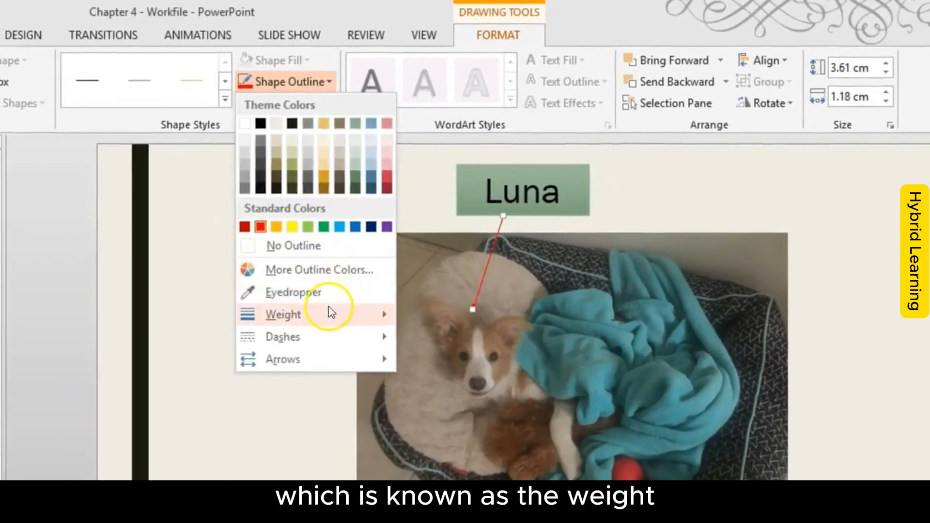
mouse_move(281, 372)
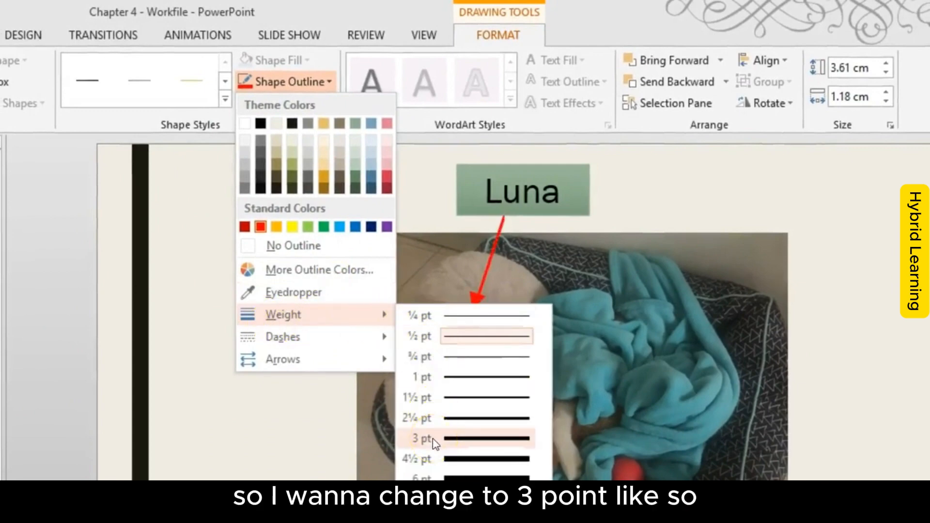
click(464, 438)
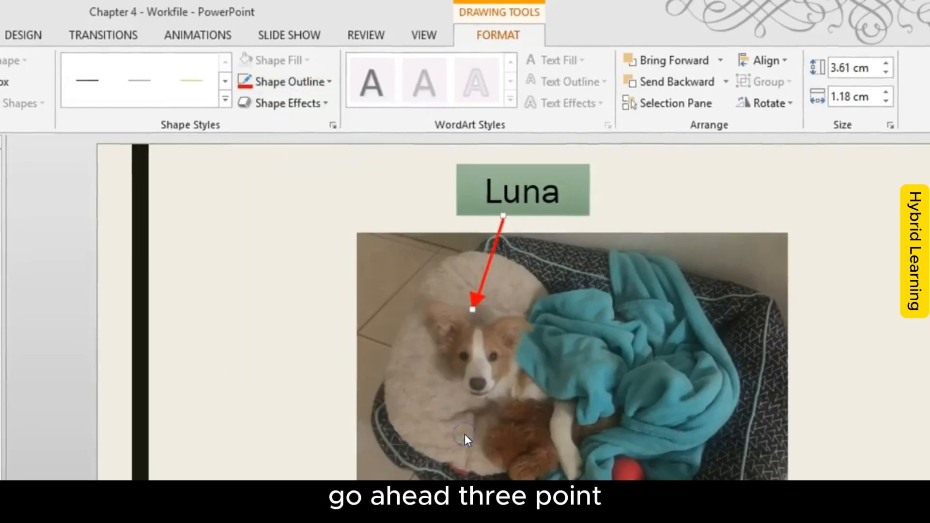
Step: Set the red arrow's dash style to the finely dotted line, the second dash option
click(302, 80)
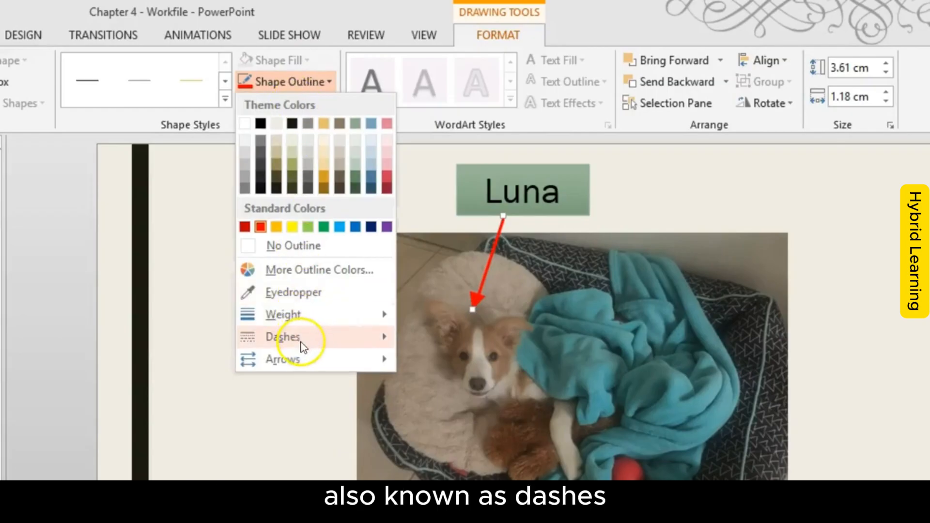
mouse_move(301, 344)
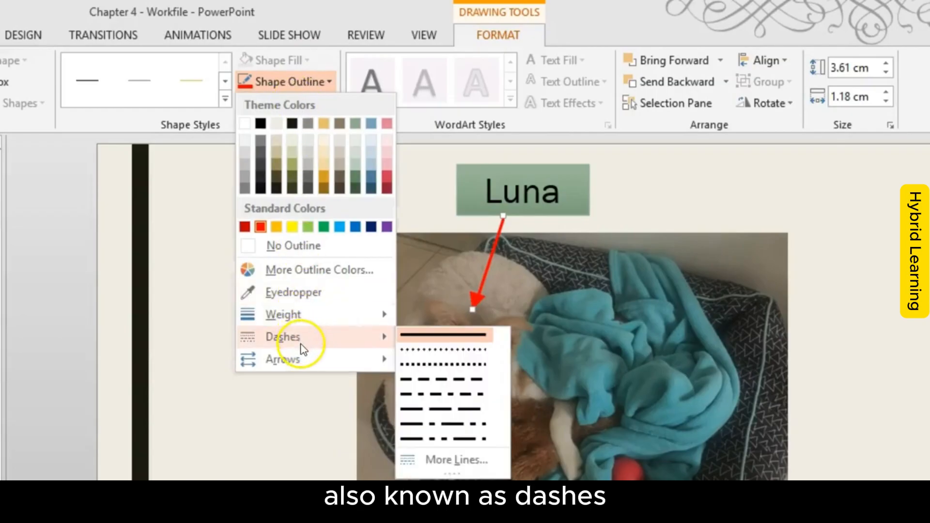
click(454, 352)
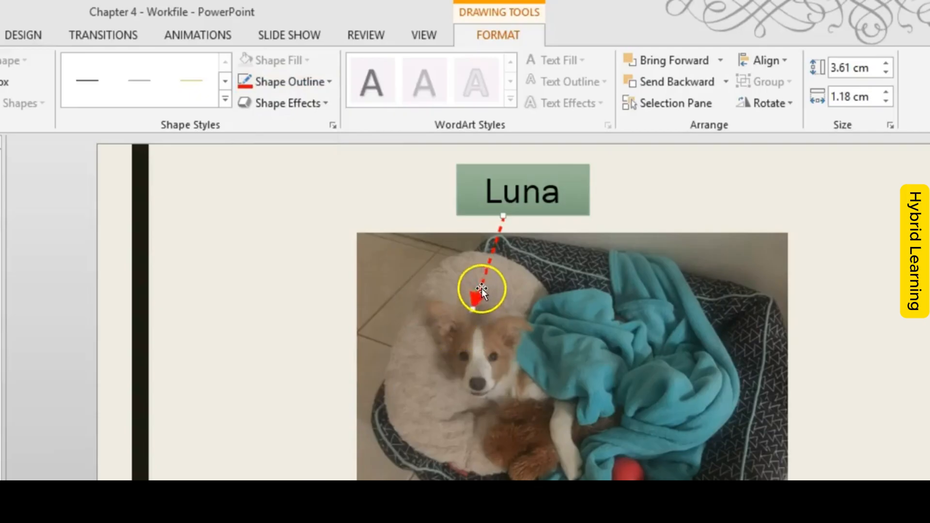
drag(495, 304, 495, 282)
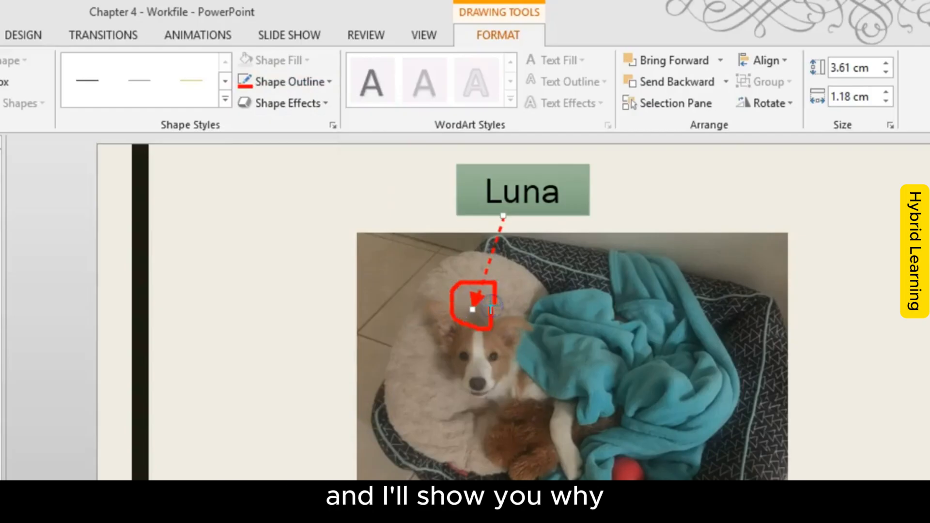
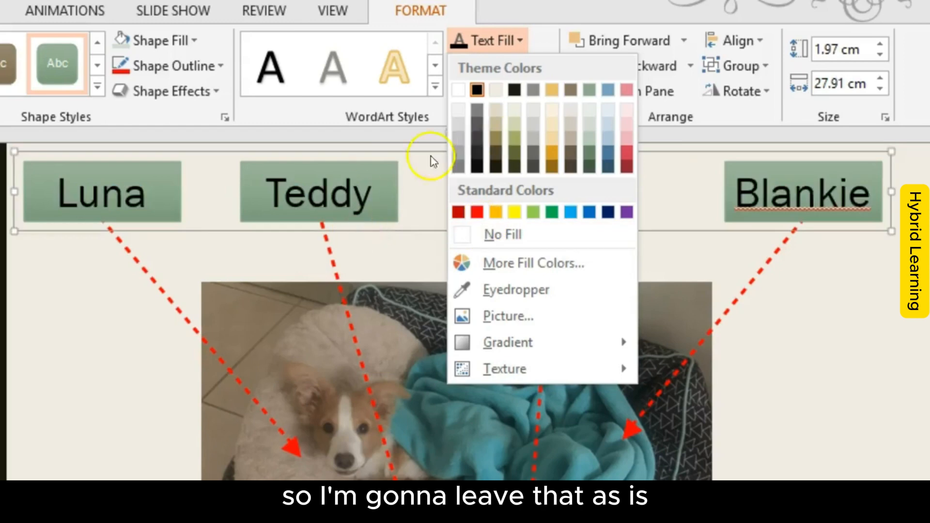
Step: Select all four red dashed arrows leading from the labels to the picture and group them together
click(34, 453)
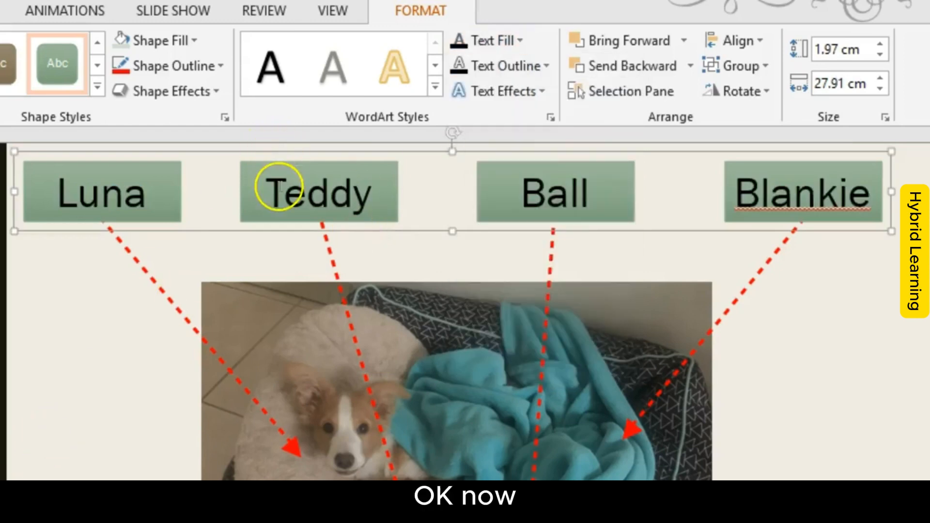
click(132, 258)
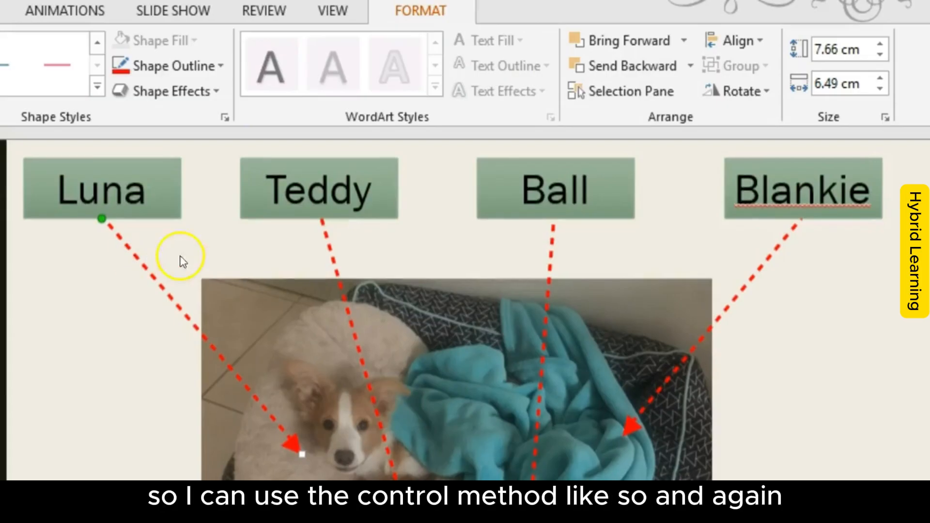
ctrl+click(330, 237)
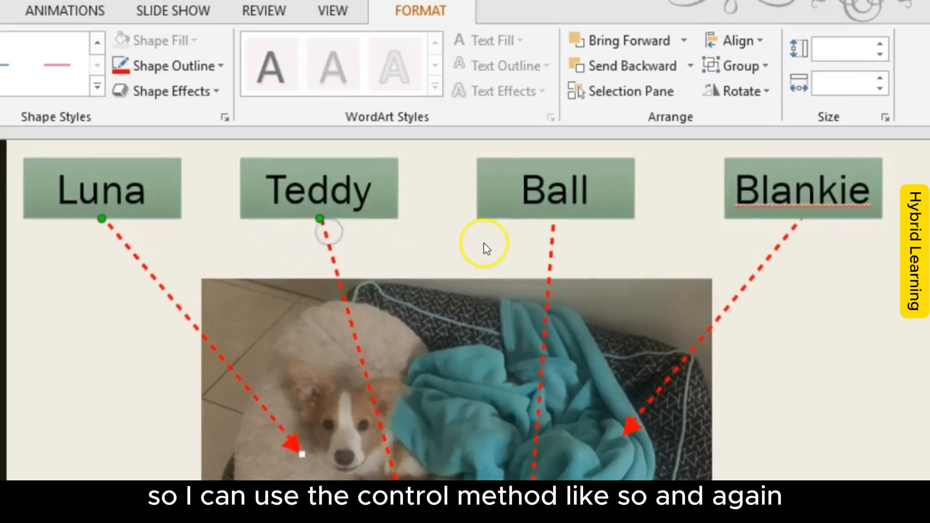
ctrl+click(775, 251)
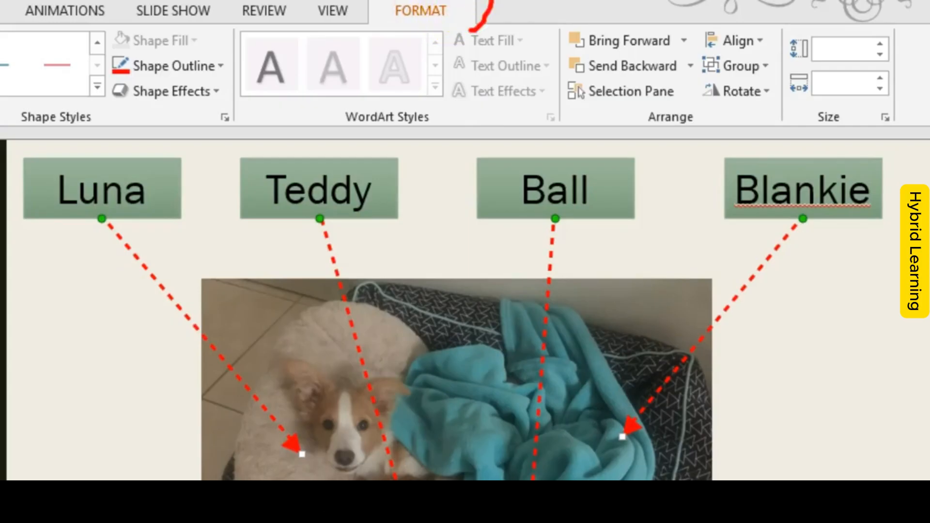
drag(471, 29, 452, 33)
mouse_move(778, 48)
mouse_down()
mouse_move(687, 85)
mouse_move(788, 52)
mouse_up()
key(Escape)
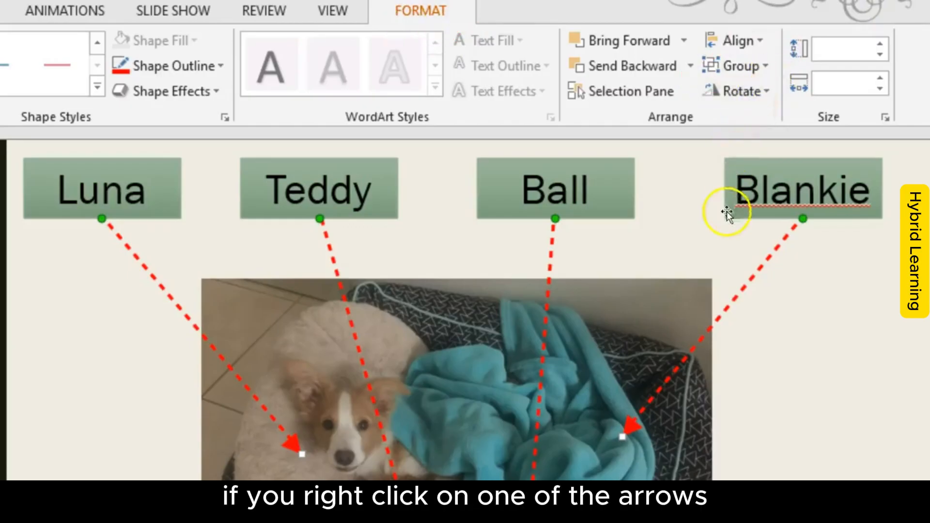
right_click(753, 277)
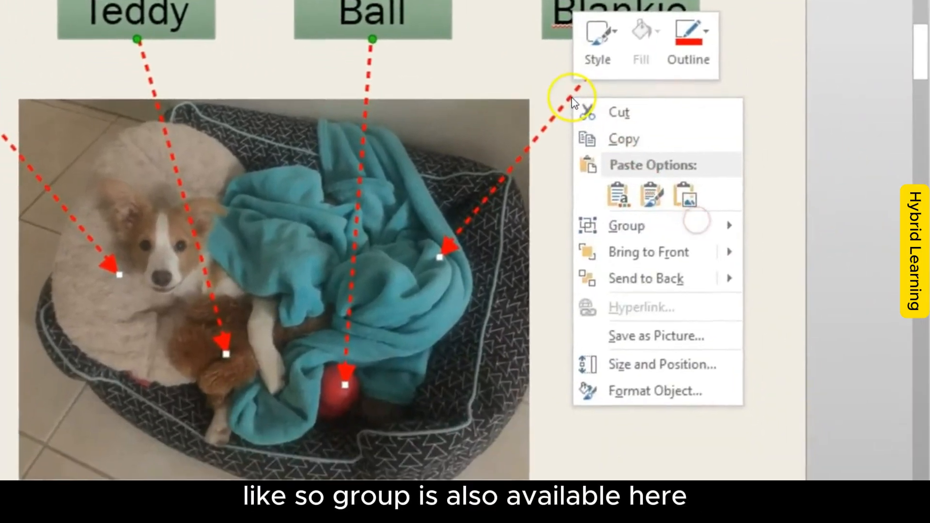
mouse_move(676, 220)
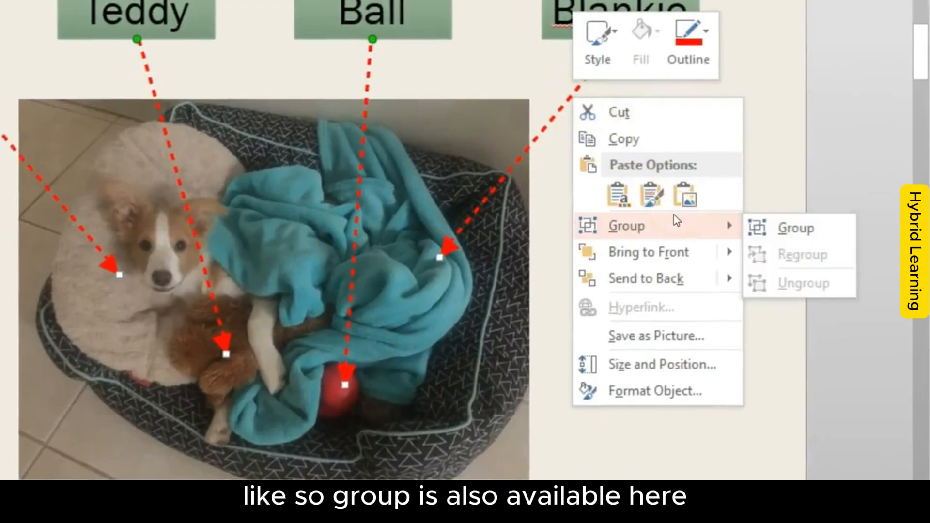
click(785, 234)
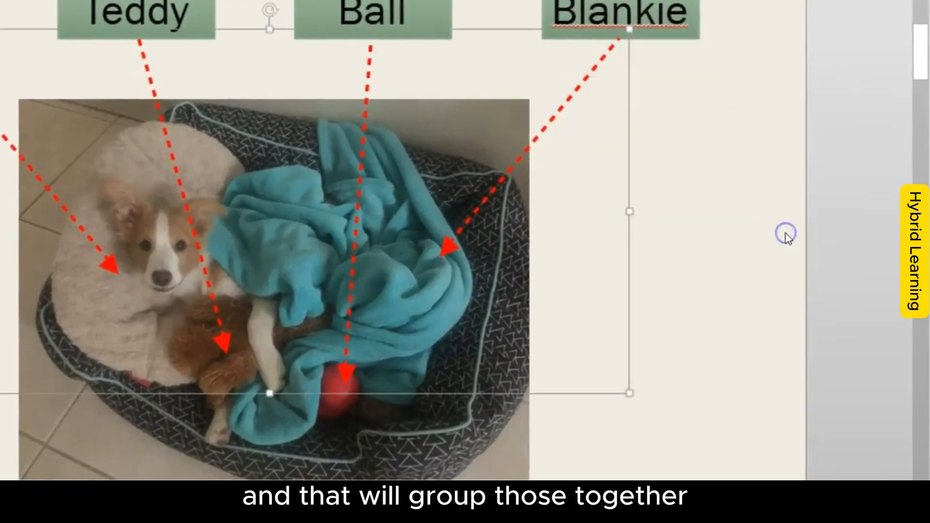
click(751, 233)
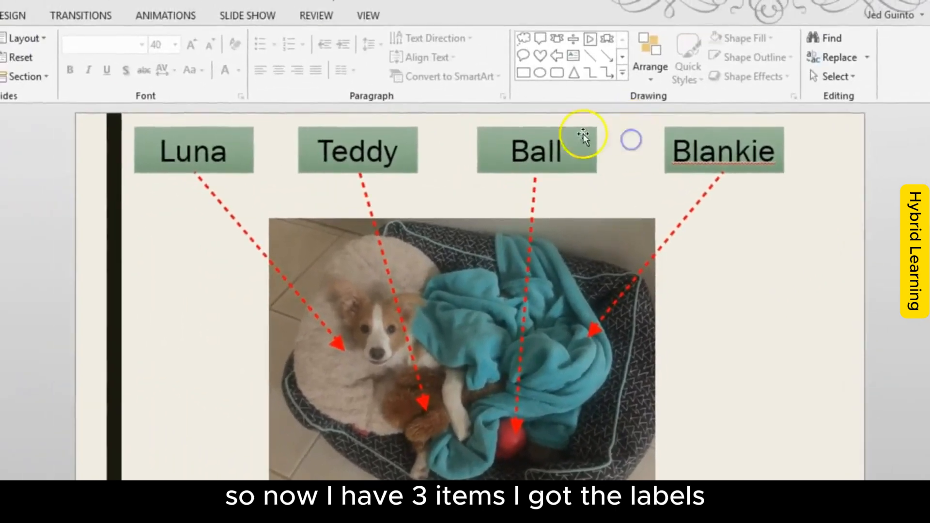
Step: Examine which objects belong together by selecting the label group, the arrow group and the dog picture in turn
click(569, 134)
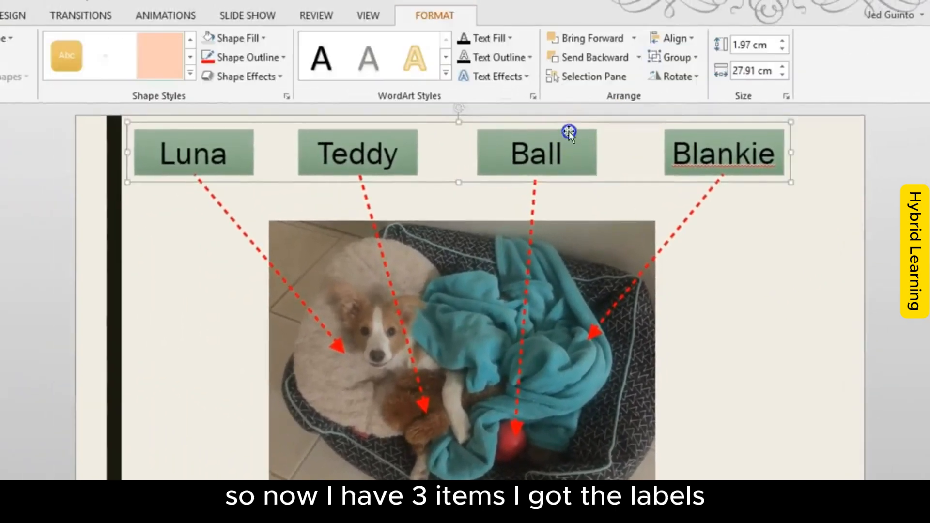
click(533, 199)
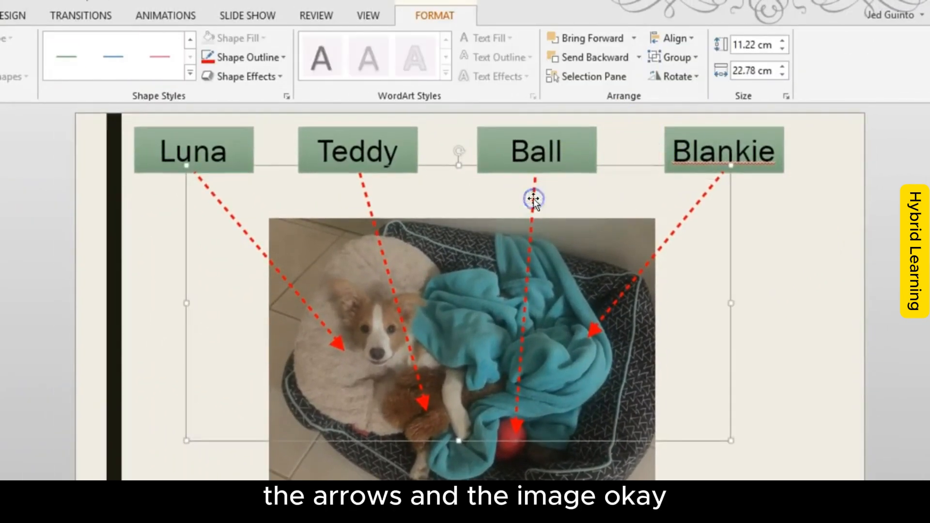
click(559, 497)
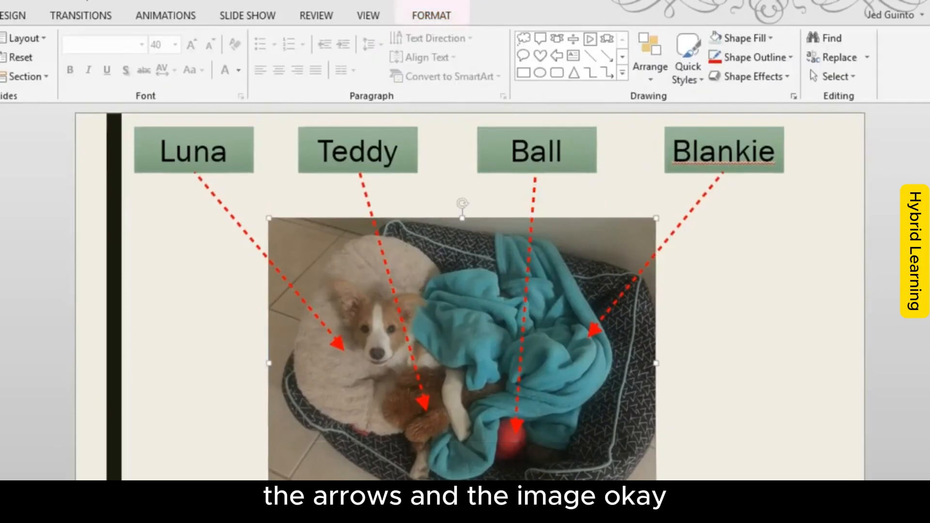
click(803, 381)
Step: Apply the standard red outline colour to the whole arrow group at once
click(695, 213)
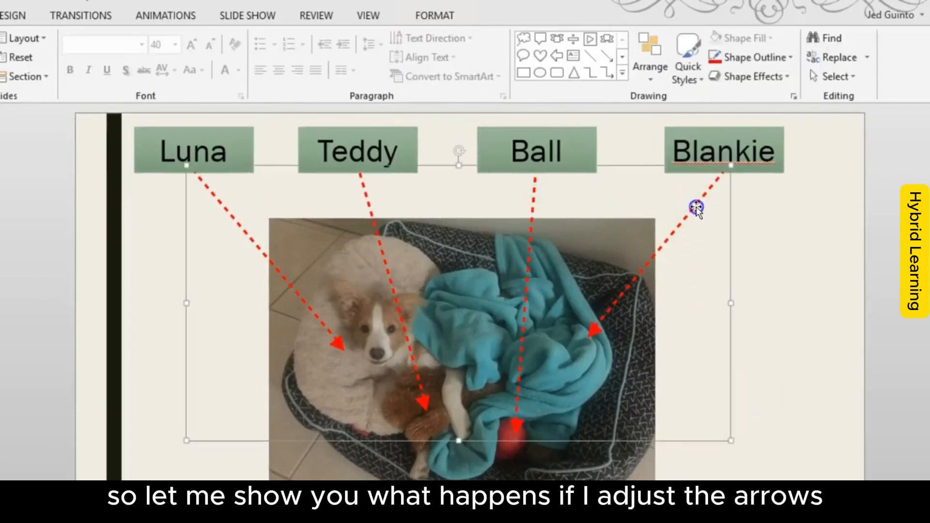
click(428, 16)
click(240, 56)
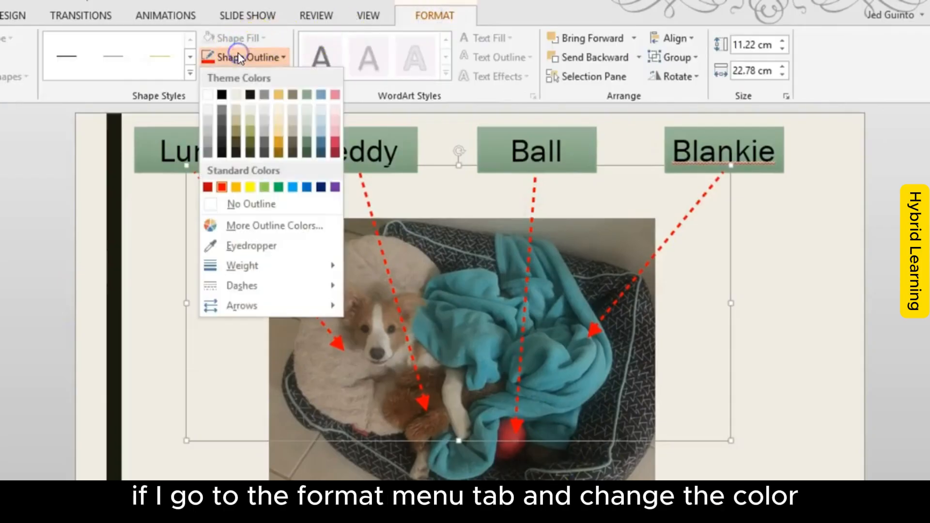
click(220, 191)
click(183, 477)
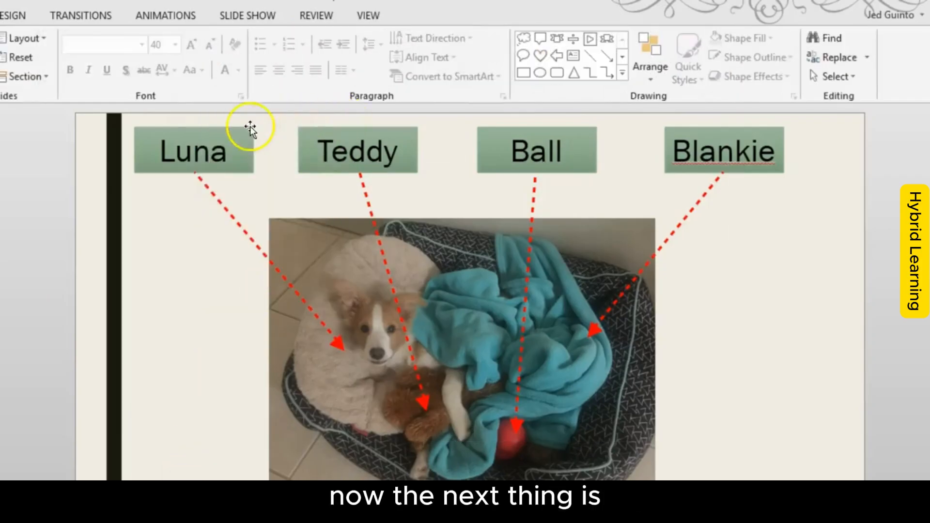
Step: Try moving the label group slightly away from its place, then return it to its original position
click(255, 141)
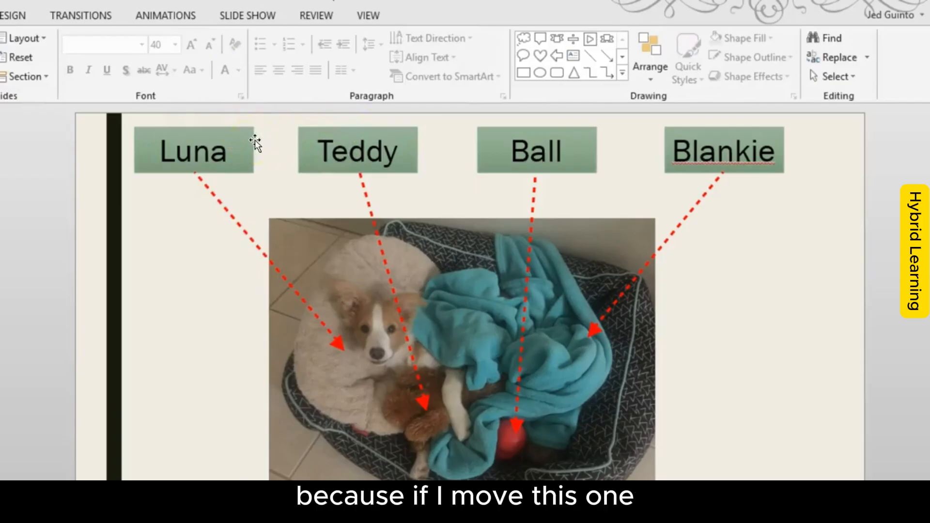
mouse_move(258, 130)
mouse_down()
mouse_move(191, 187)
mouse_move(295, 137)
mouse_move(263, 131)
mouse_up()
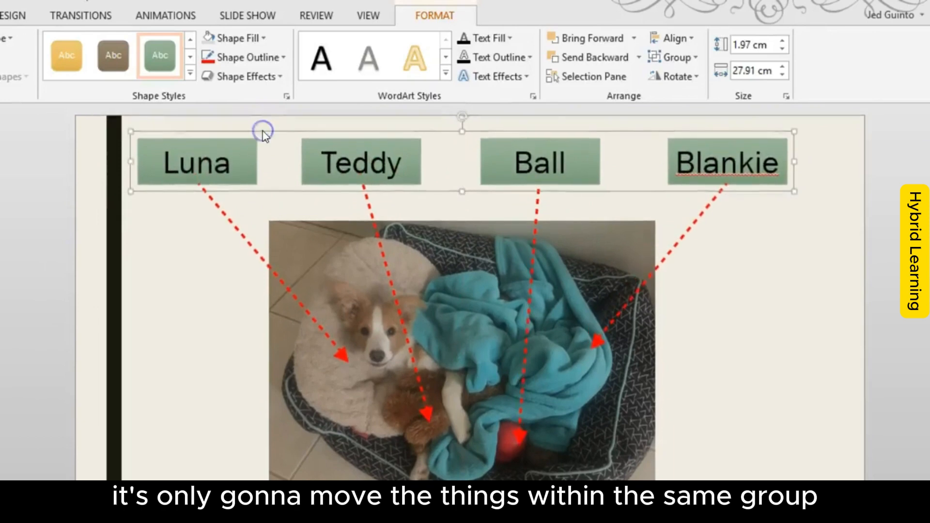
key(Up)
key(Up)
key(Up)
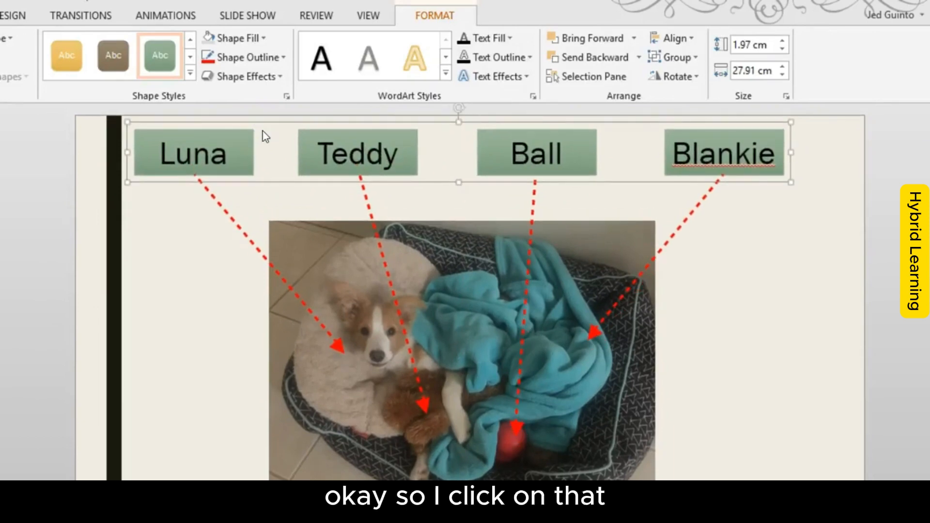
Step: Combine the label group, the arrow group and the dog picture into one group
ctrl+click(217, 209)
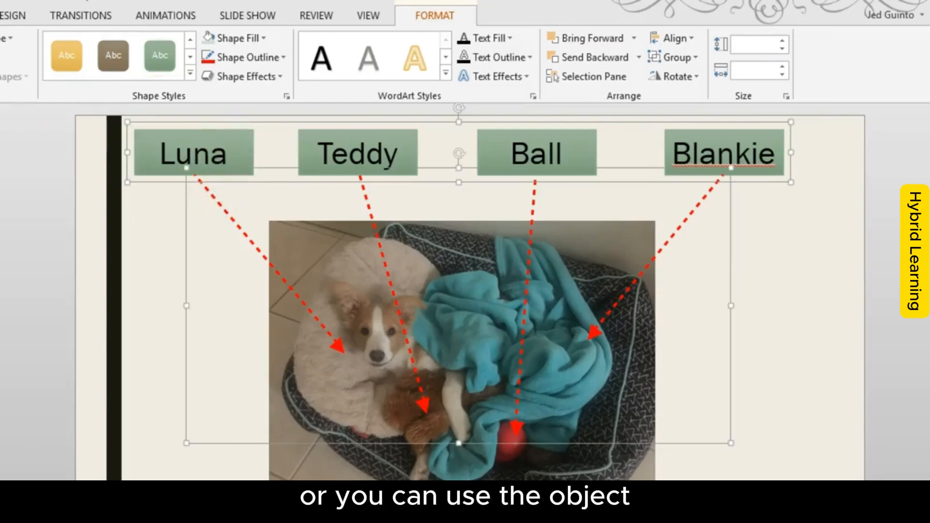
ctrl+click(304, 472)
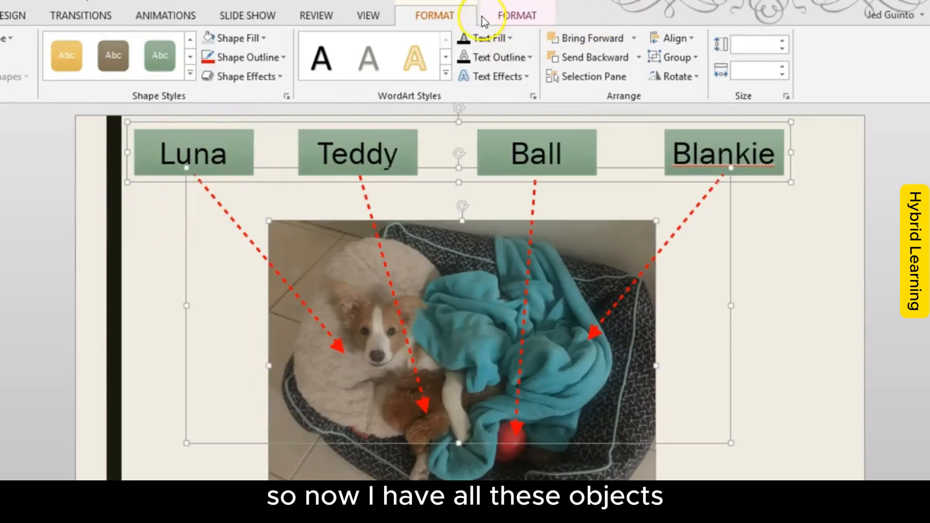
right_click(187, 329)
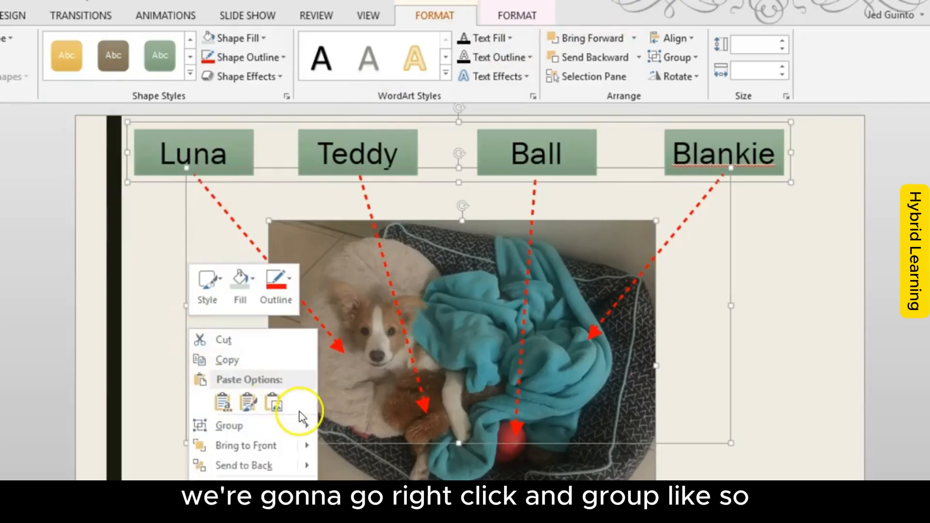
click(332, 422)
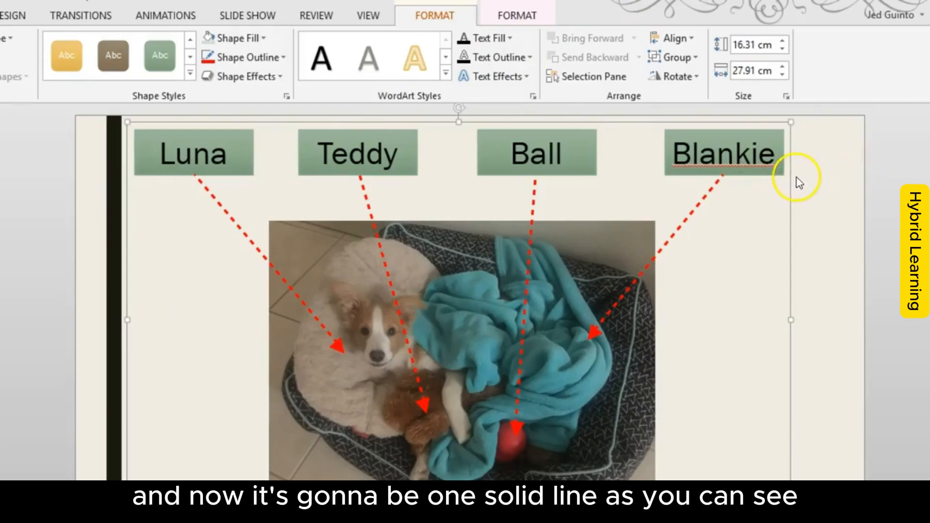
mouse_move(792, 121)
mouse_down()
mouse_move(797, 364)
mouse_move(785, 492)
mouse_up()
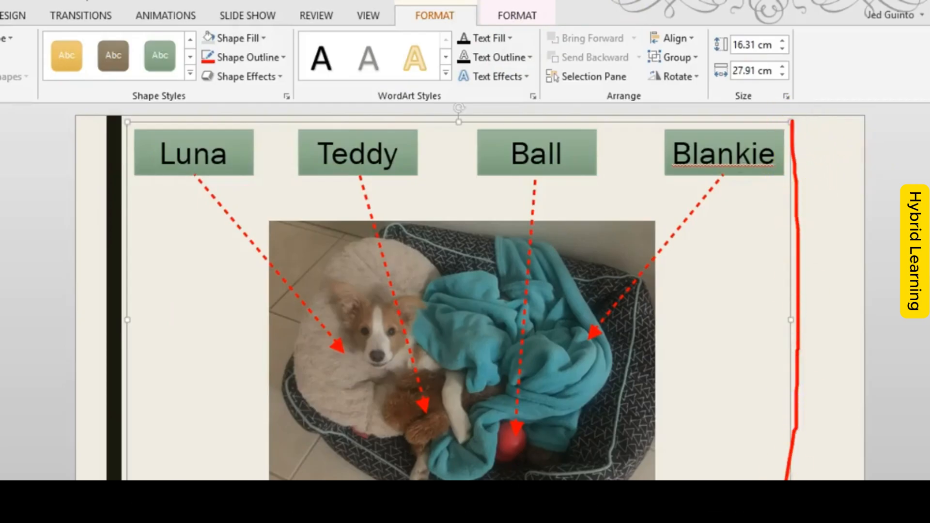
key(Escape)
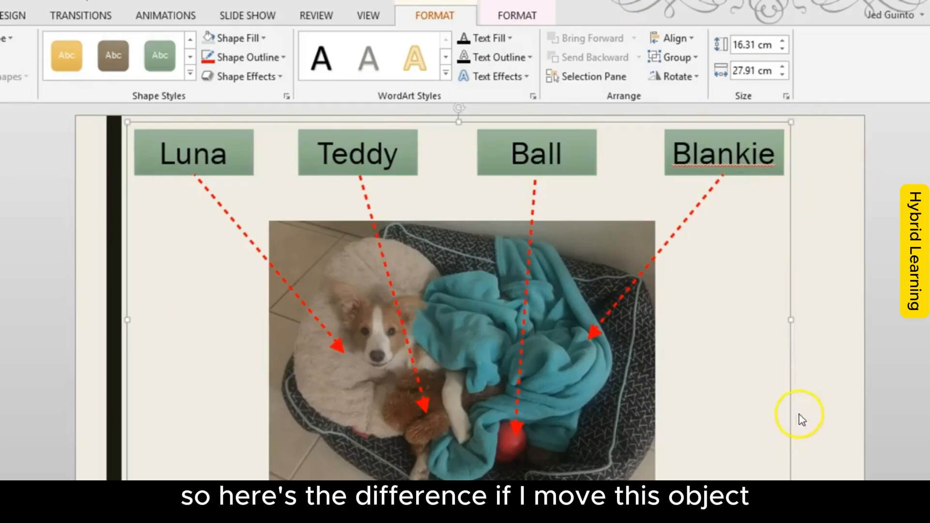
Step: Move the combined group of labels, arrows and picture slightly down and to the right on the slide
click(817, 412)
click(638, 423)
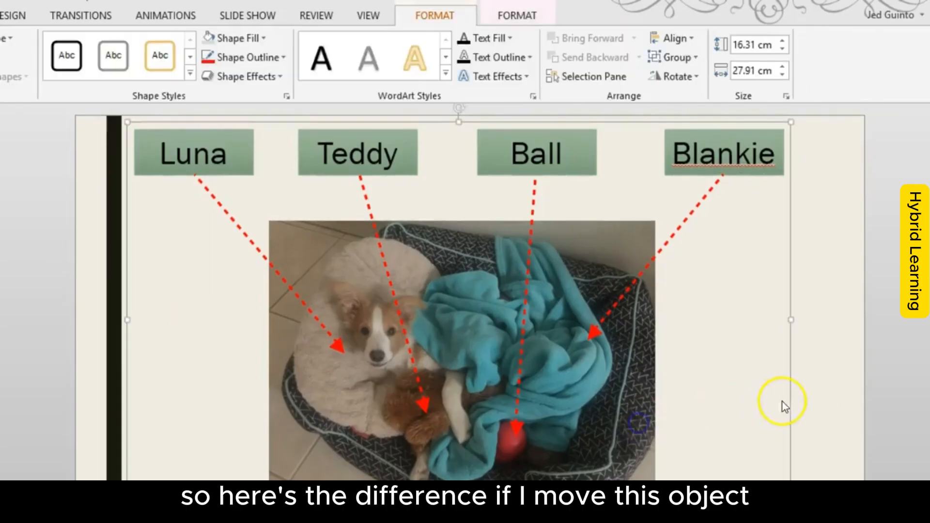
drag(795, 394, 809, 413)
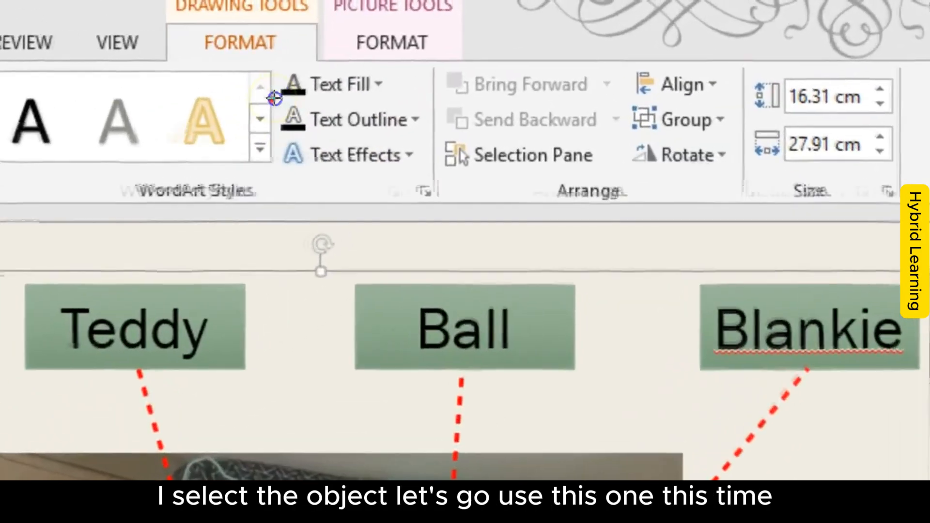
Step: Ungroup the combined object, then ungroup the label and arrow groups into individual objects and deselect them
drag(82, 28, 308, 38)
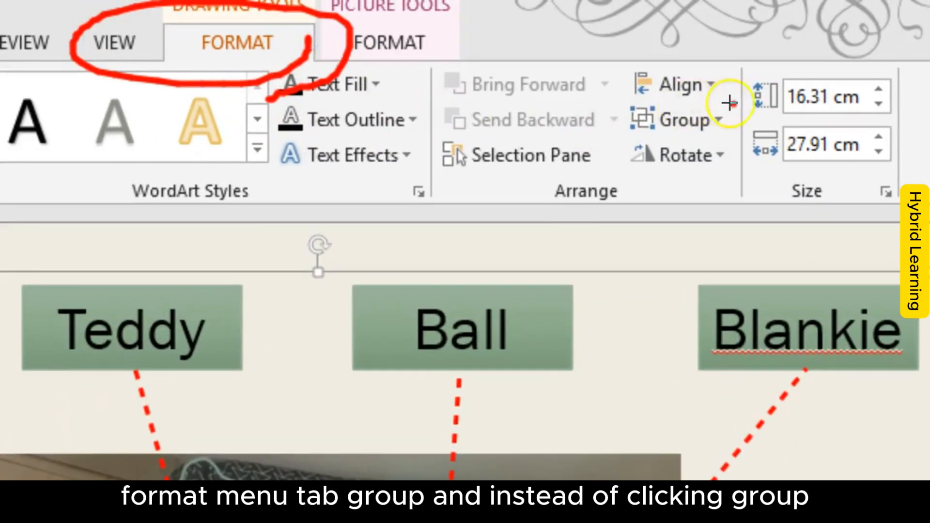
drag(736, 104, 673, 153)
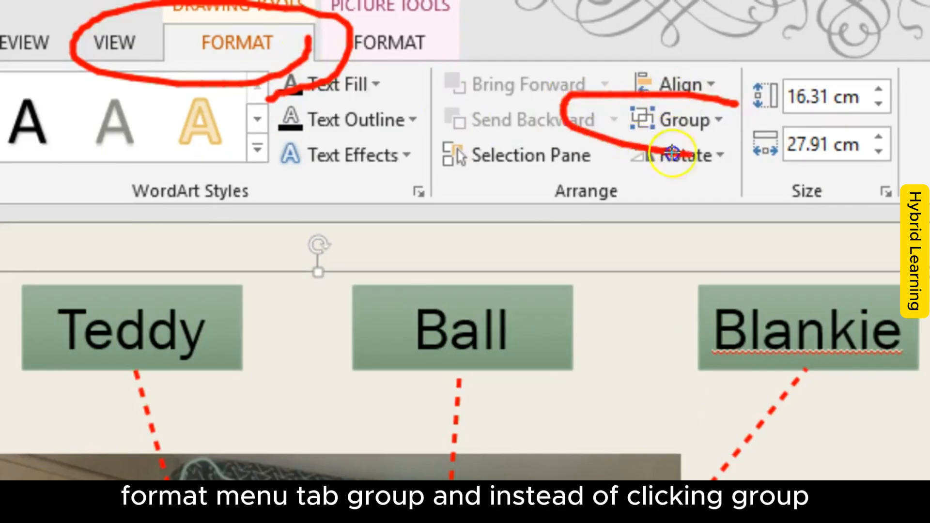
click(702, 120)
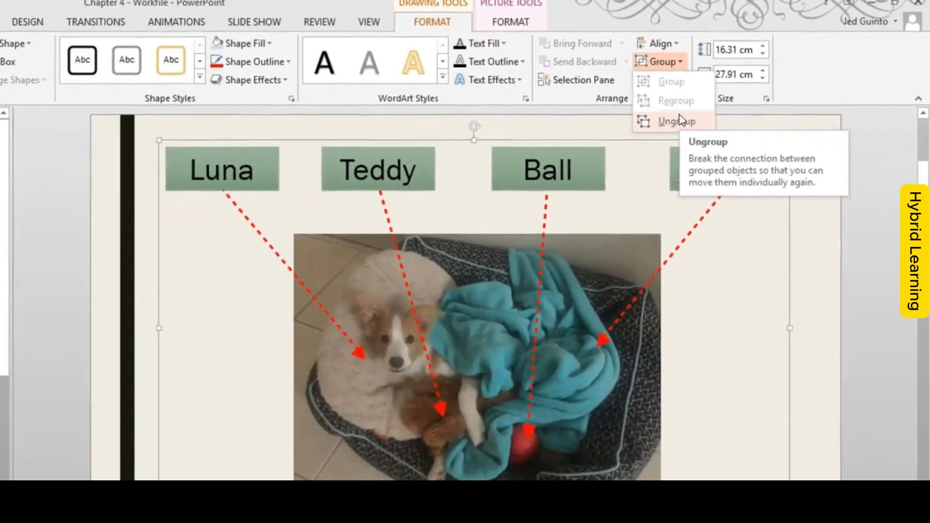
click(677, 120)
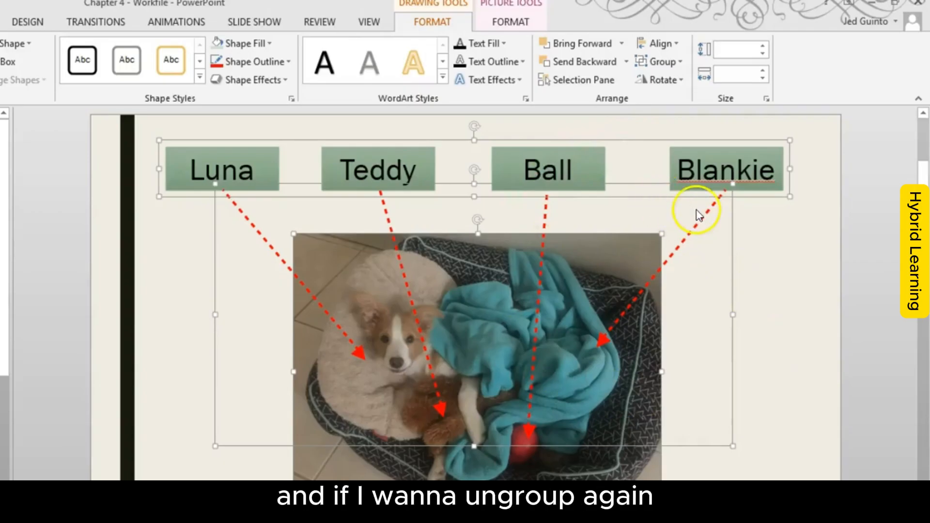
click(657, 62)
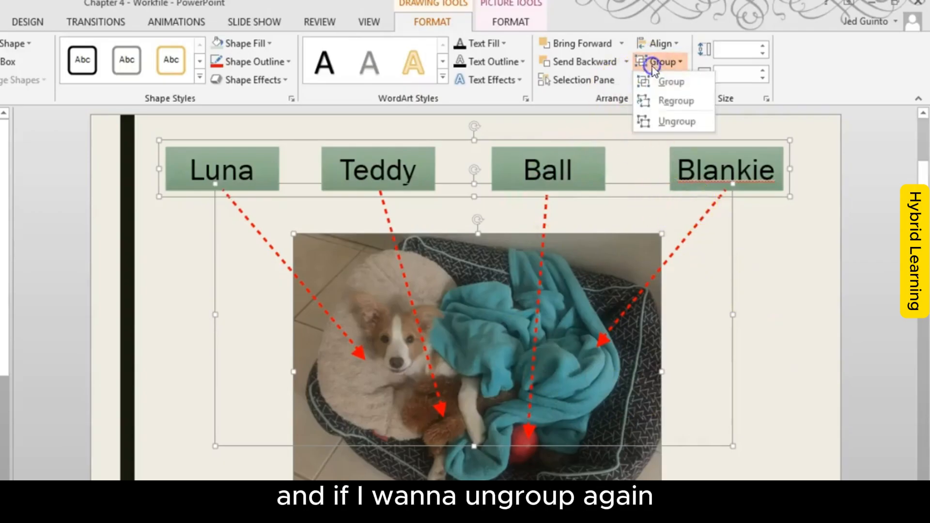
click(671, 120)
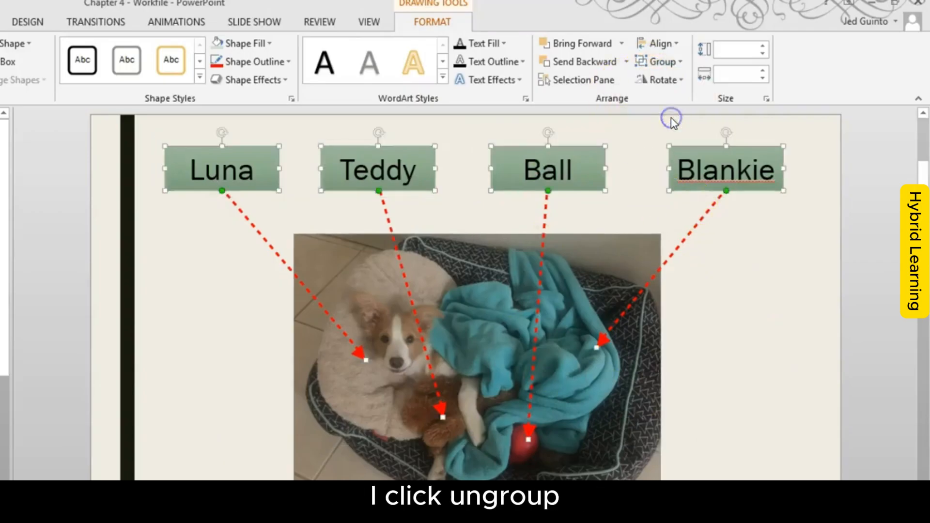
click(868, 307)
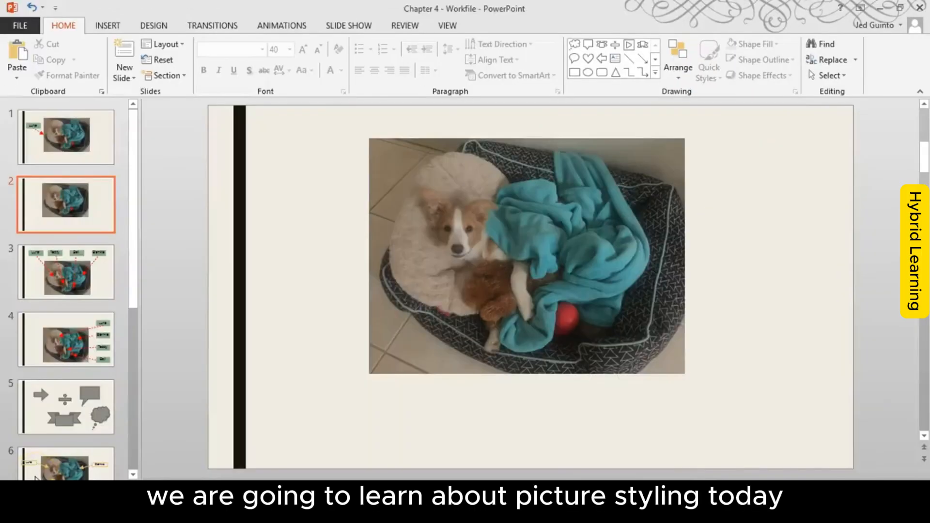
Step: Move the dog picture on slide 2 toward the slide's right side and apply the Beveled Matte, White picture style
click(432, 192)
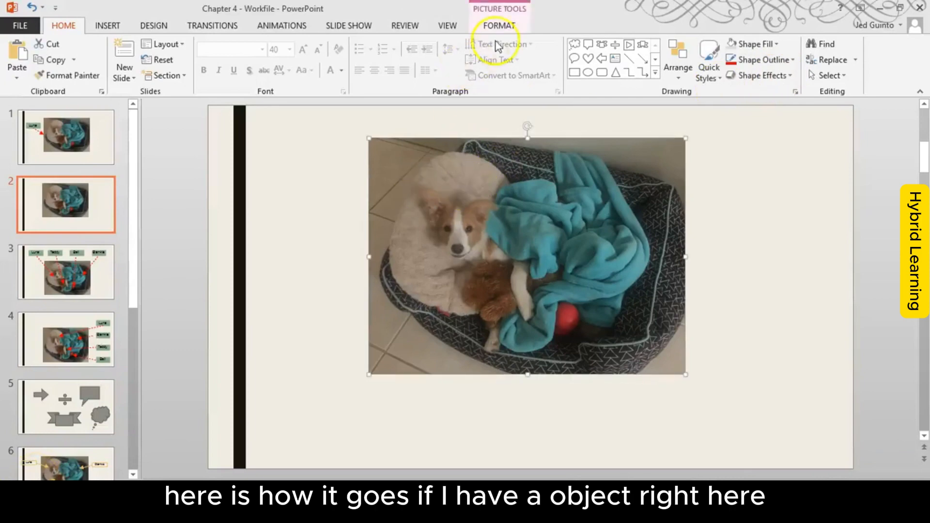
click(506, 28)
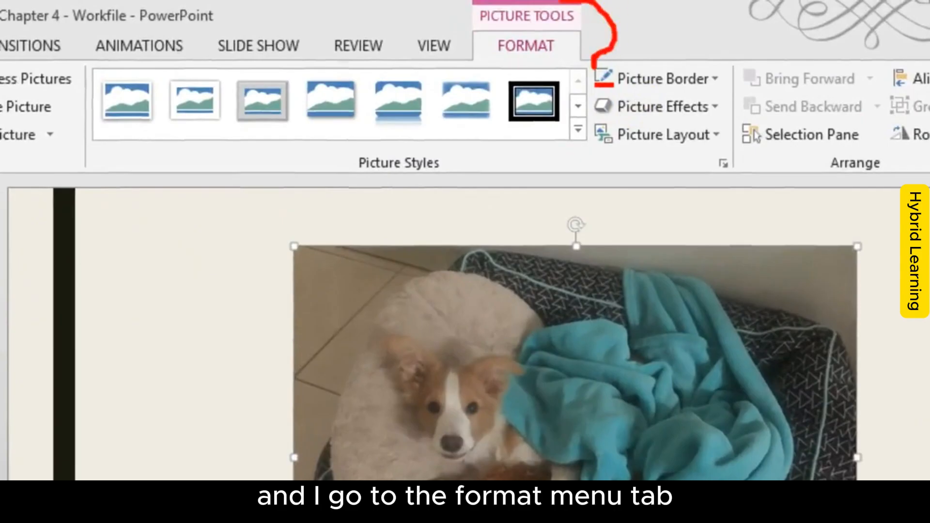
mouse_move(561, 1)
mouse_down()
mouse_move(577, 79)
mouse_move(650, 21)
mouse_up()
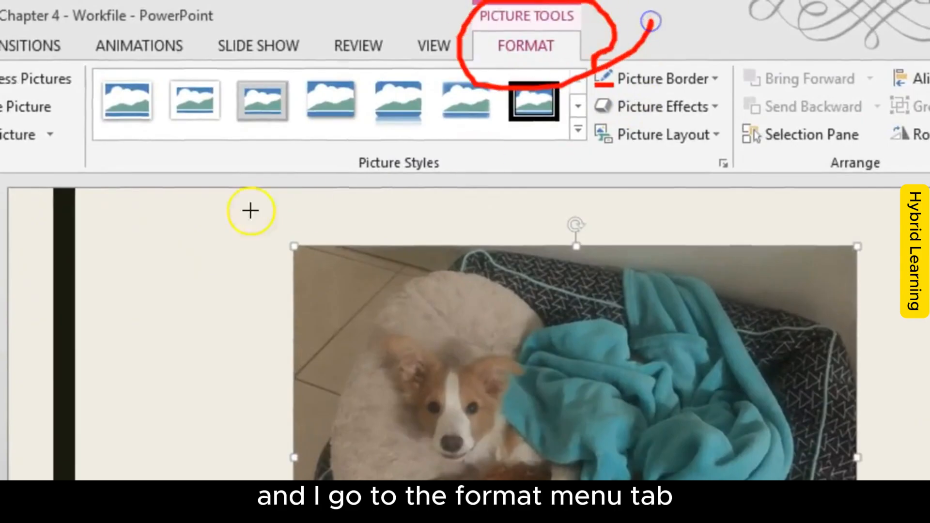
drag(87, 163, 560, 177)
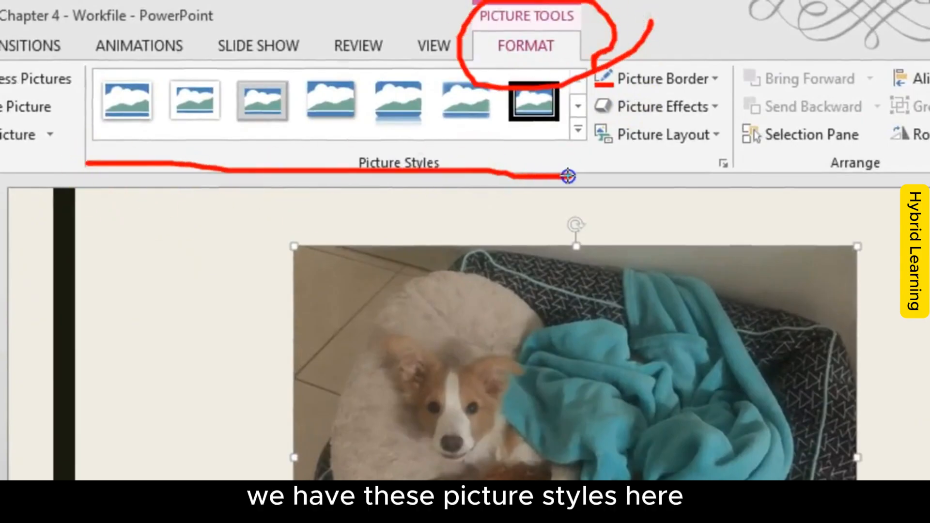
key(Escape)
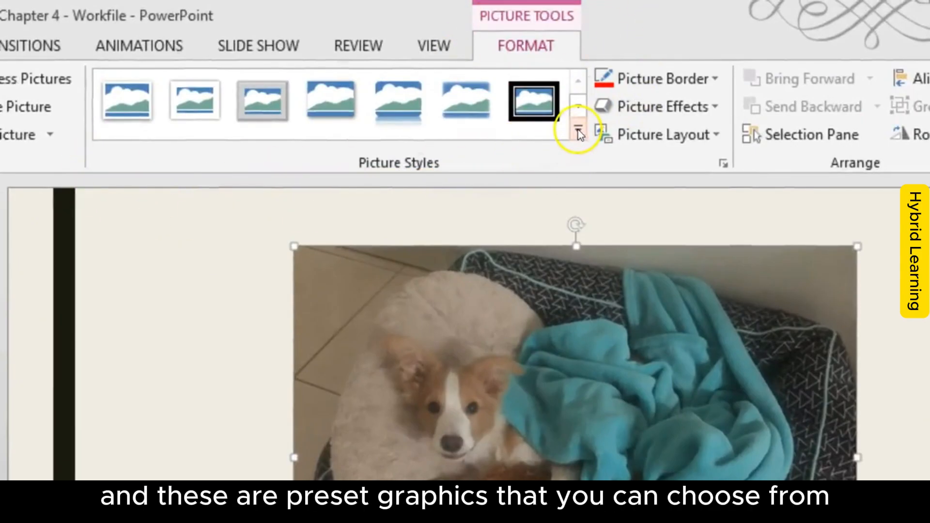
drag(432, 315, 715, 304)
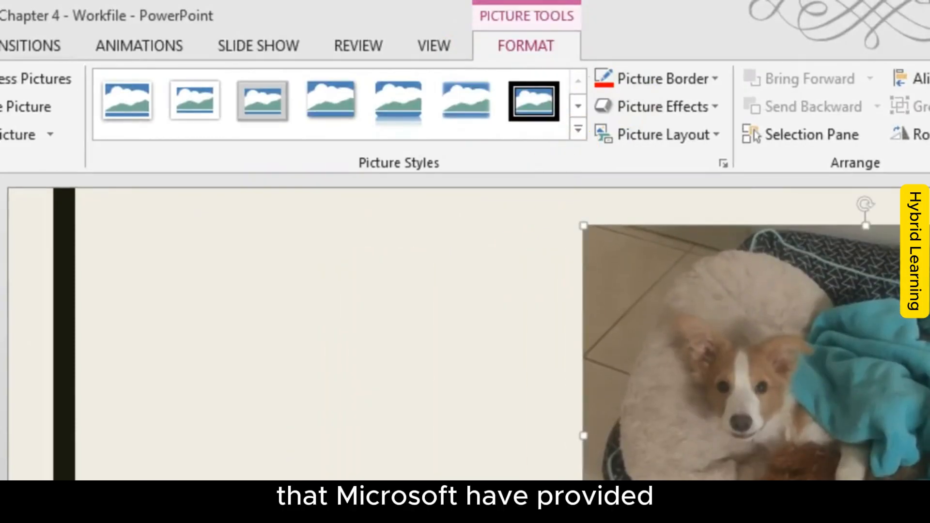
click(578, 130)
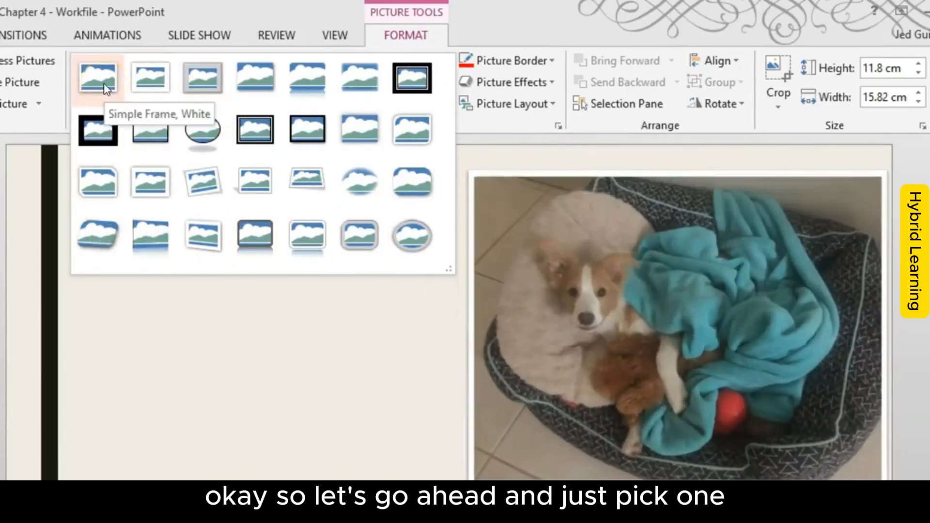
click(156, 83)
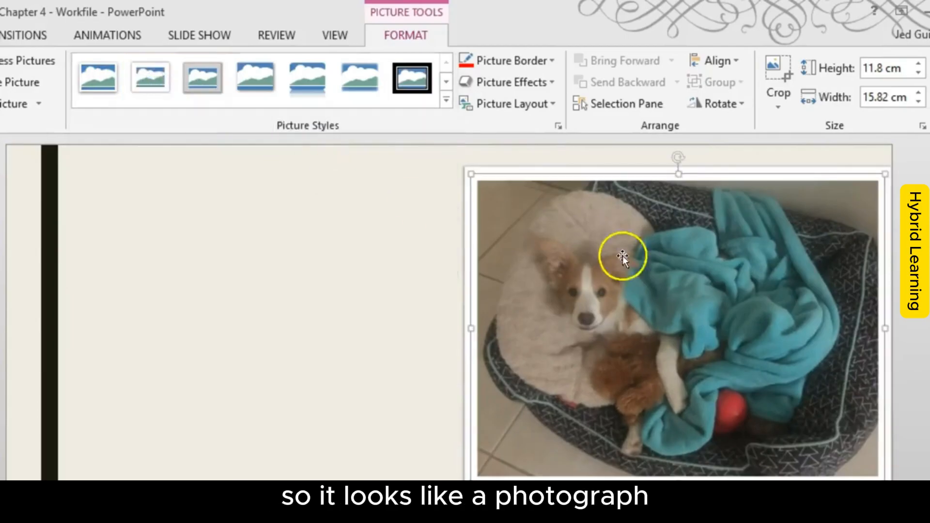
Step: Move the framed picture back toward the slide's middle and set its border color to Aqua, Accent 5, Lighter 40%
drag(623, 255, 519, 364)
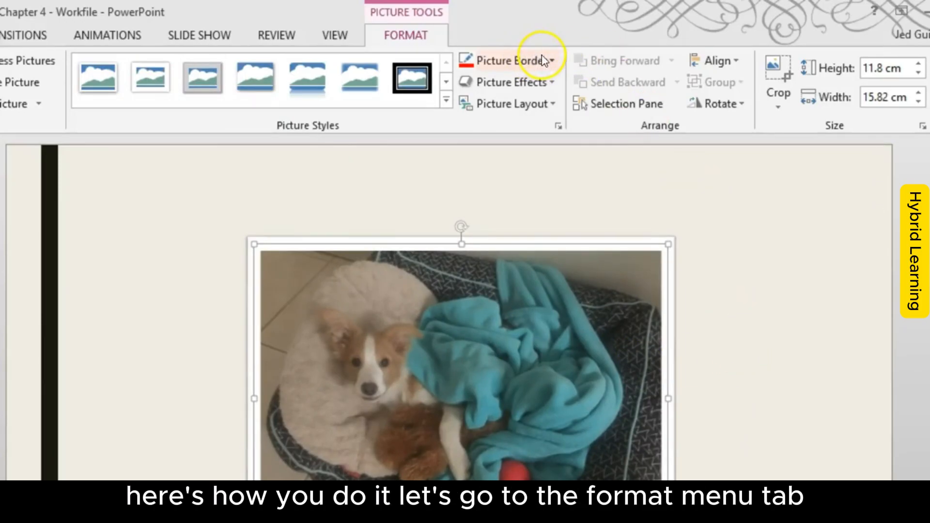
mouse_move(421, 62)
mouse_down()
mouse_move(464, 45)
mouse_move(330, 52)
mouse_move(480, 42)
mouse_up()
mouse_move(602, 60)
mouse_down()
mouse_move(488, 69)
mouse_move(554, 63)
mouse_up()
key(Escape)
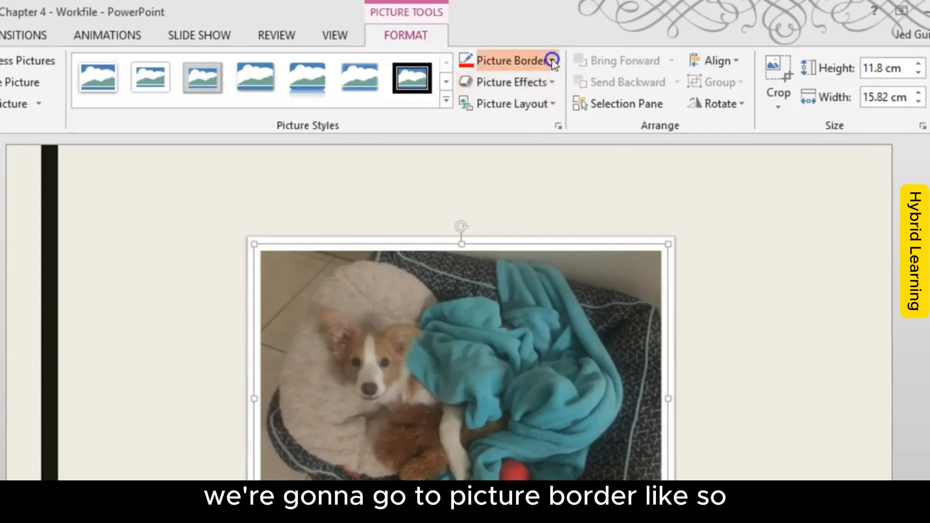
click(551, 61)
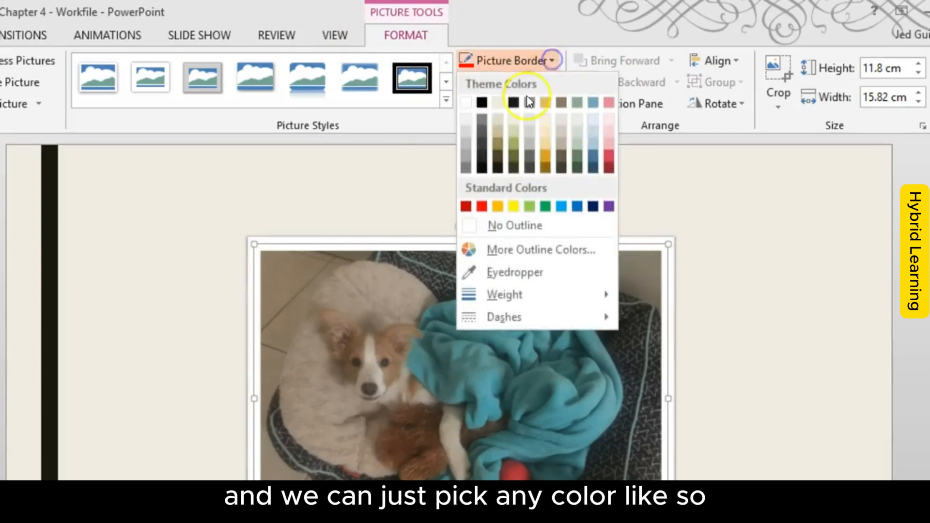
click(597, 143)
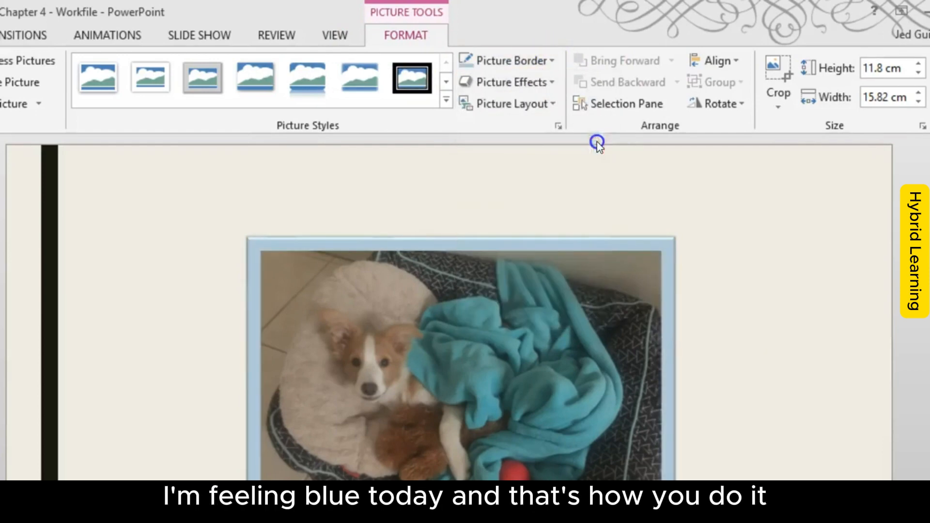
Step: Examine the weight and dash choices for the picture border and the range of preset picture styles
click(520, 62)
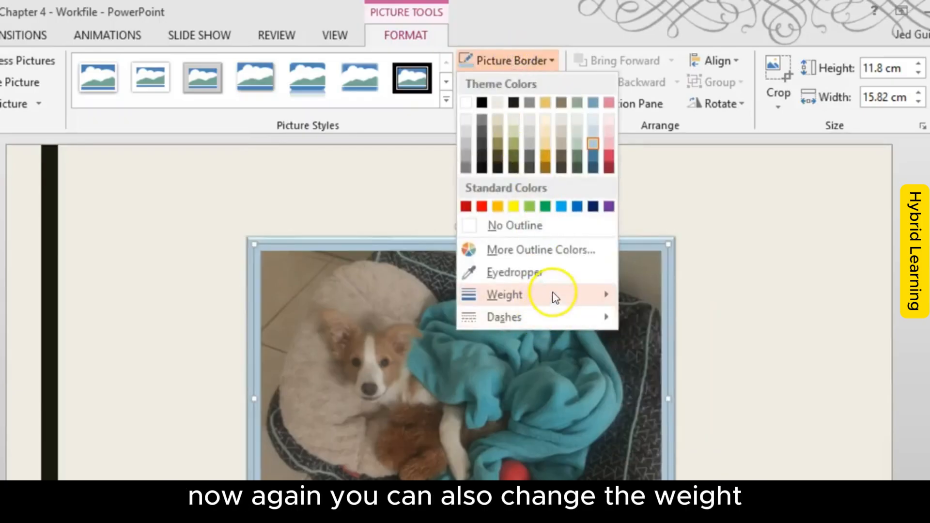
mouse_move(554, 295)
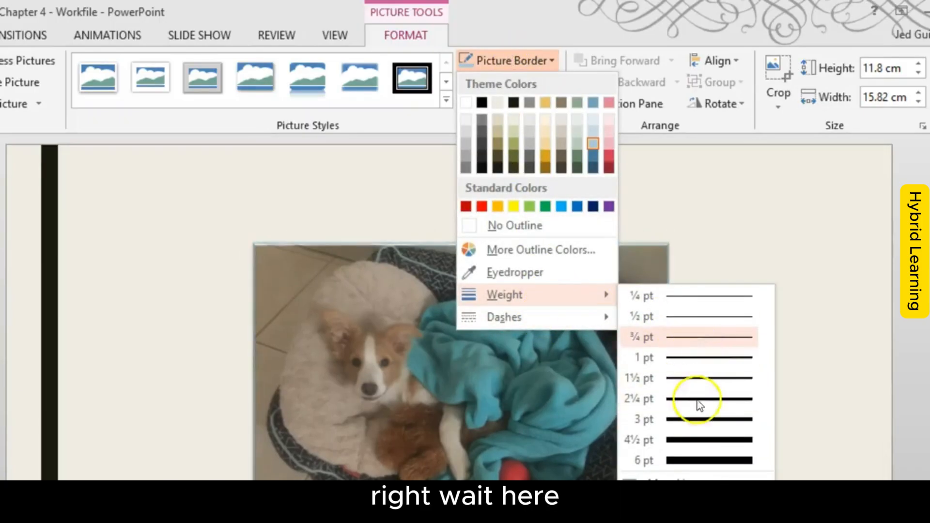
mouse_move(554, 313)
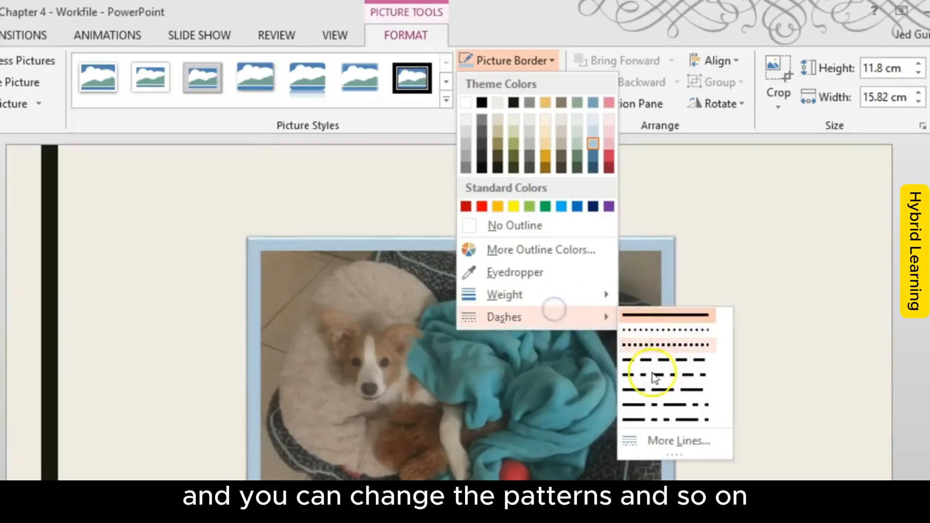
mouse_move(487, 292)
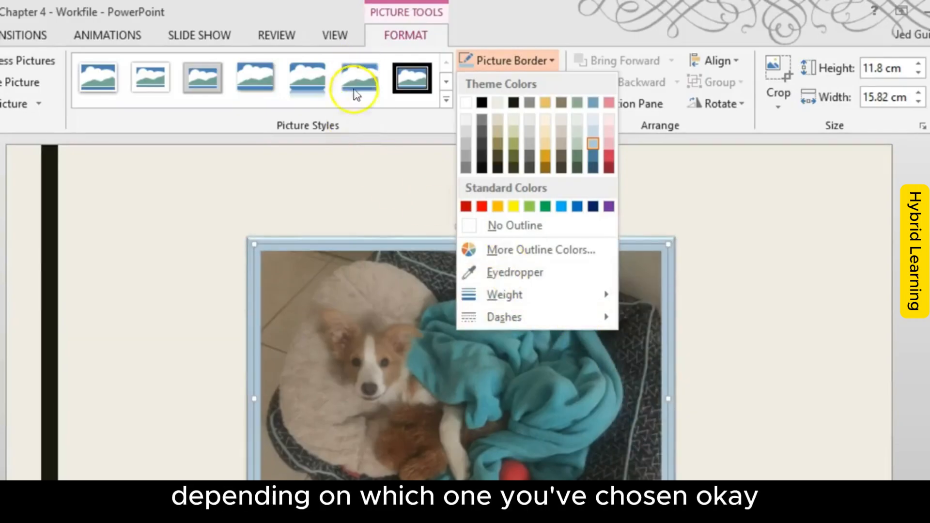
click(795, 299)
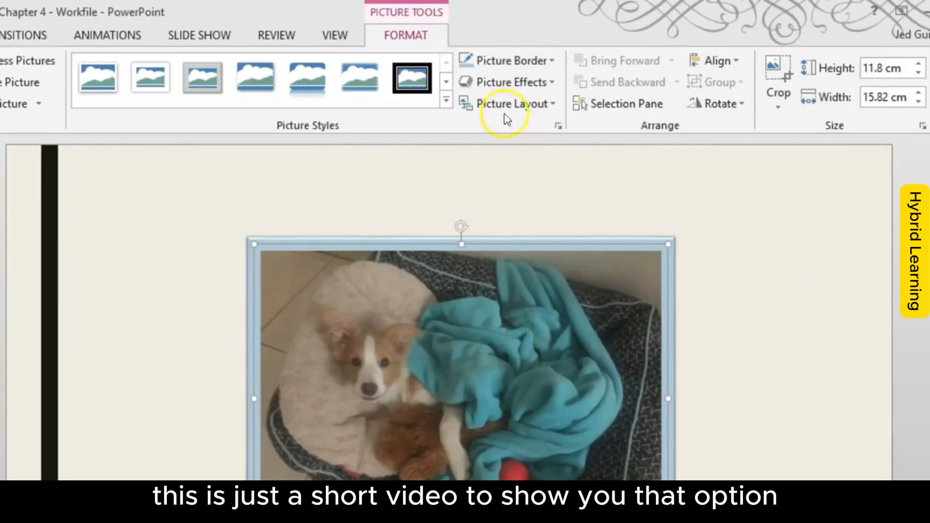
drag(442, 250, 651, 199)
click(446, 102)
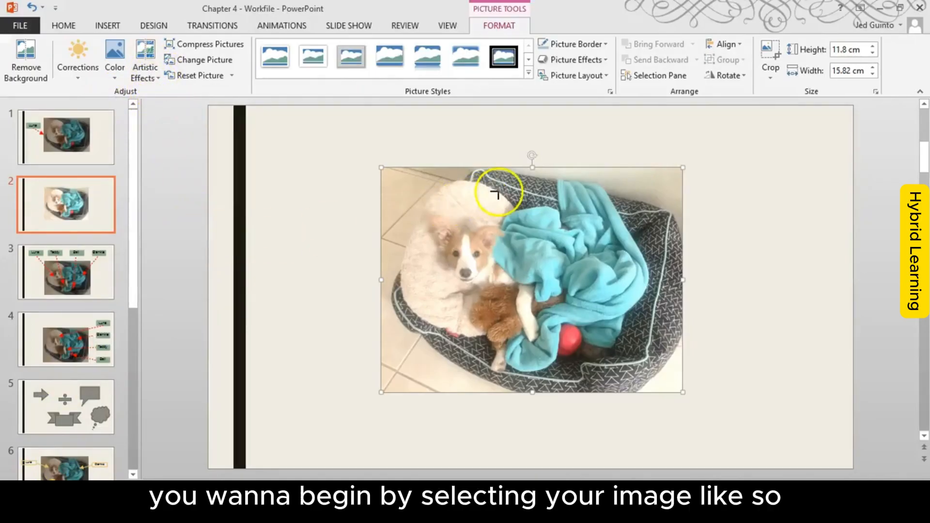
mouse_move(701, 191)
mouse_down()
mouse_move(445, 292)
mouse_move(589, 191)
mouse_move(543, 171)
mouse_up()
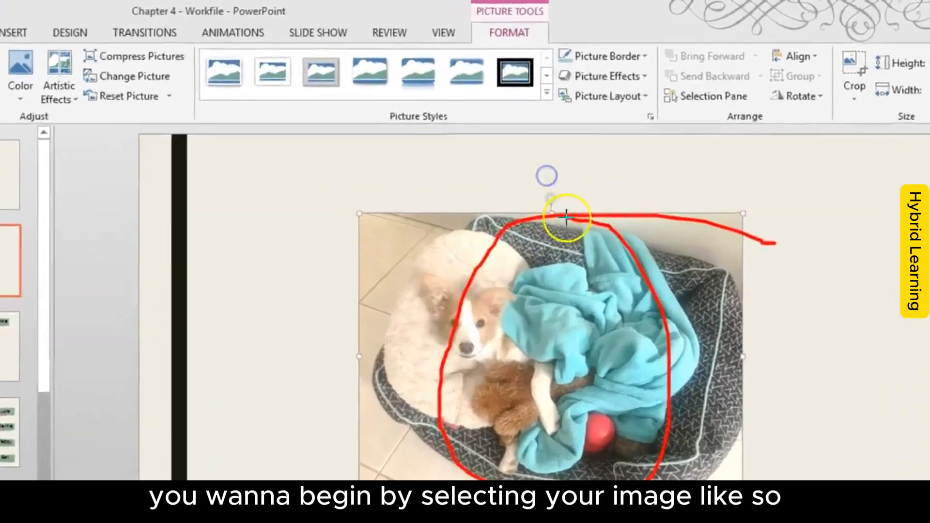
mouse_move(508, 68)
mouse_down()
mouse_move(652, 43)
mouse_move(408, 56)
mouse_move(618, 71)
mouse_up()
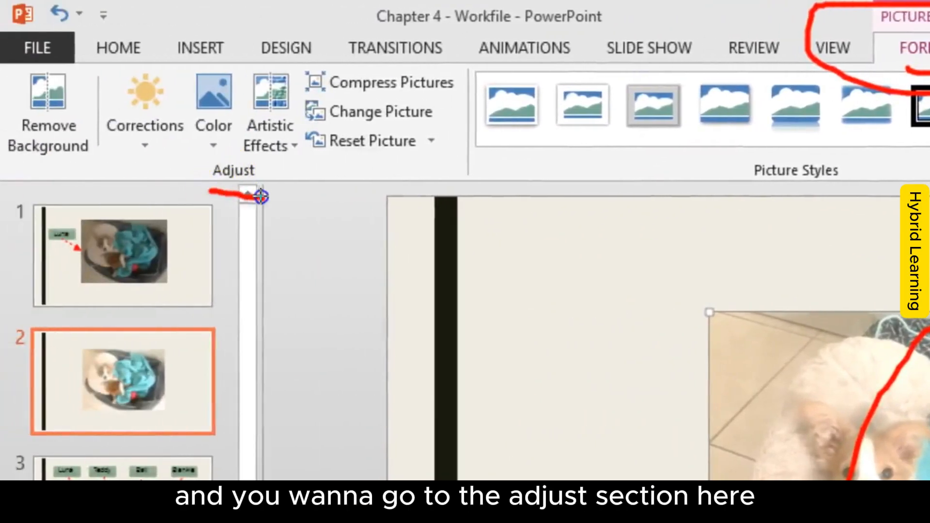
mouse_move(185, 47)
mouse_down()
mouse_move(97, 125)
mouse_move(143, 45)
mouse_move(184, 116)
mouse_move(234, 87)
mouse_move(251, 63)
mouse_move(297, 62)
mouse_up()
key(Escape)
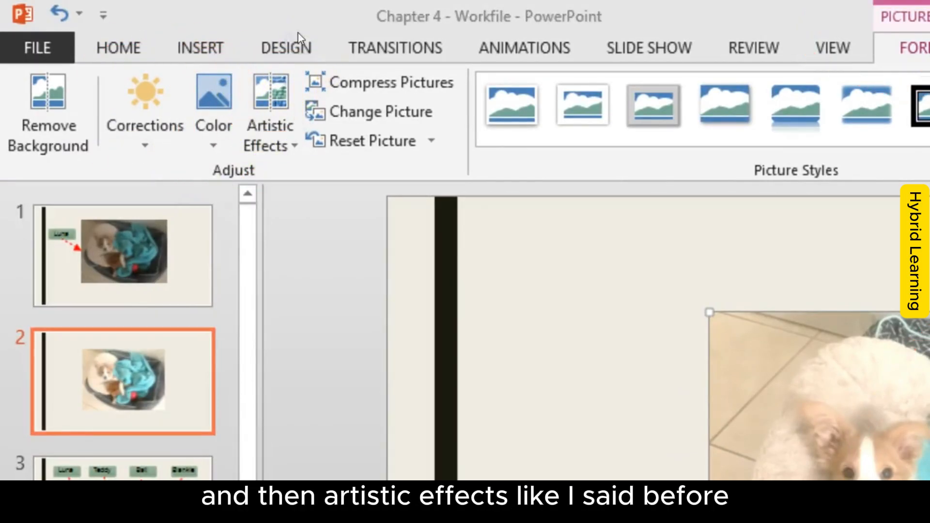
Step: Preview the picture's brightness and contrast corrections and apply a brighter preset to the dog picture
click(143, 127)
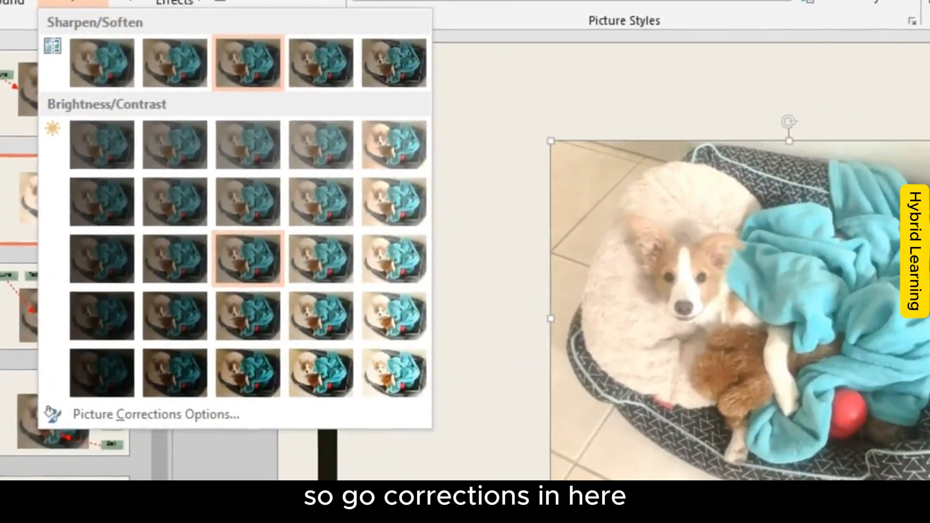
click(73, 3)
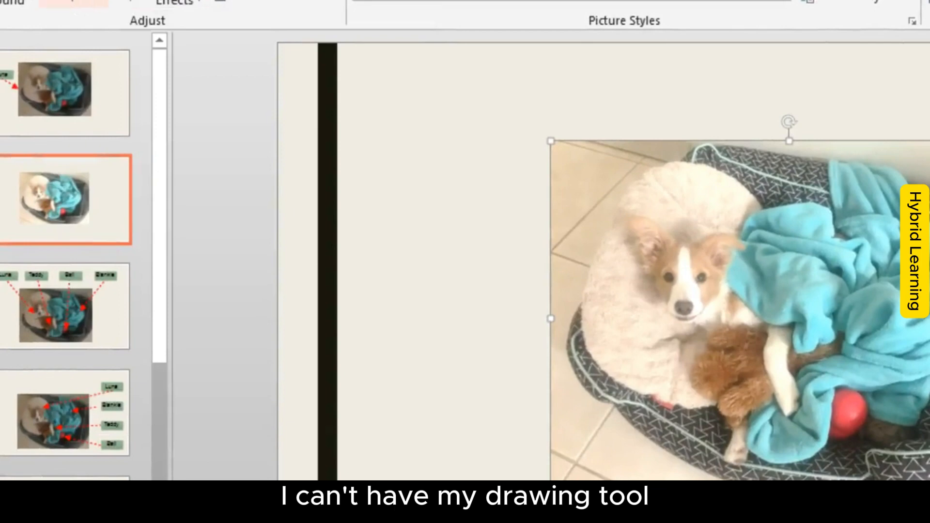
click(72, 2)
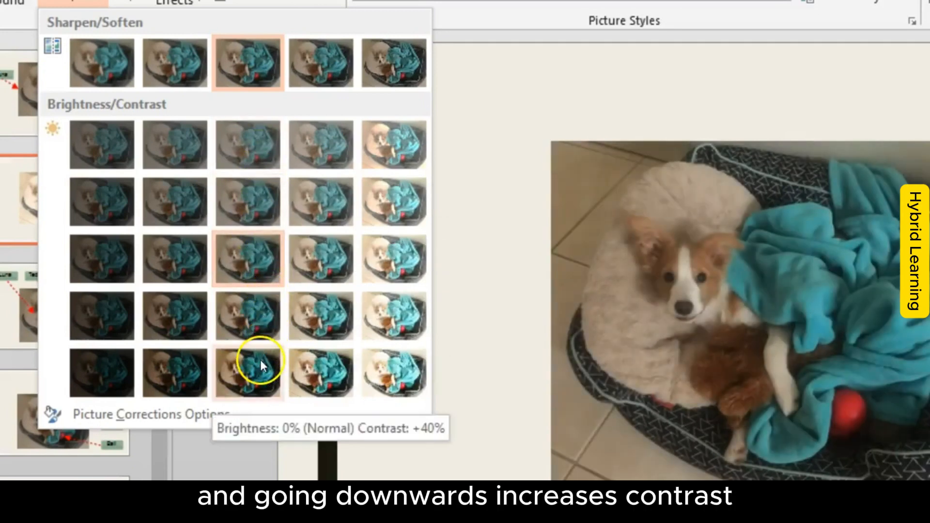
click(73, 2)
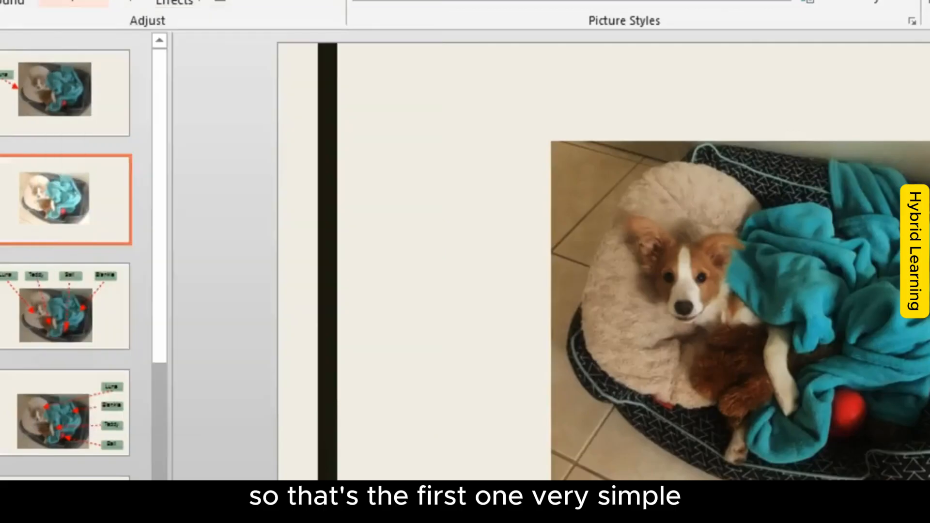
click(73, 2)
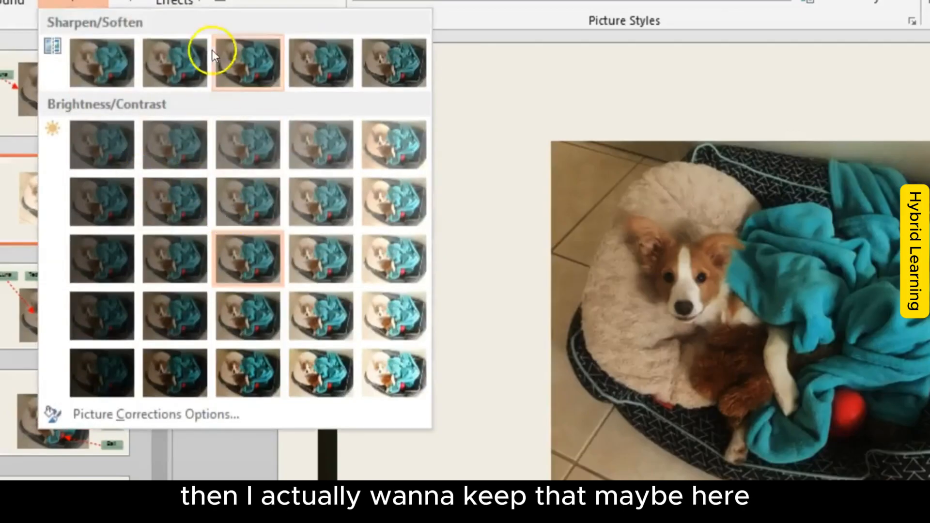
click(369, 280)
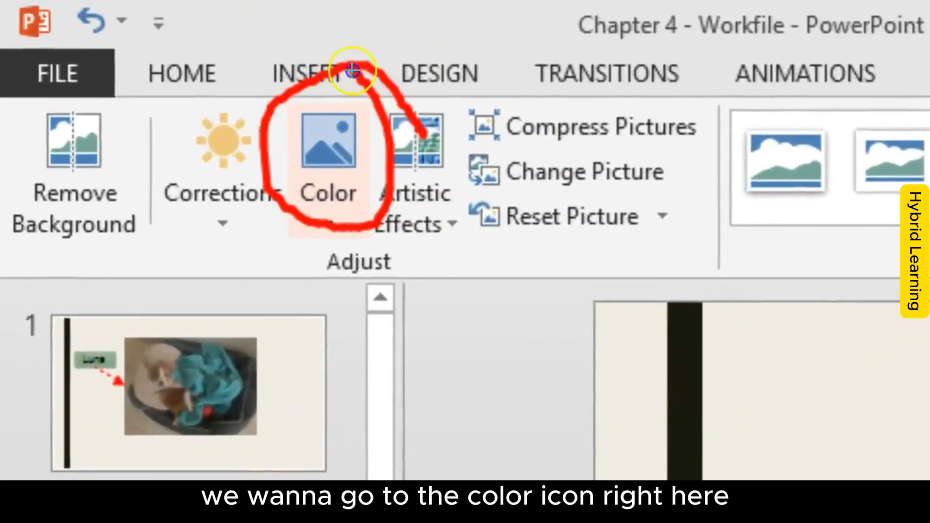
Step: Look through the picture's saturation, tone and recolor presets and apply a woven-texture artistic effect
click(321, 147)
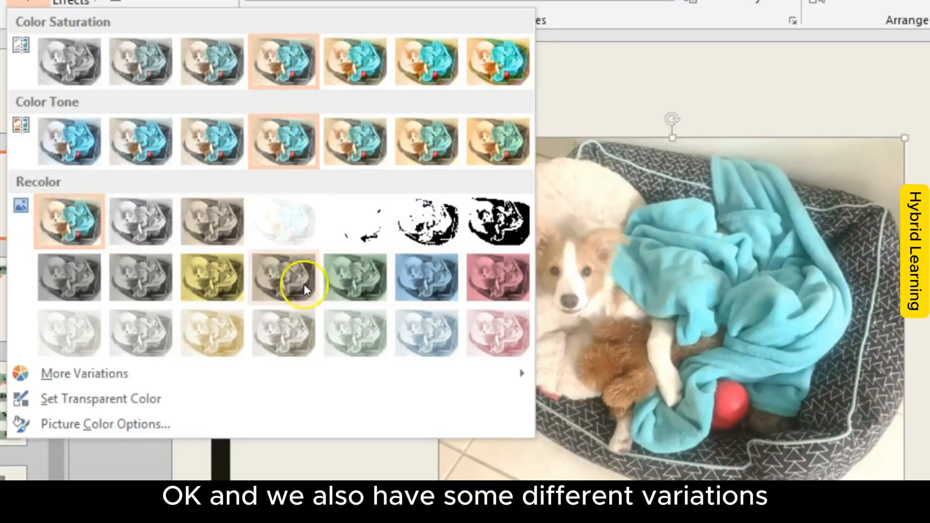
mouse_move(132, 376)
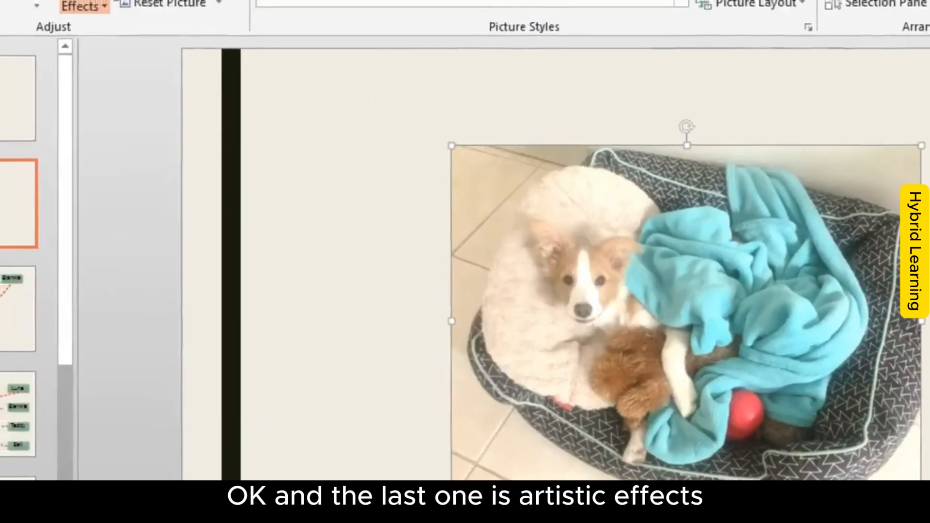
click(70, 2)
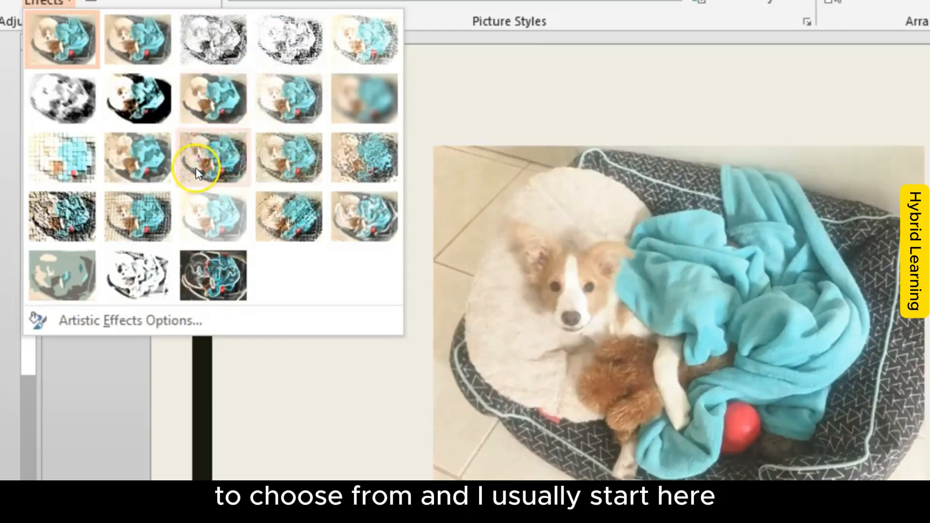
click(147, 218)
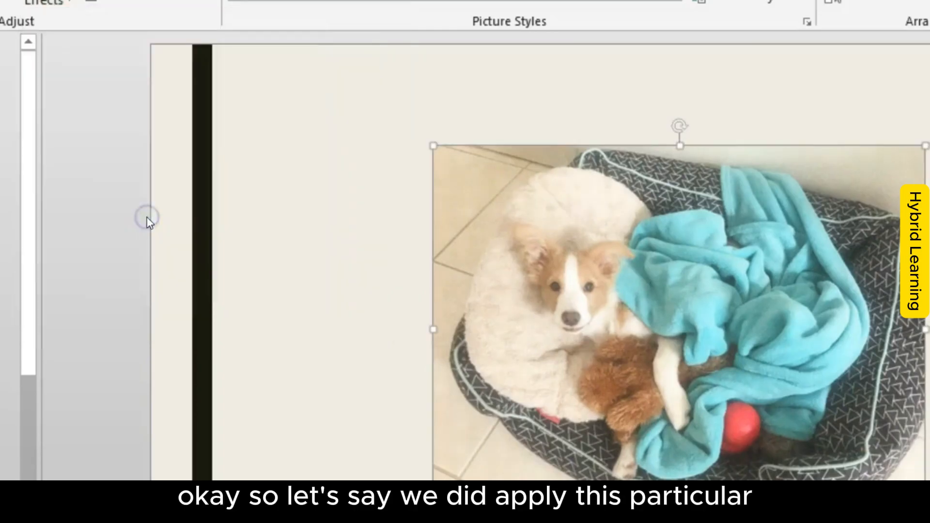
click(47, 3)
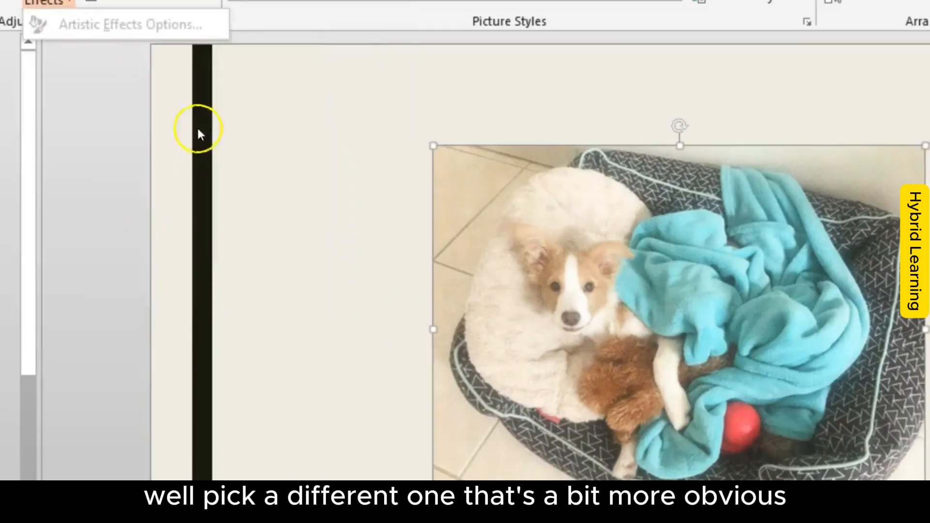
click(47, 2)
click(47, 1)
click(541, 337)
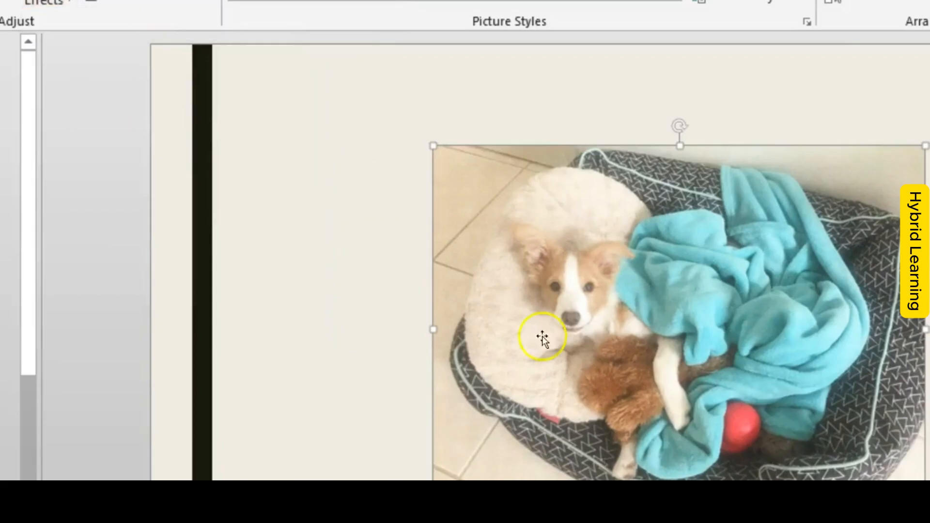
click(600, 383)
click(321, 396)
Step: Nudge the dog picture slightly to the right and apply the Pastels Smooth artistic effect to it
click(494, 233)
drag(494, 234, 502, 234)
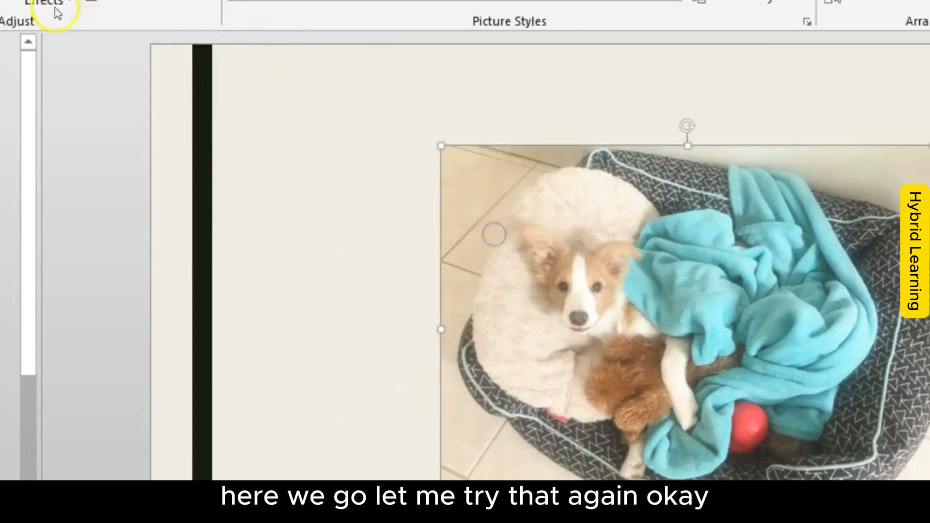
click(48, 2)
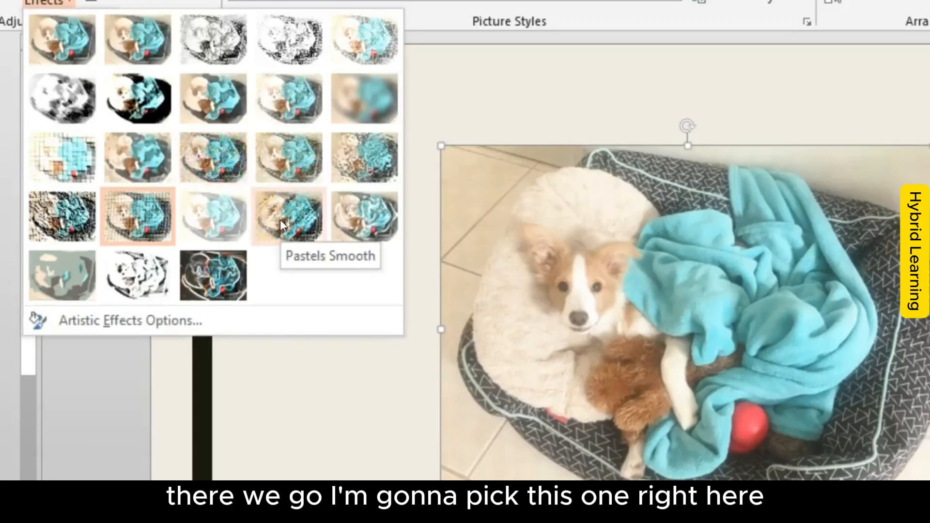
click(279, 219)
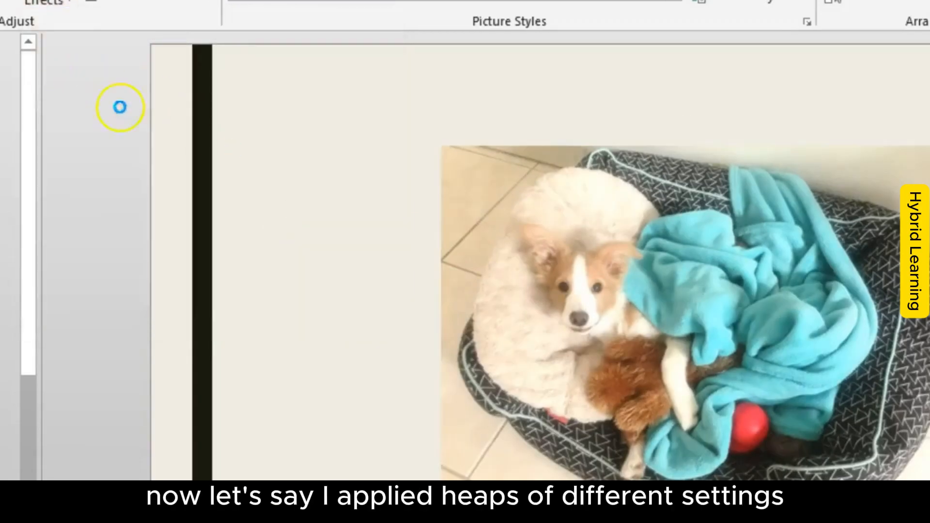
click(764, 430)
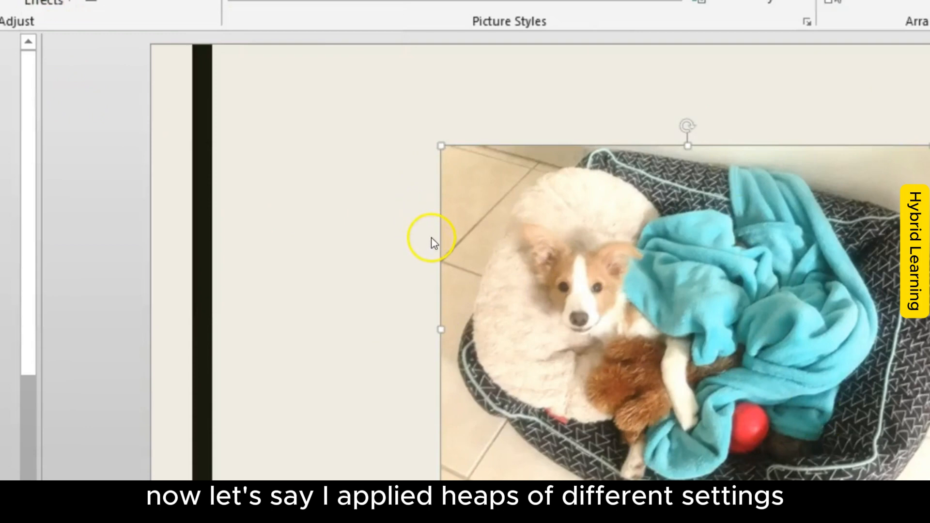
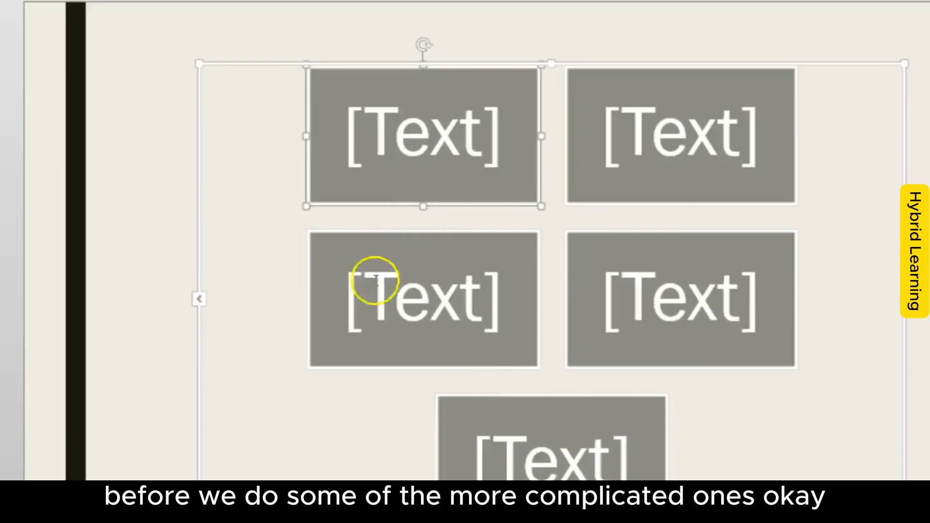
Step: Open the text pane for the Basic Block List SmartArt graphic on slide 11
click(265, 250)
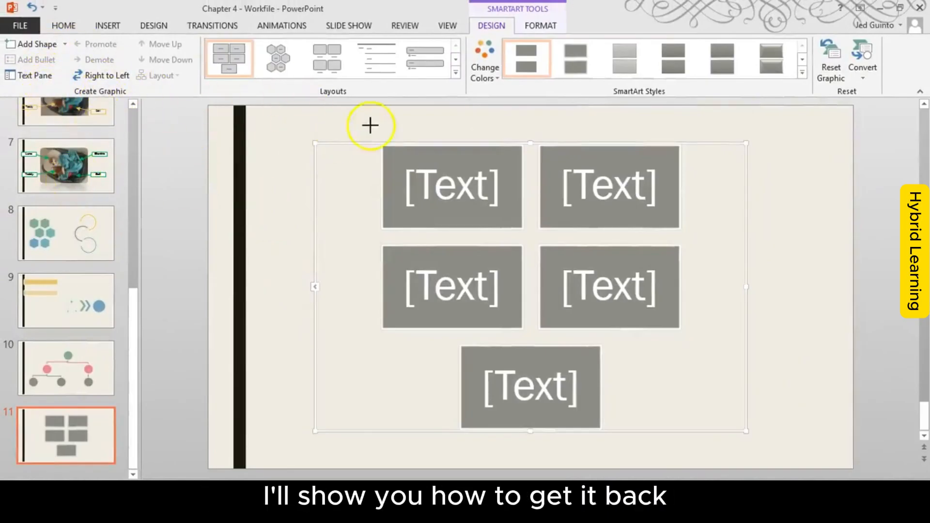
mouse_move(682, 161)
mouse_down()
mouse_move(651, 153)
mouse_move(492, 379)
mouse_move(588, 124)
mouse_up()
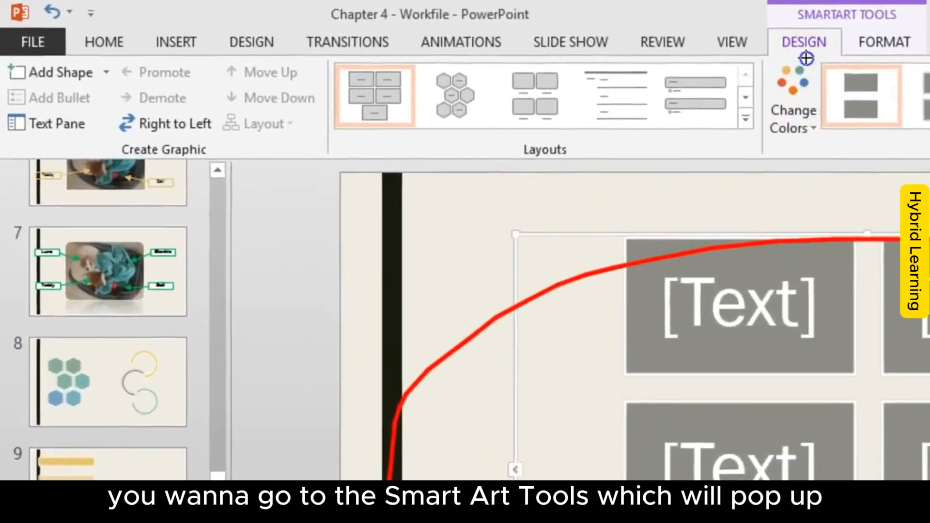
mouse_move(718, 16)
mouse_down()
mouse_move(827, 68)
mouse_move(767, 28)
mouse_up()
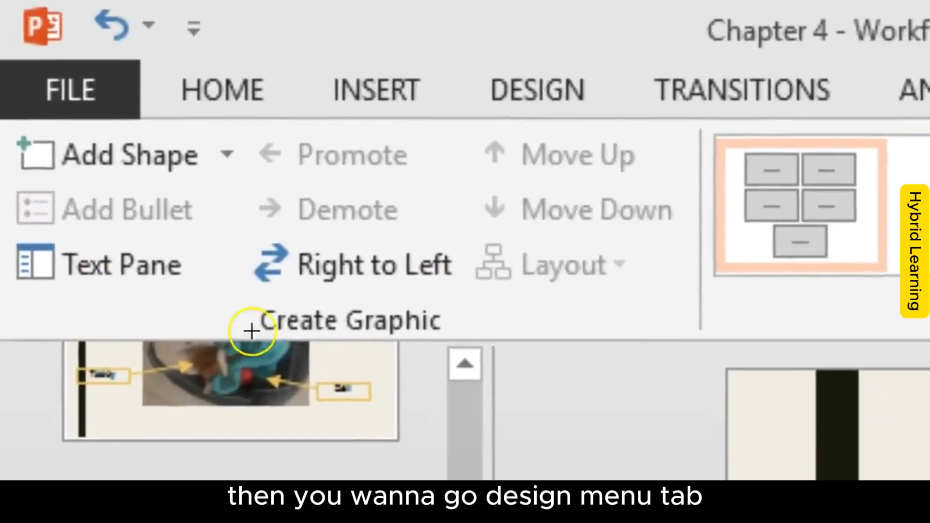
drag(120, 166, 200, 163)
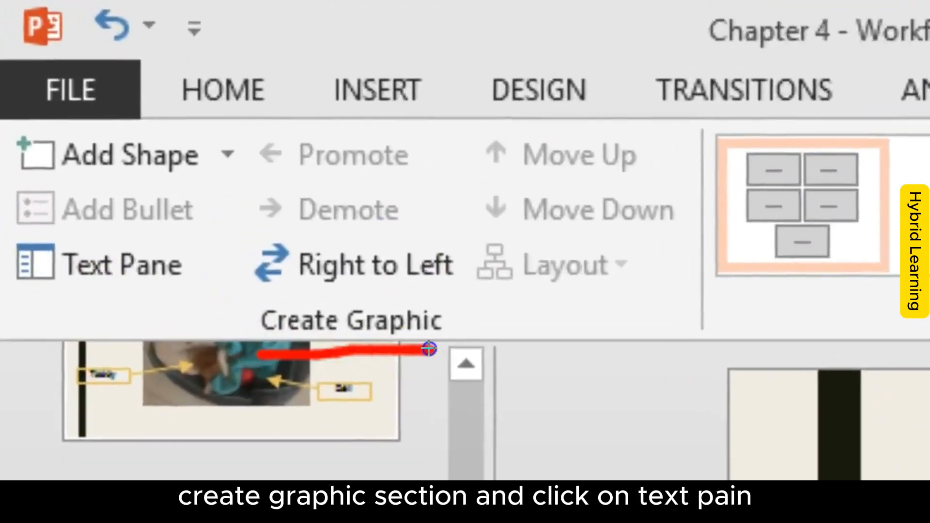
mouse_move(204, 285)
mouse_down()
mouse_move(104, 207)
mouse_move(179, 286)
mouse_move(210, 278)
mouse_up()
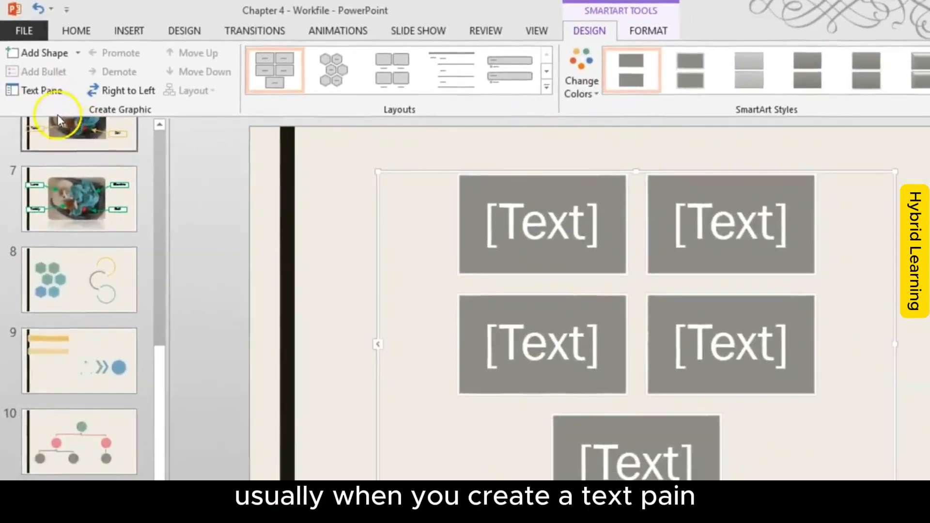
click(145, 261)
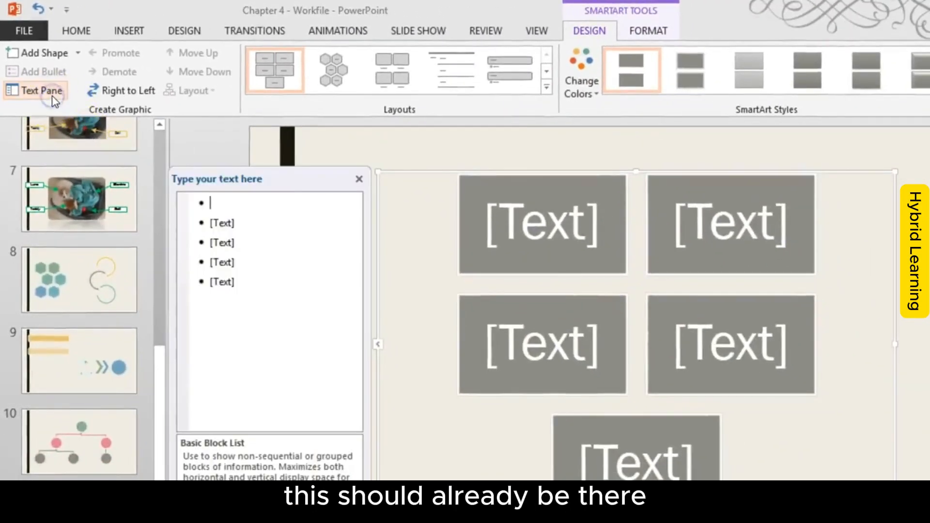
mouse_move(428, 217)
mouse_down()
mouse_move(390, 183)
mouse_move(301, 457)
mouse_move(357, 169)
mouse_up()
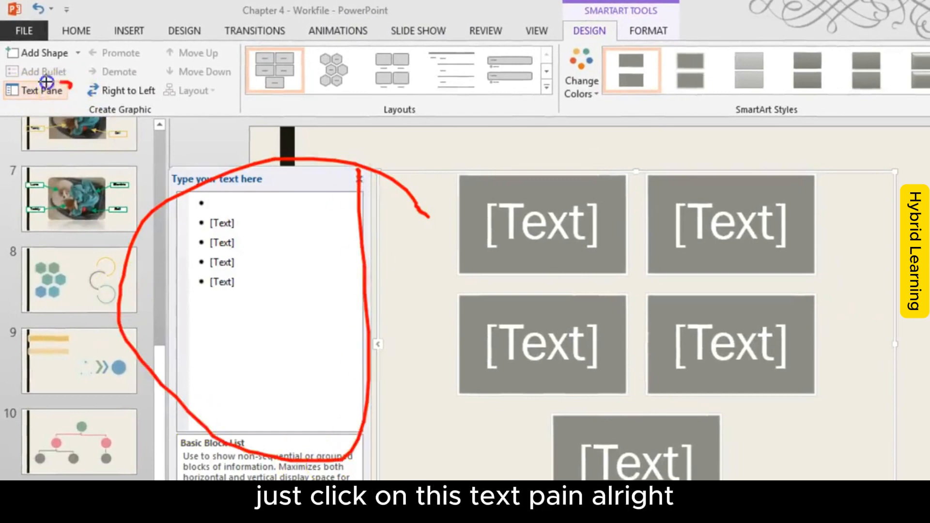
drag(41, 100, 50, 90)
key(Escape)
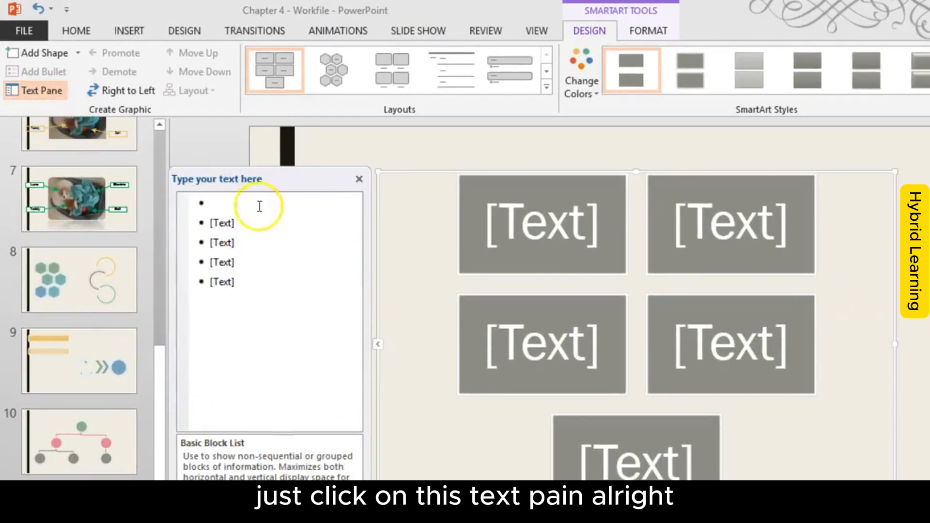
Step: Delete every text entry of the Basic Block List so that the graphic has no blocks left
click(241, 276)
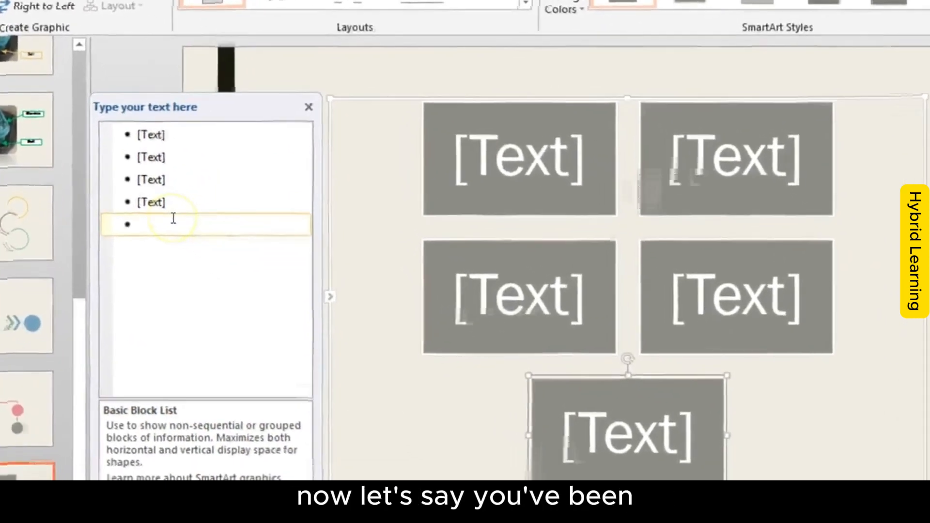
key(BackSpace)
key(BackSpace)
key(BackSpace)
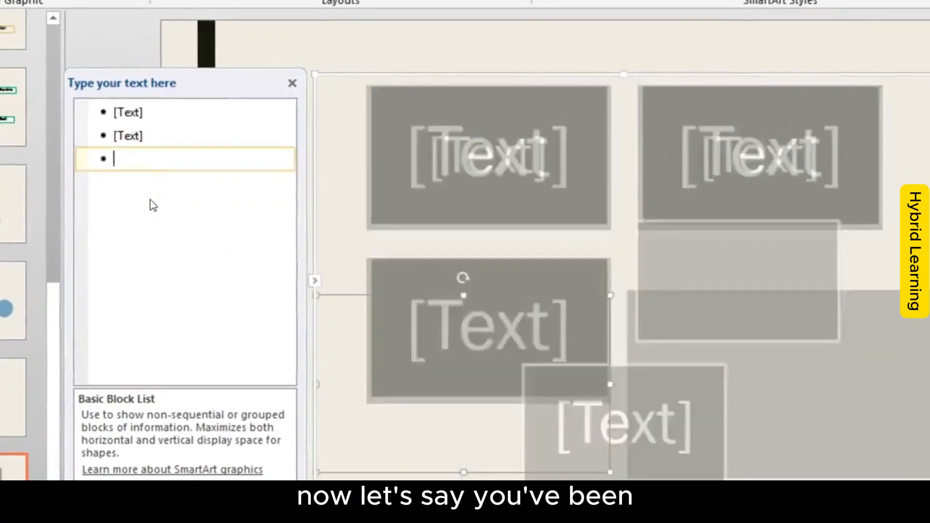
key(BackSpace)
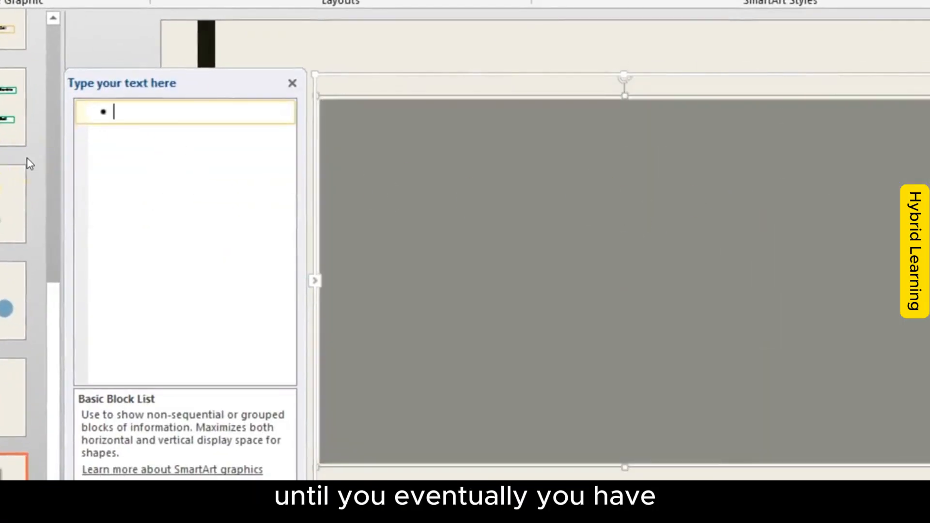
click(165, 110)
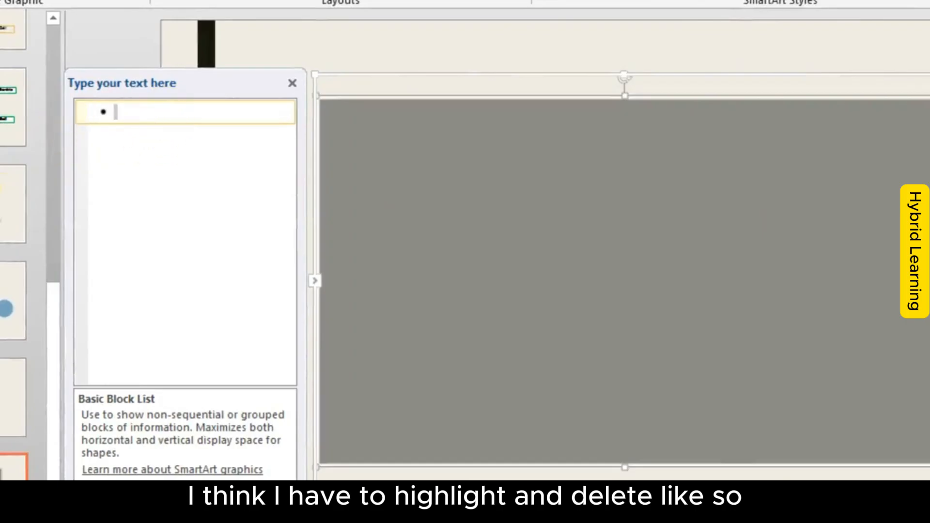
key(BackSpace)
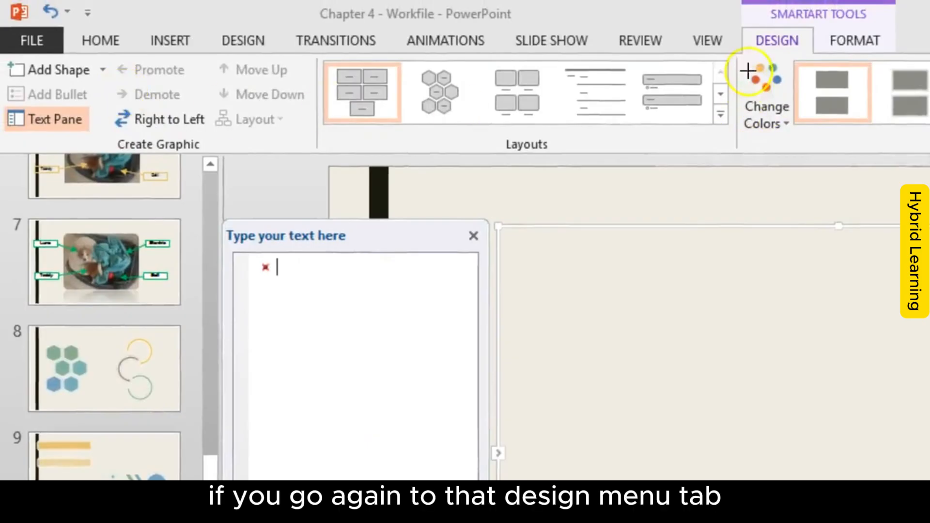
Step: Add a first block to the empty SmartArt graphic and label it "Luna Lovegood"
mouse_move(803, 14)
mouse_down()
mouse_move(751, 24)
mouse_move(840, 45)
mouse_up()
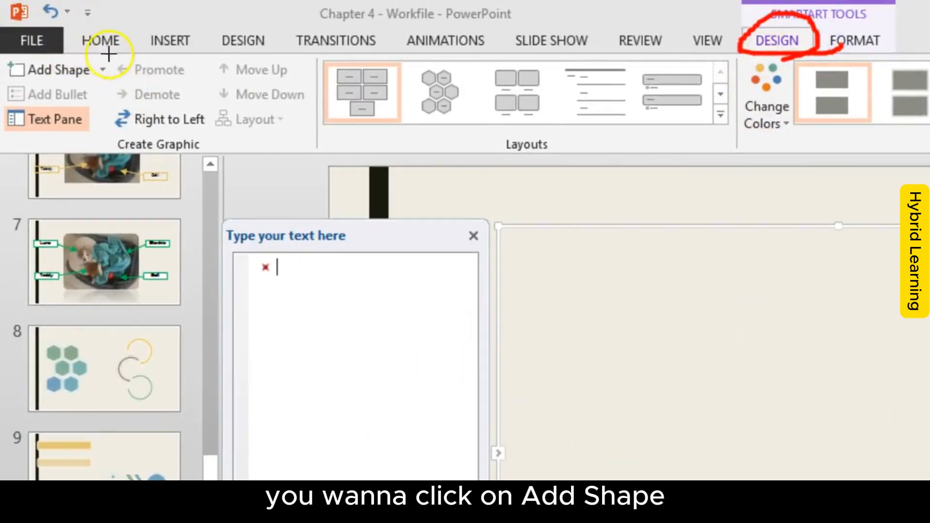
drag(30, 89, 121, 62)
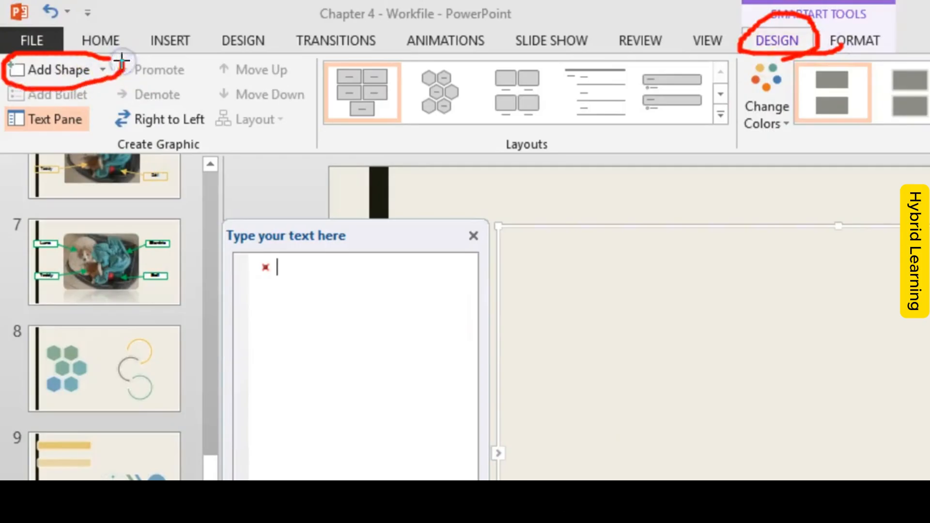
key(Escape)
click(59, 71)
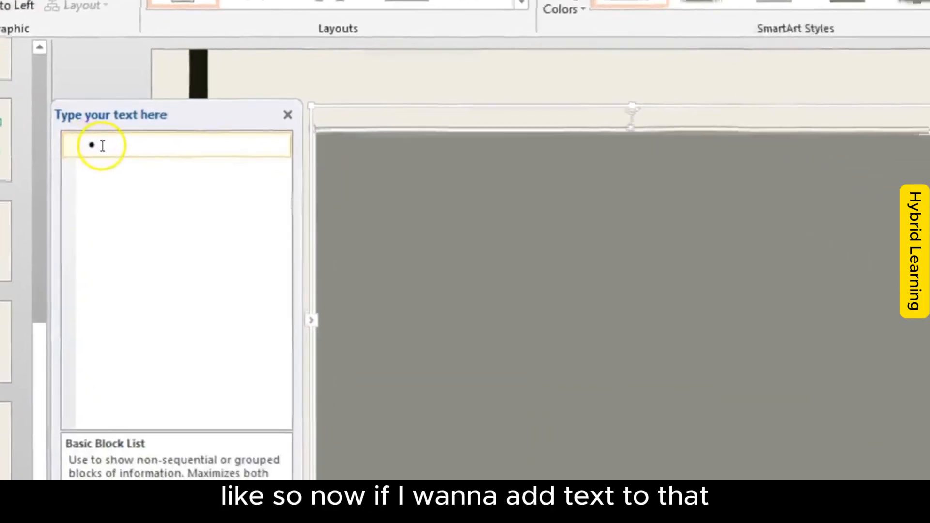
click(269, 260)
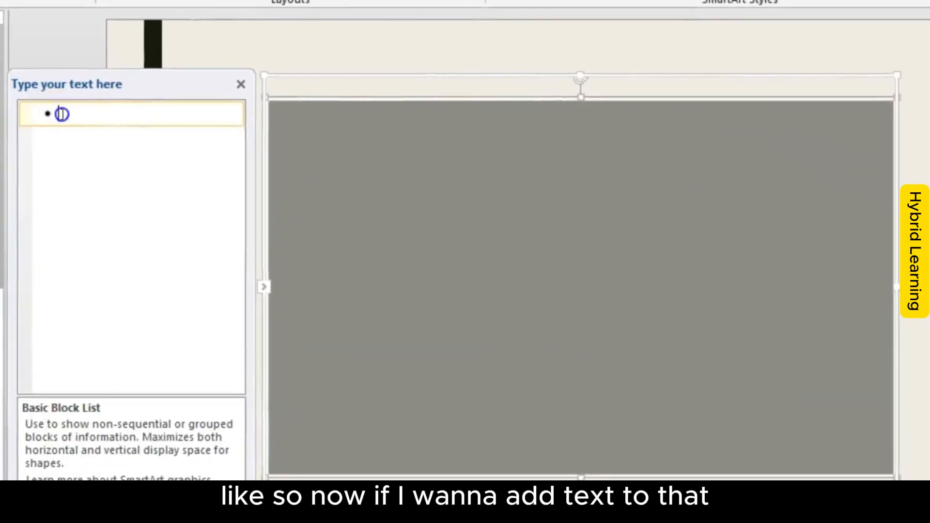
text(Luna LoveG)
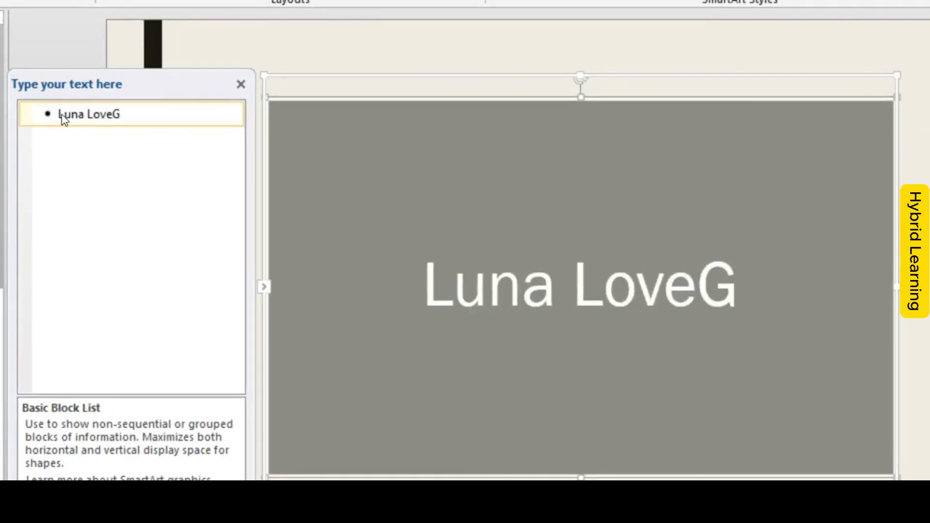
key(BackSpace)
text(good)
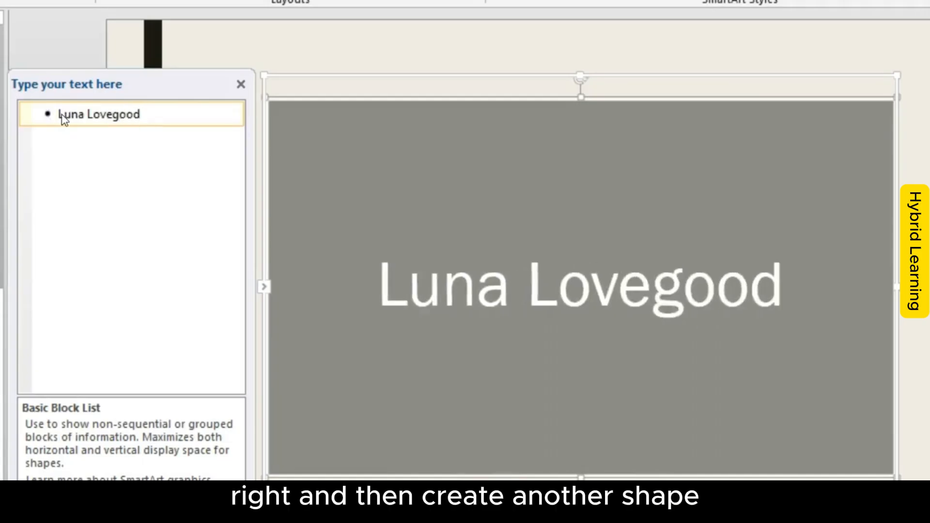
Step: Add three more blocks after the first one, labelled "Border Collie", "Dog" and "Dog"
key(Return)
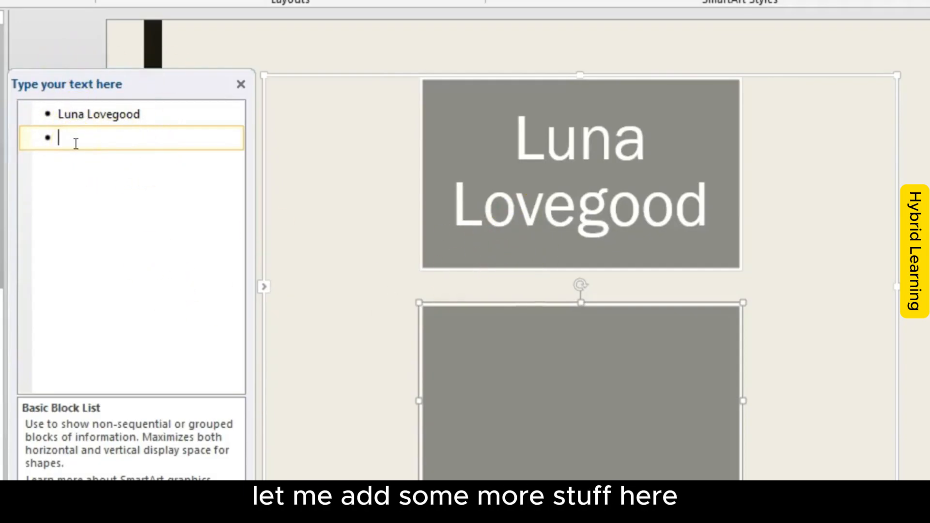
text(Border Co)
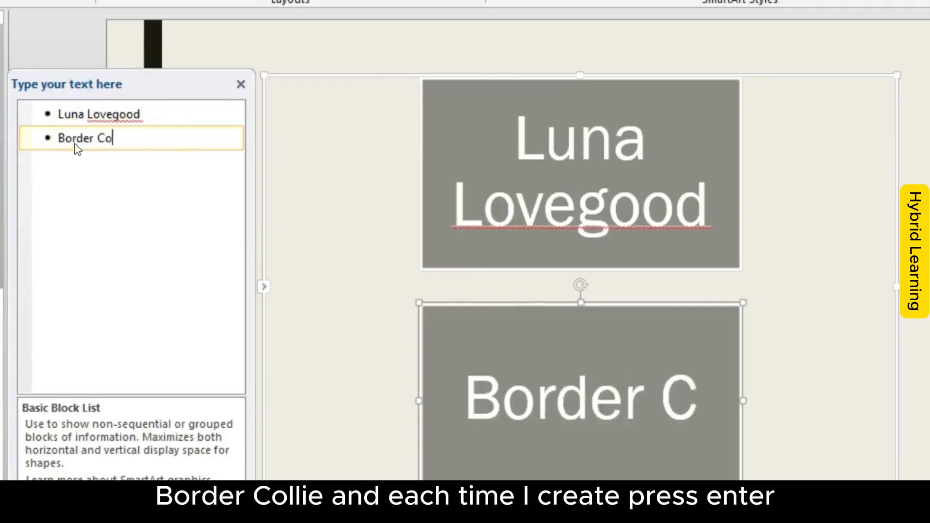
text(llie)
key(Return)
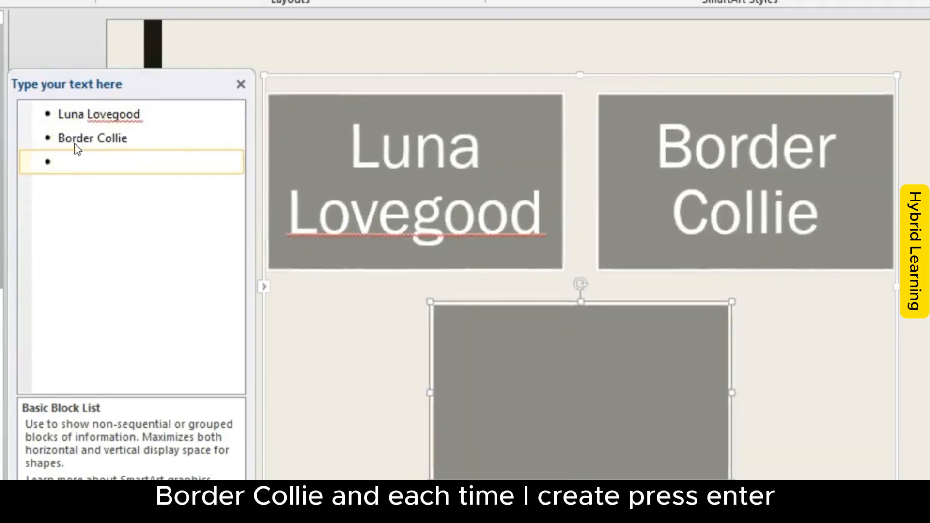
text(Dog)
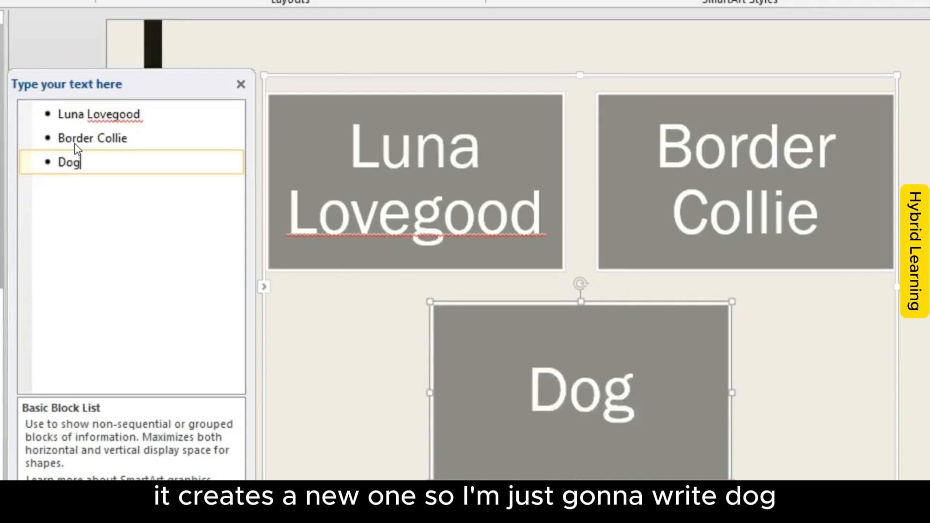
key(Return)
text(Dog)
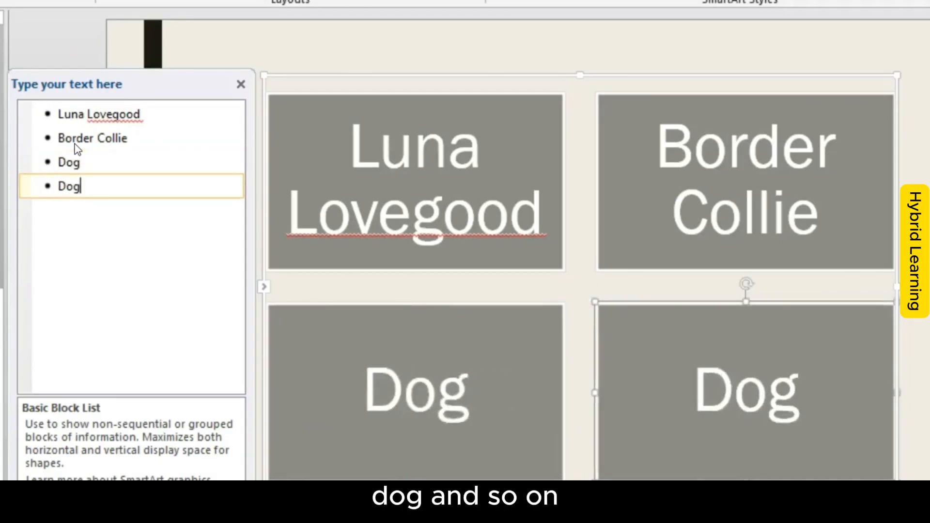
Step: Insert an empty entry below "Luna Lovegood" and demote it to a sub-bullet of that block
drag(311, 241, 357, 249)
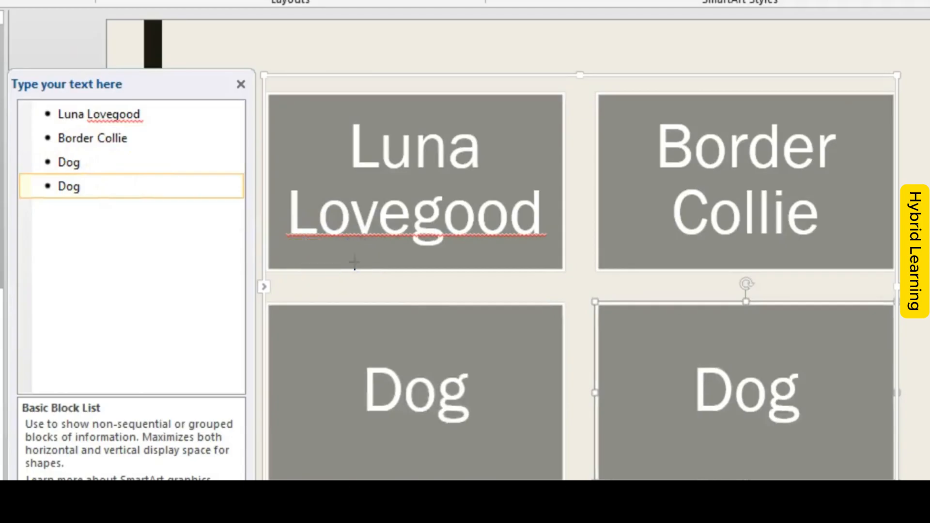
click(171, 115)
key(Return)
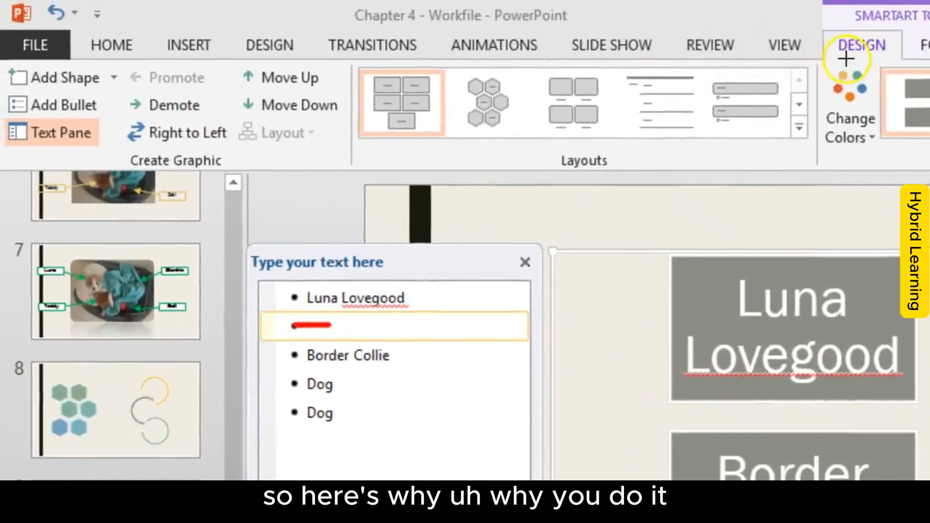
drag(842, 64, 919, 69)
drag(107, 178, 213, 178)
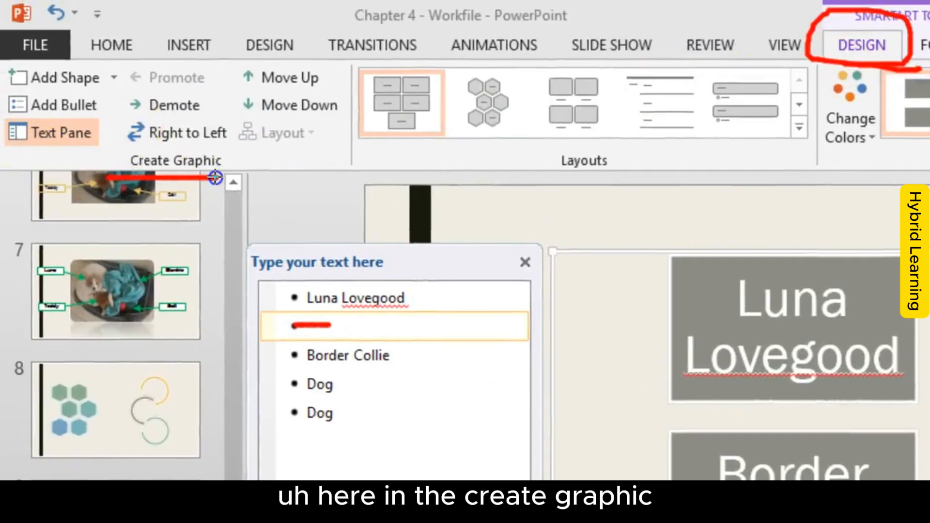
mouse_move(222, 94)
mouse_down()
mouse_move(110, 102)
mouse_move(217, 104)
mouse_up()
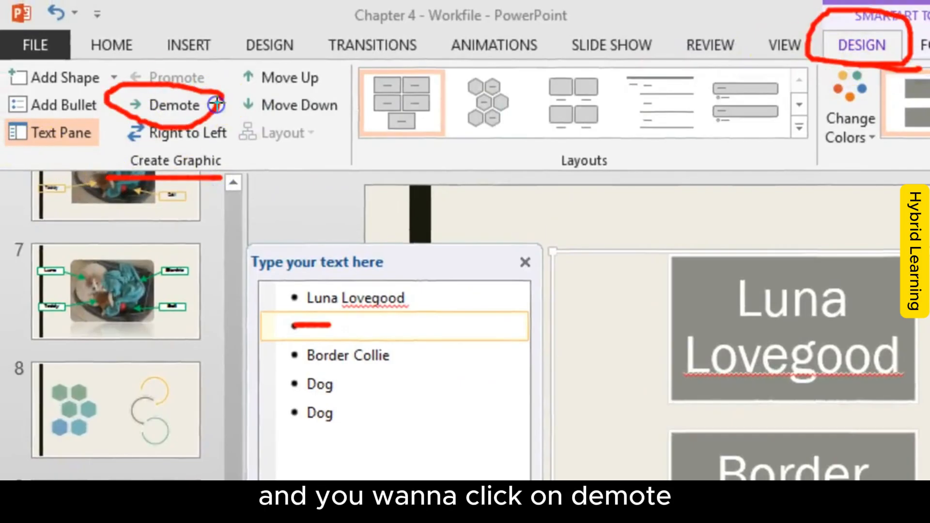
key(Escape)
click(171, 108)
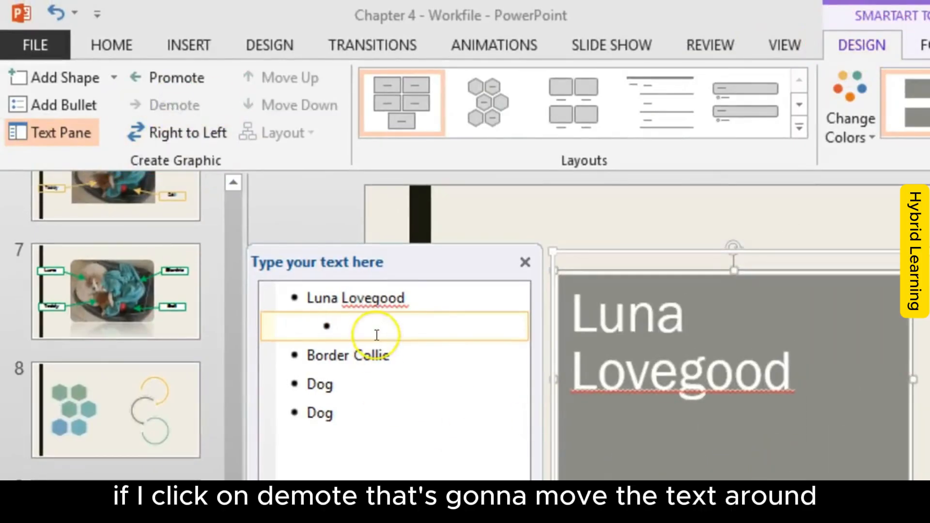
Step: Enter the sub-bullets "Border Collie" and "15 weeks old" under "Luna Lovegood"
text(BOrder )
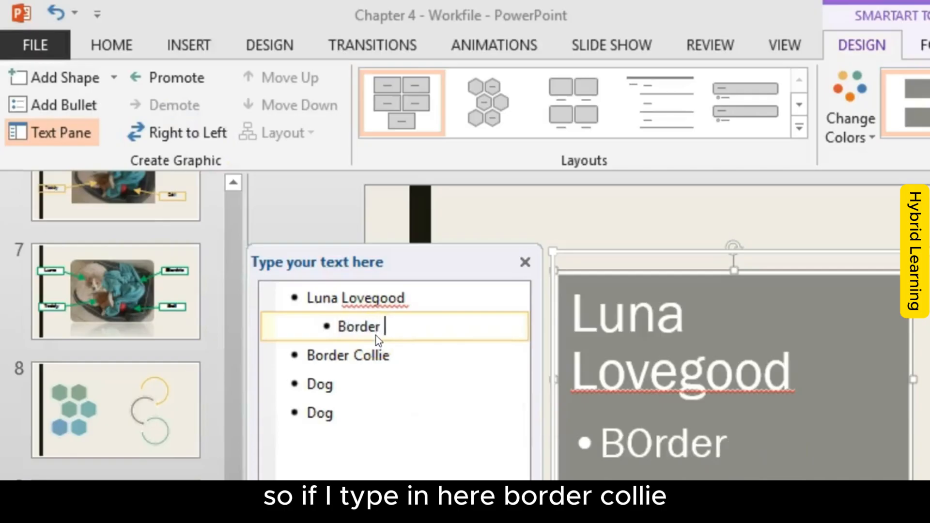
text(Collie)
key(Return)
text(15 wEEK)
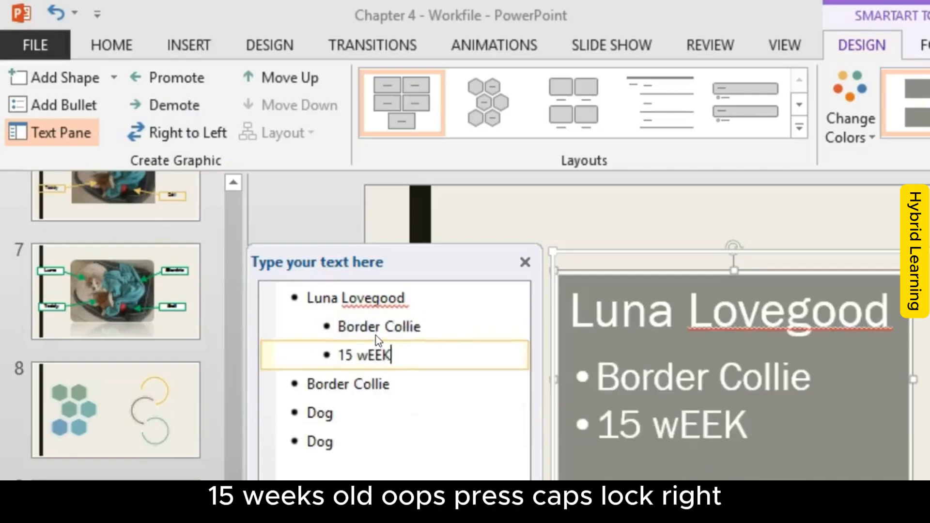
key(BackSpace)
key(BackSpace)
key(BackSpace)
text(weeks old)
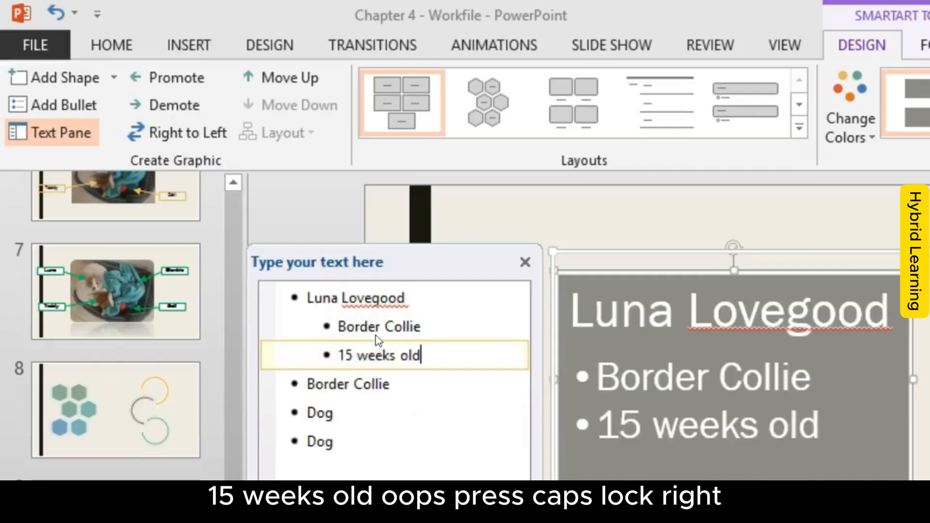
Step: Try a third-level bullet "Arfasdf" below "15 weeks old", clear its text and turn it into an empty top-level entry
key(Return)
key(Tab)
text(arfasdf)
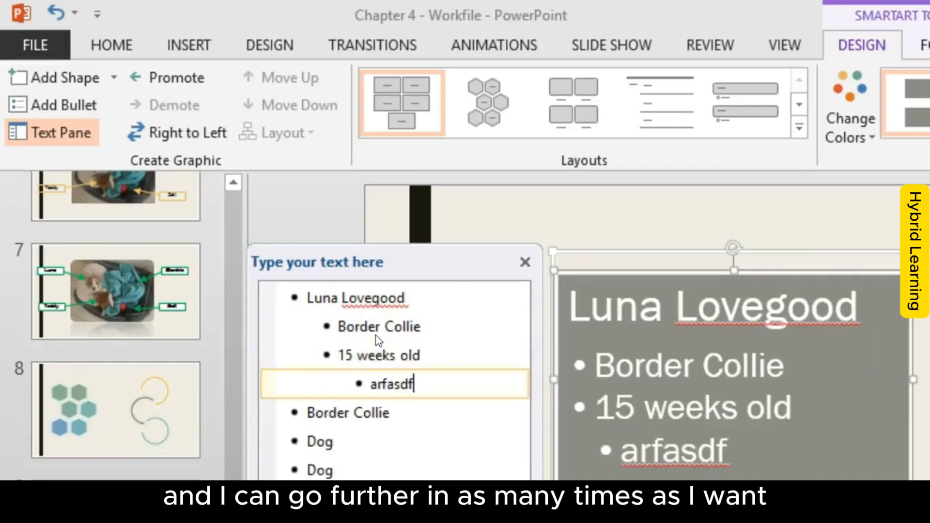
key(Return)
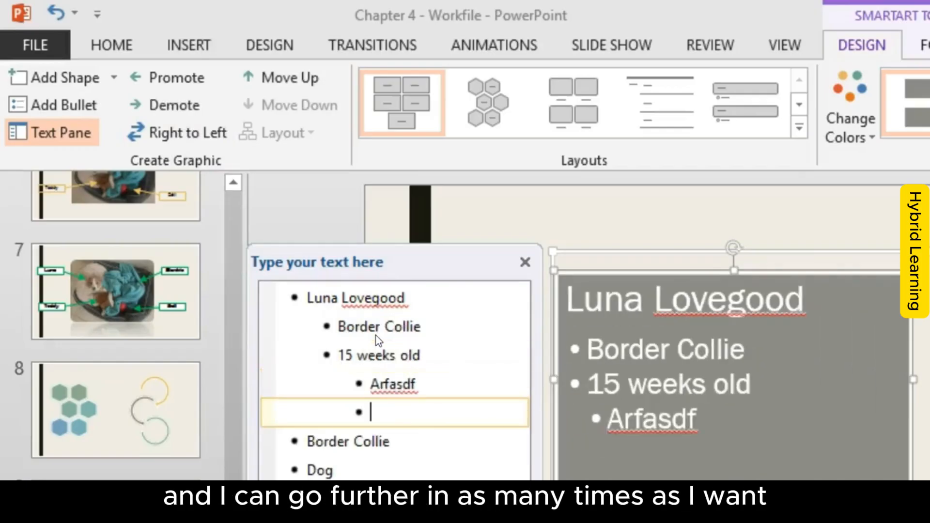
key(BackSpace)
key(BackSpace)
key(BackSpace)
key(BackSpace)
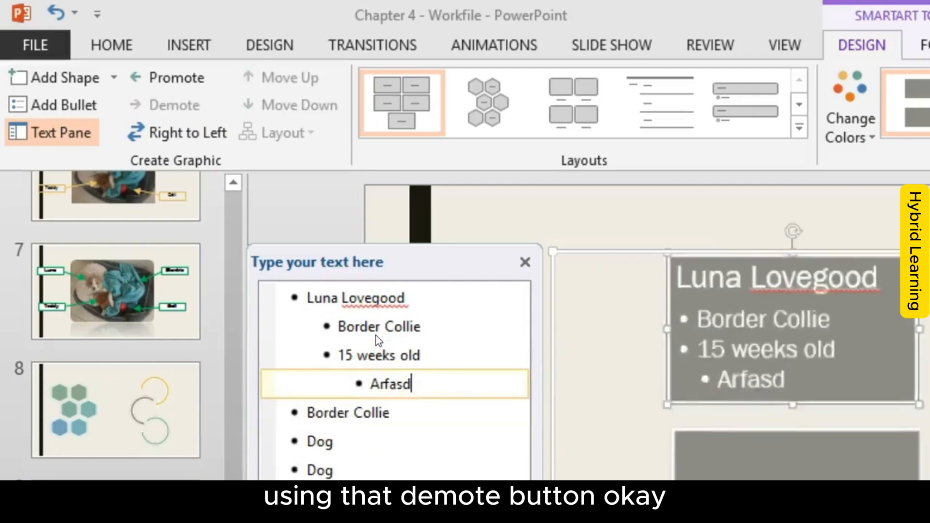
key(BackSpace)
key(BackSpace)
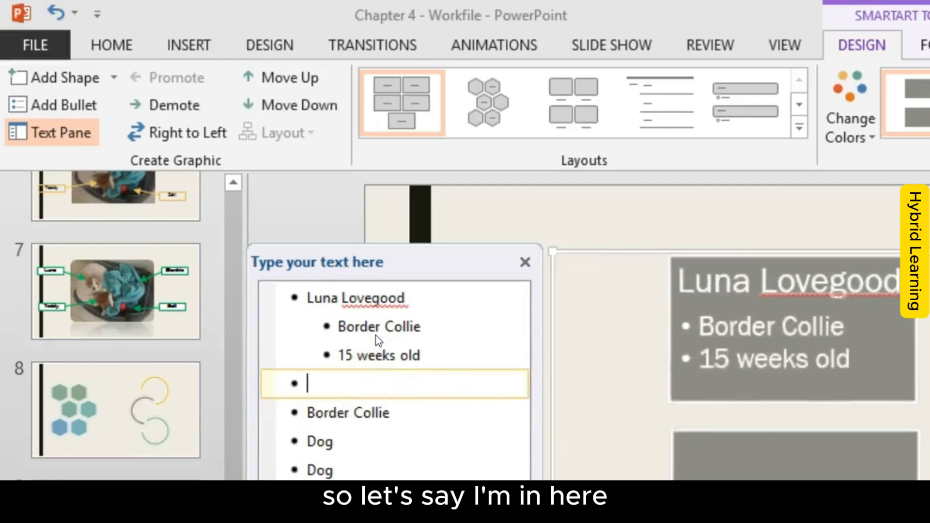
Step: Promote the empty sub-bullet below "15 weeks old" to a top-level entry so it forms its own block
mouse_move(428, 380)
mouse_down()
mouse_move(413, 357)
mouse_move(329, 396)
mouse_move(401, 395)
mouse_up()
mouse_move(603, 453)
mouse_down()
mouse_move(705, 453)
mouse_move(624, 453)
mouse_up()
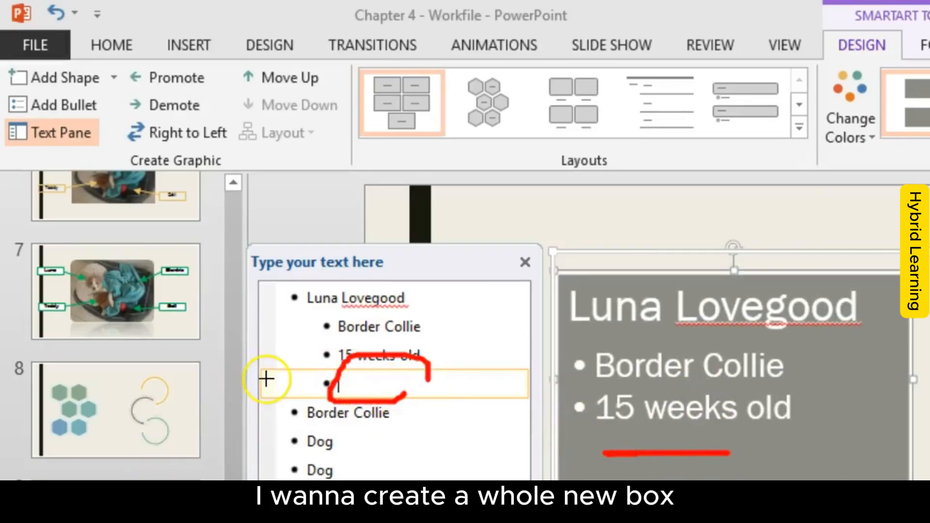
key(Escape)
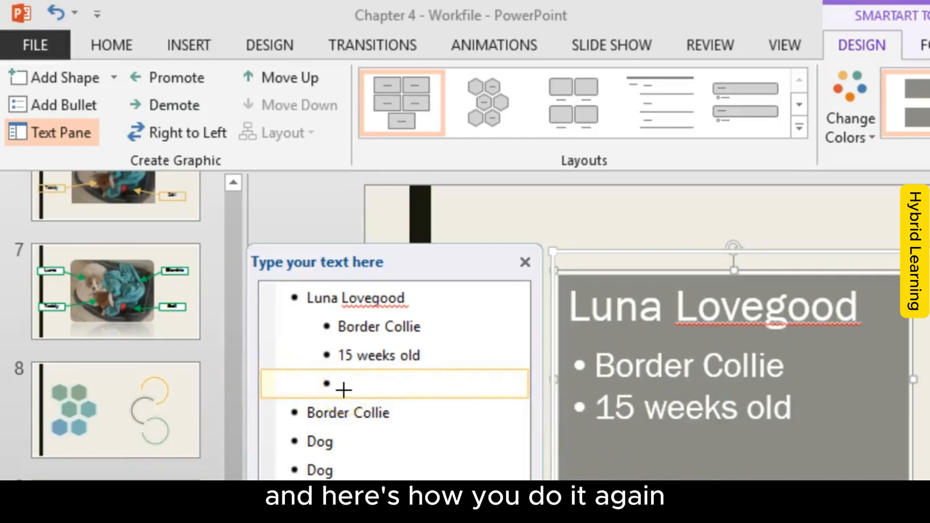
mouse_move(903, 56)
mouse_down()
mouse_move(861, 60)
mouse_move(903, 58)
mouse_up()
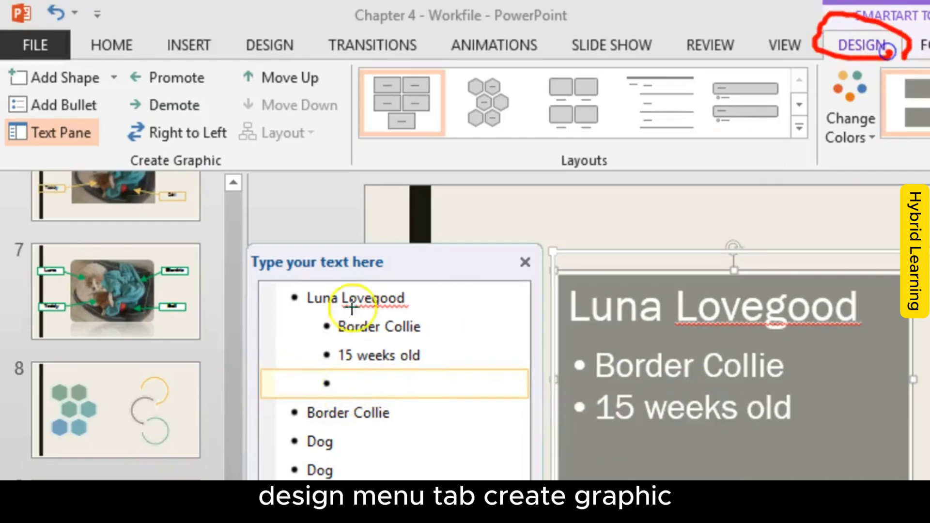
drag(129, 180, 316, 170)
mouse_move(212, 85)
mouse_down()
mouse_move(137, 57)
mouse_move(166, 94)
mouse_up()
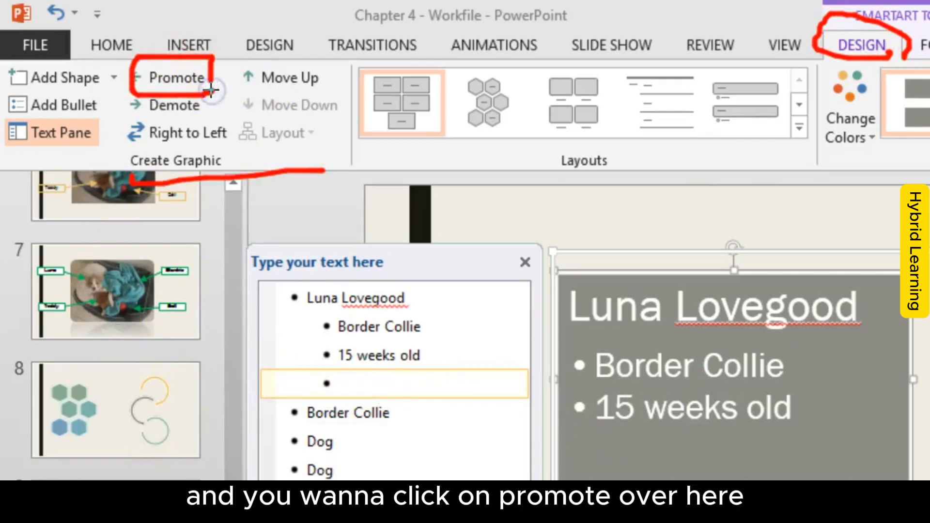
click(178, 77)
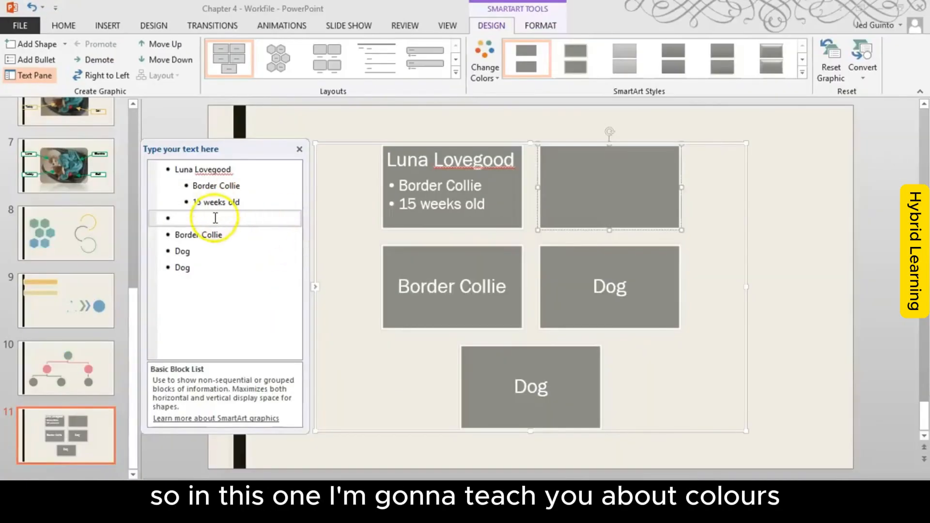
Step: Delete the empty top-level entry between "15 weeks old" and "Border Collie", and place the cursor in the last "Dog" entry
click(257, 262)
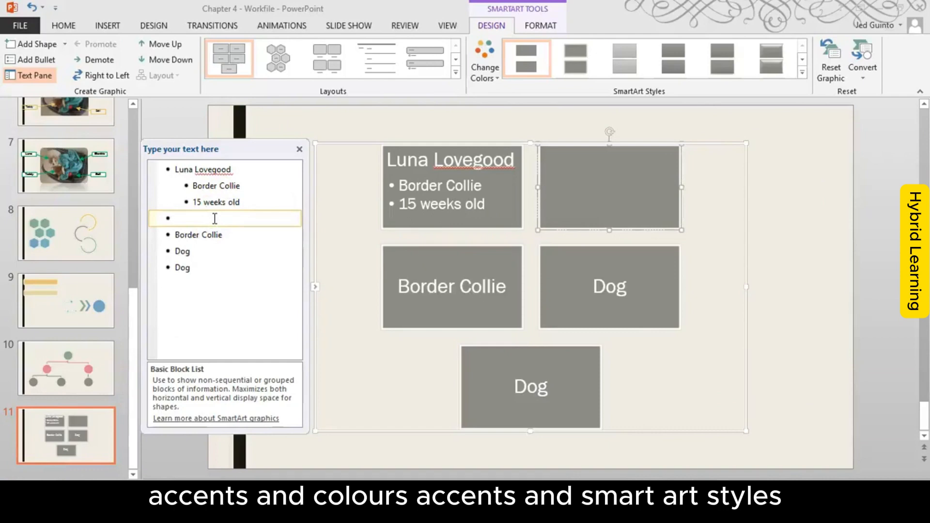
key(BackSpace)
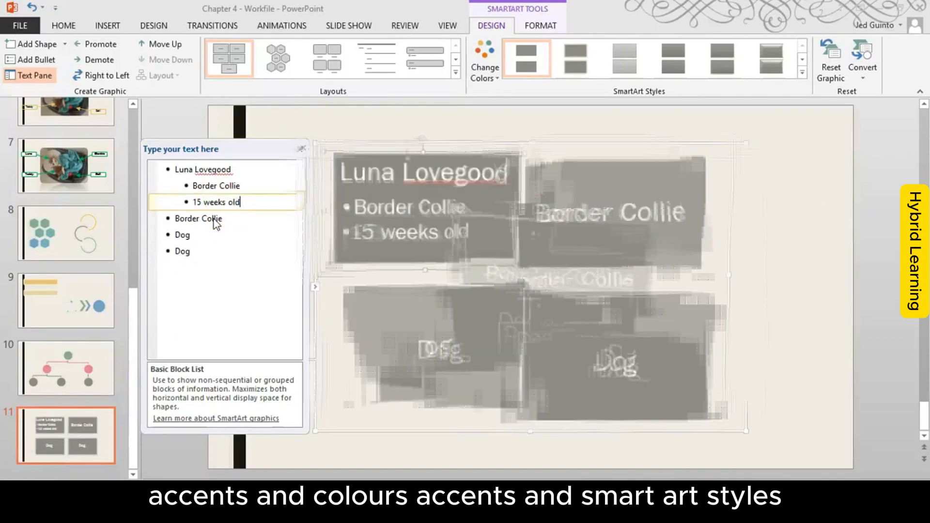
click(208, 254)
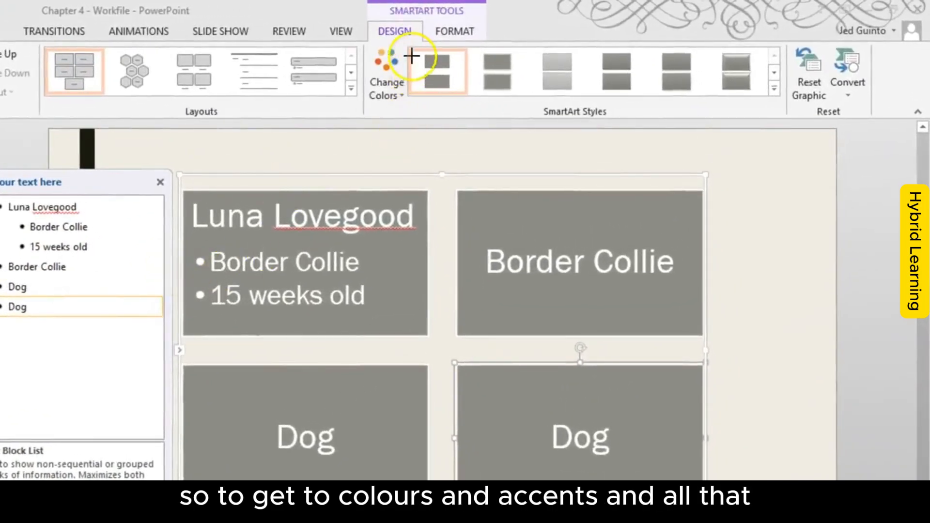
Step: Recolor the SmartArt block list with the Gradient Loop - Accent 5 color variation
mouse_move(390, 59)
mouse_down()
mouse_move(456, 34)
mouse_move(369, 48)
mouse_up()
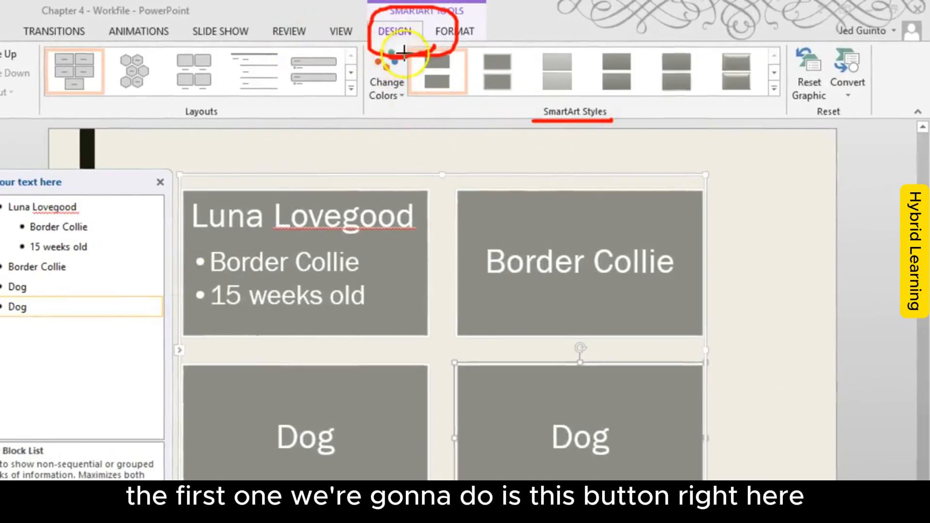
drag(373, 40, 417, 84)
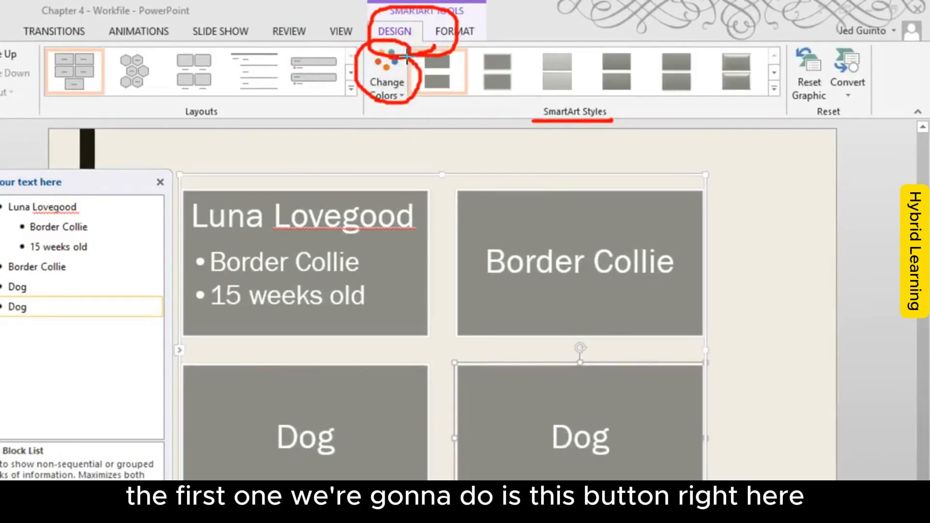
key(Escape)
click(389, 83)
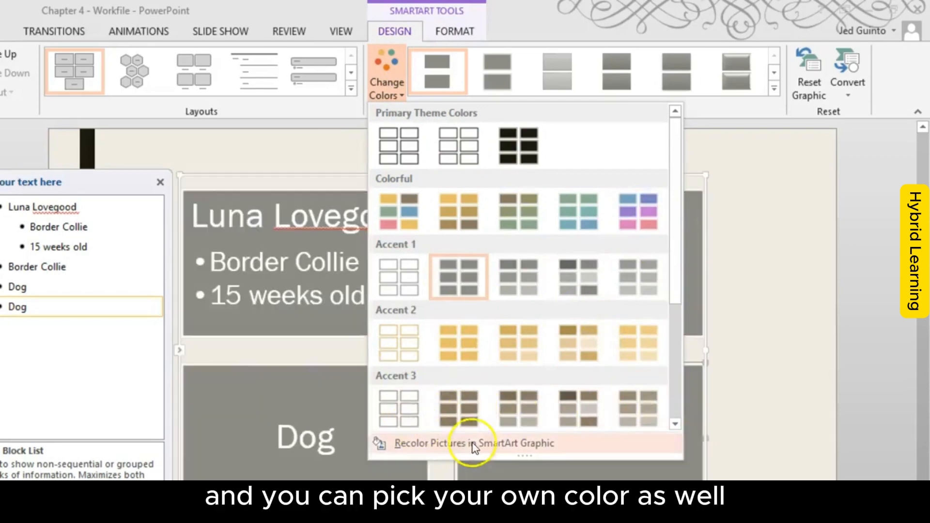
drag(676, 212, 676, 344)
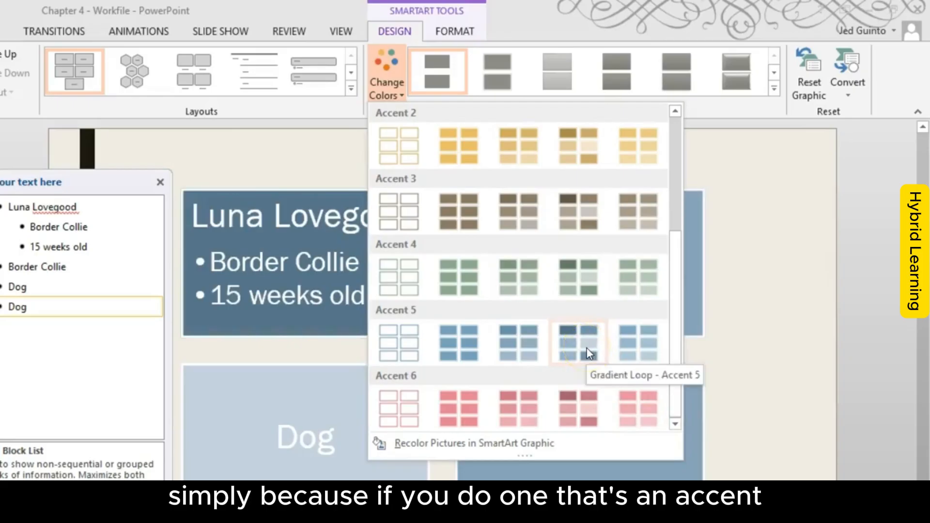
click(586, 348)
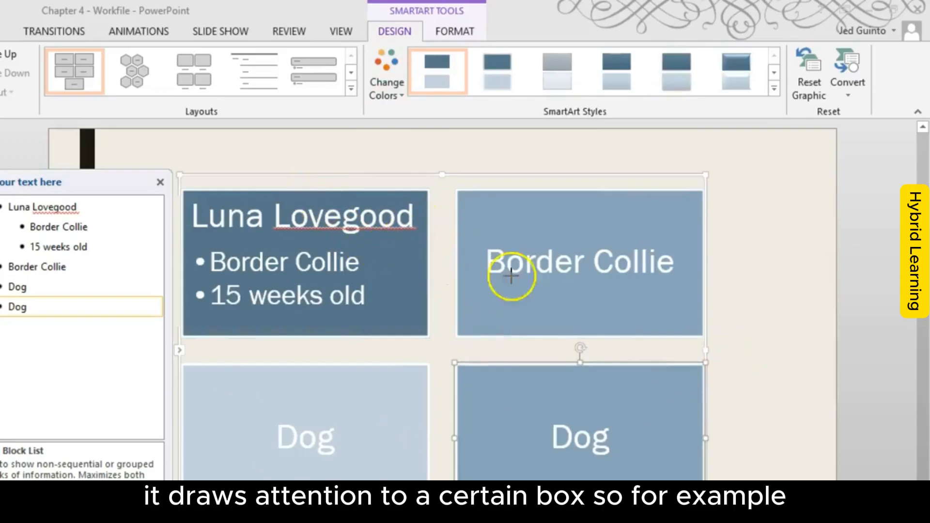
mouse_move(415, 208)
mouse_down()
mouse_move(203, 224)
mouse_move(436, 193)
mouse_up()
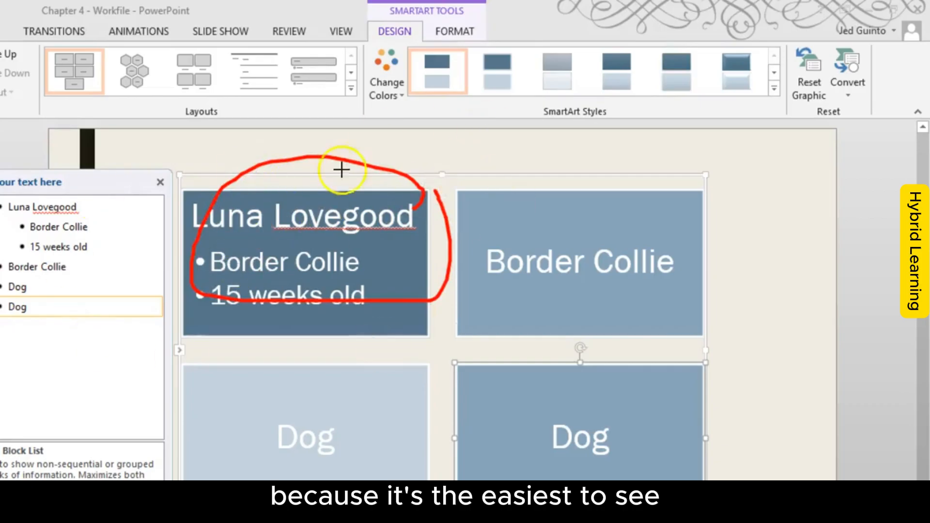
key(Escape)
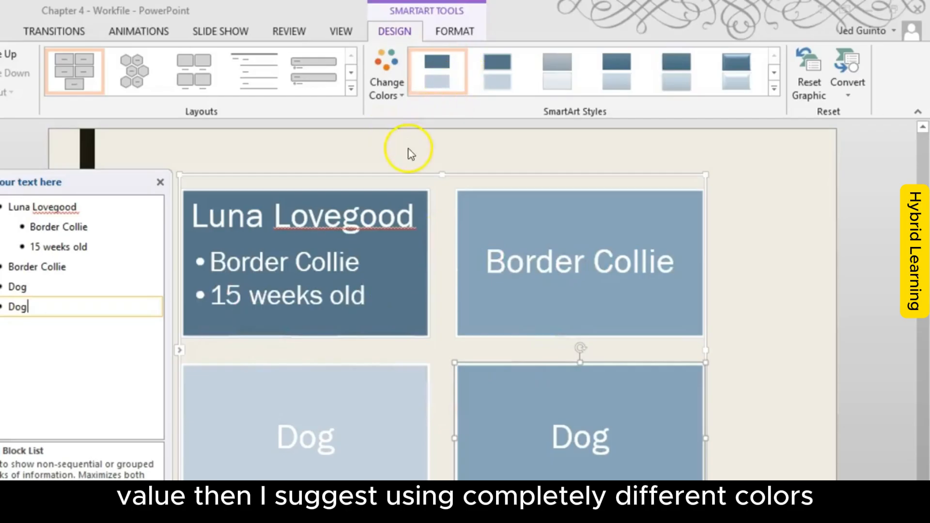
Step: Recolor the SmartArt with the first Colorful variation, giving each block a different color, and reselect the graphic after viewing it deselected
click(386, 90)
click(675, 213)
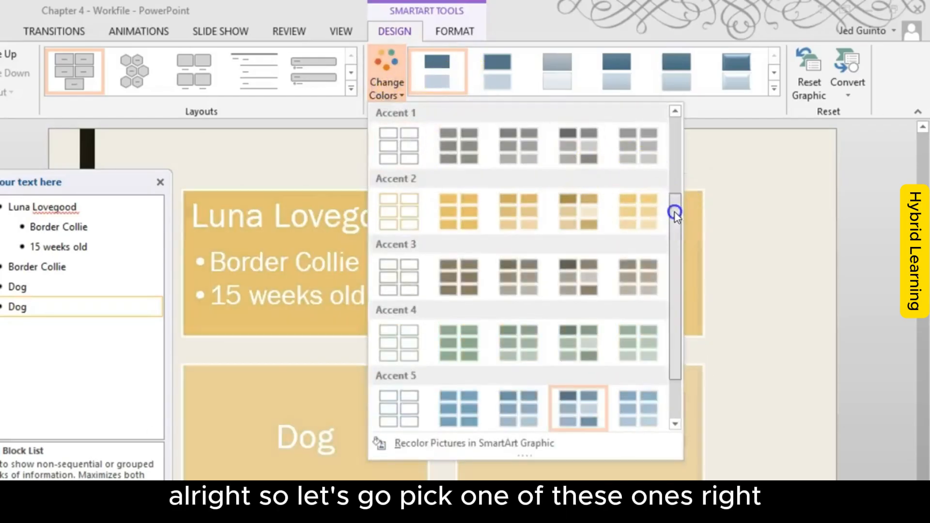
drag(674, 214, 676, 140)
click(407, 207)
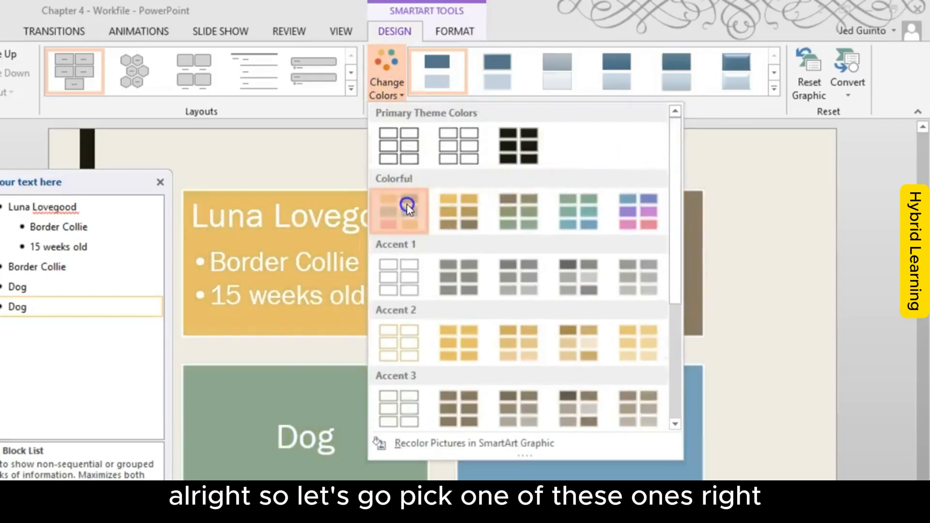
click(795, 265)
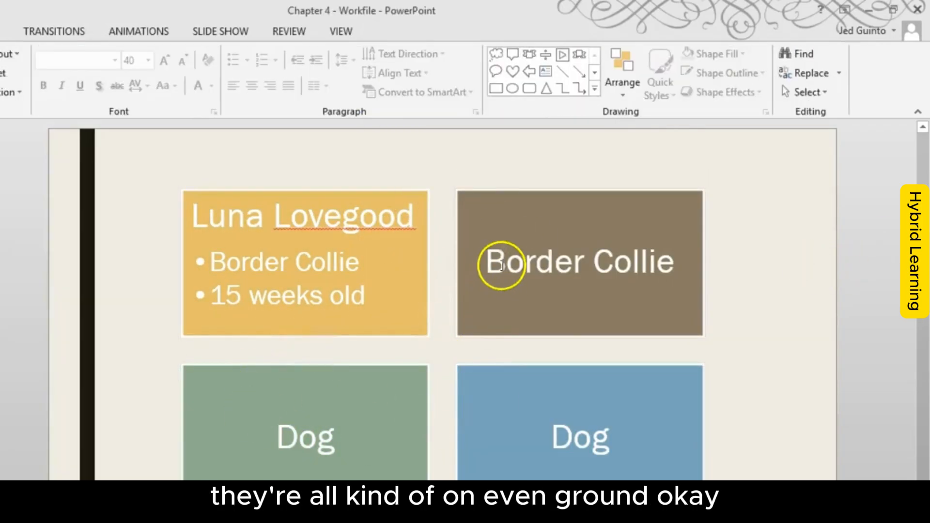
click(438, 277)
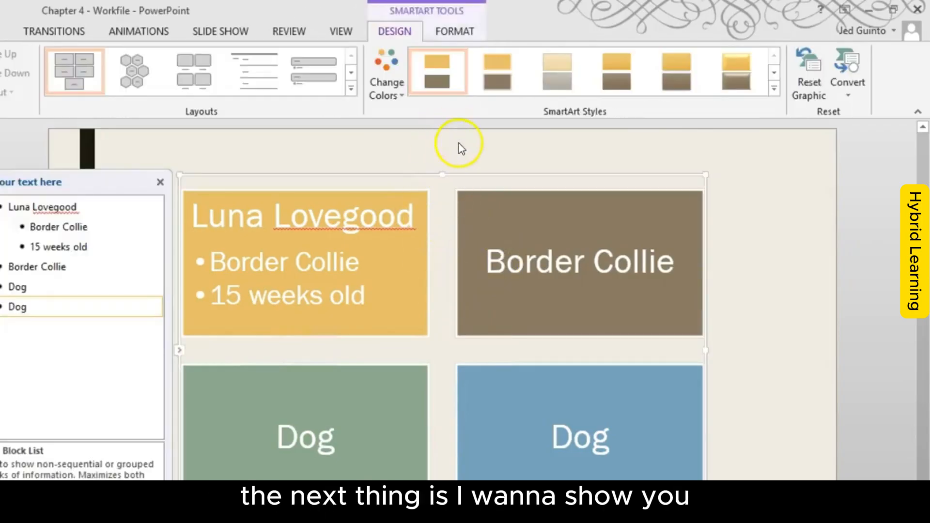
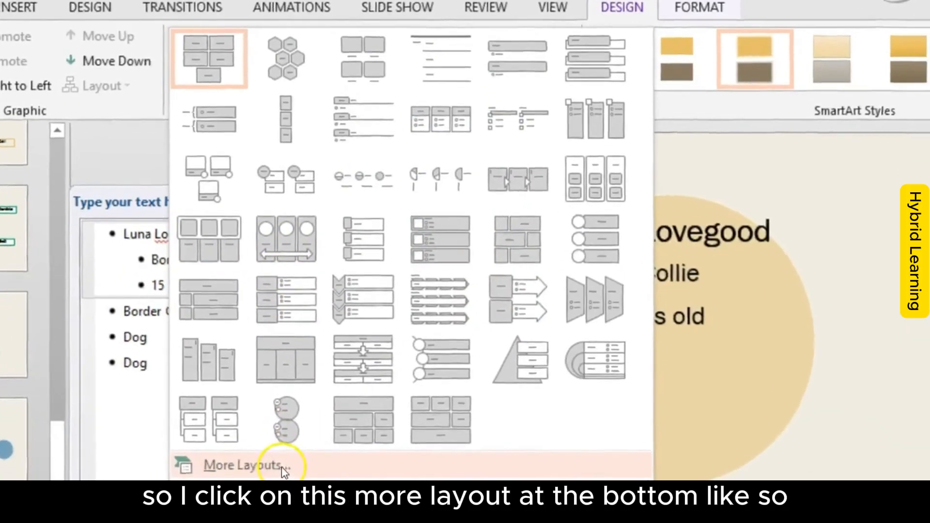
Step: Open the full SmartArt layout collection and preview List layouts such as Alternating Hexagons, Picture Caption List, Vertical Bracket List and Vertical Chevron List
click(292, 477)
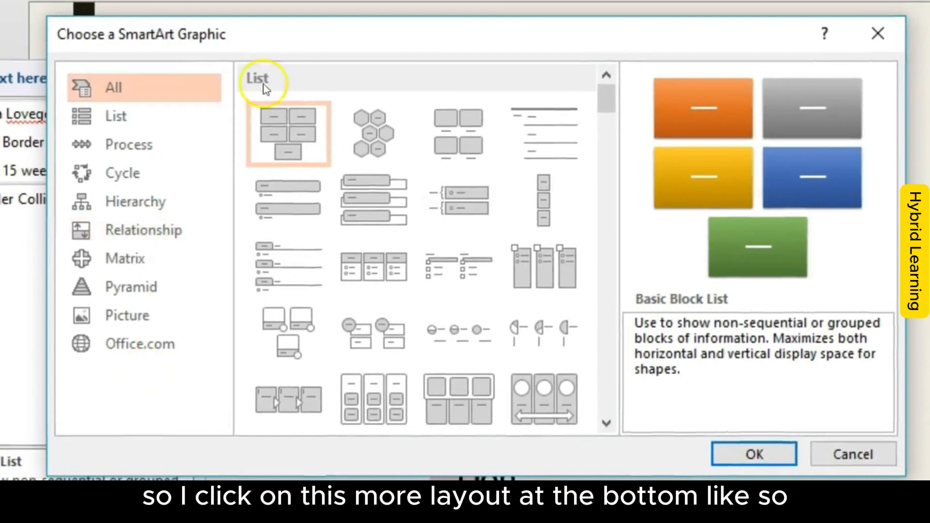
click(107, 124)
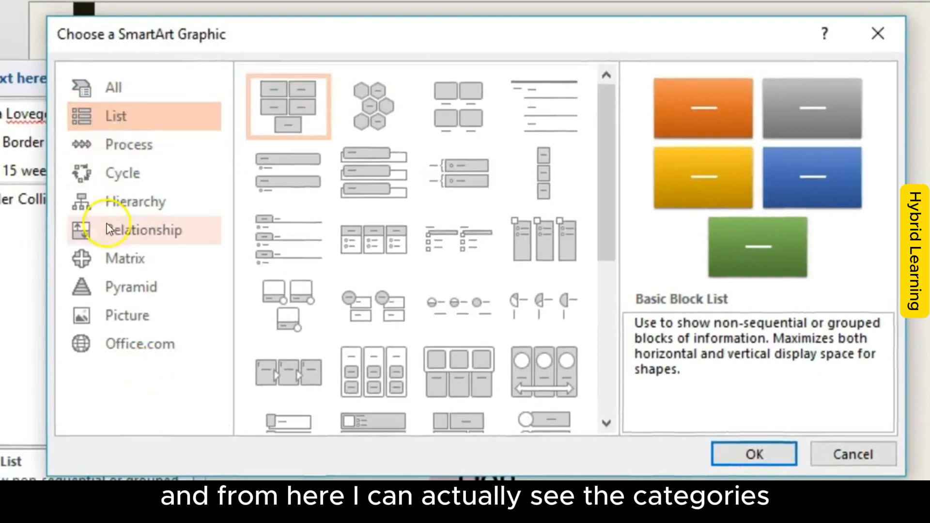
click(377, 100)
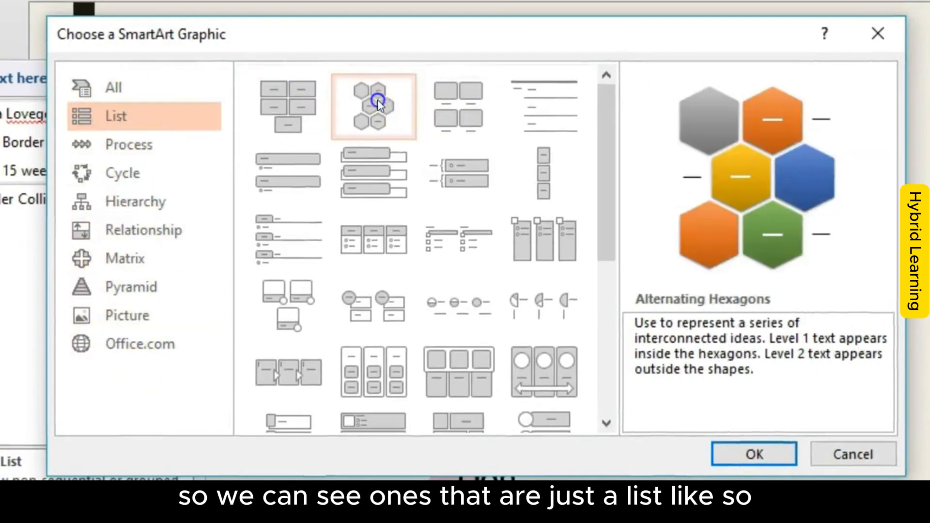
click(459, 101)
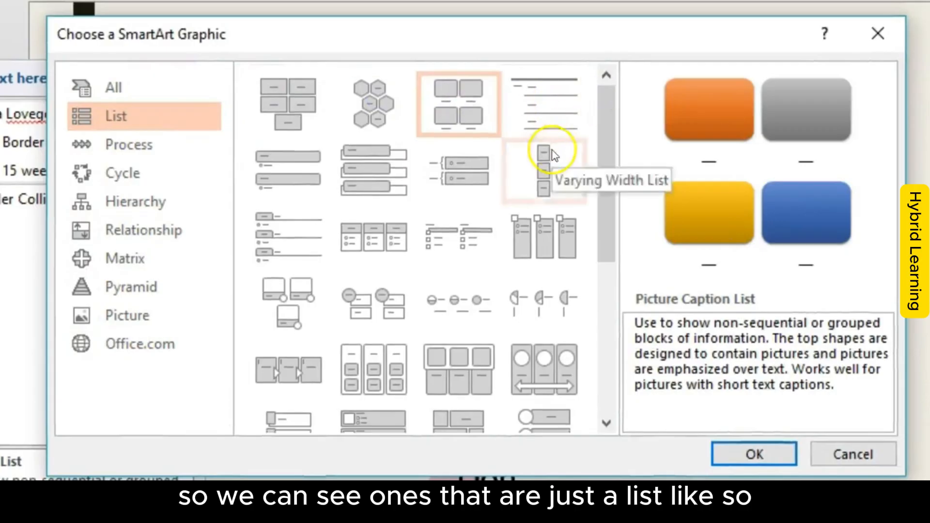
click(453, 167)
drag(600, 161, 600, 257)
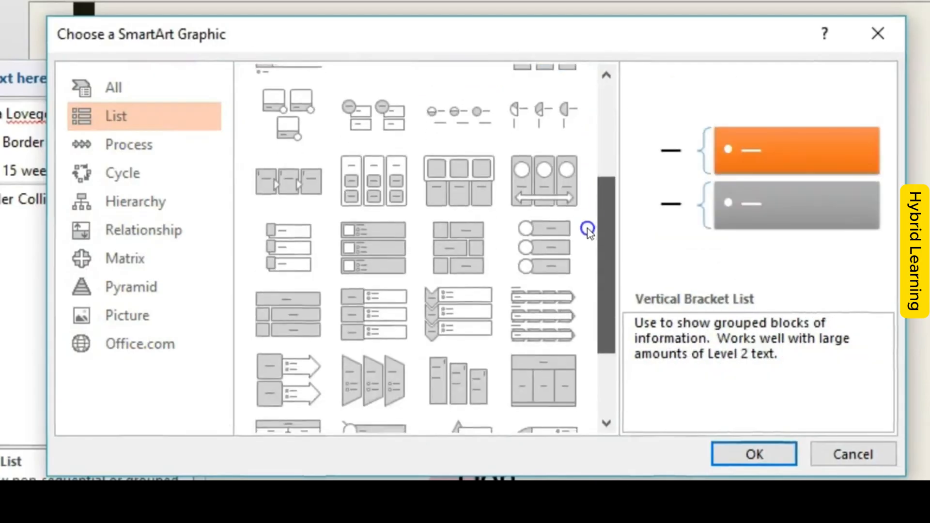
click(529, 240)
click(467, 243)
click(442, 298)
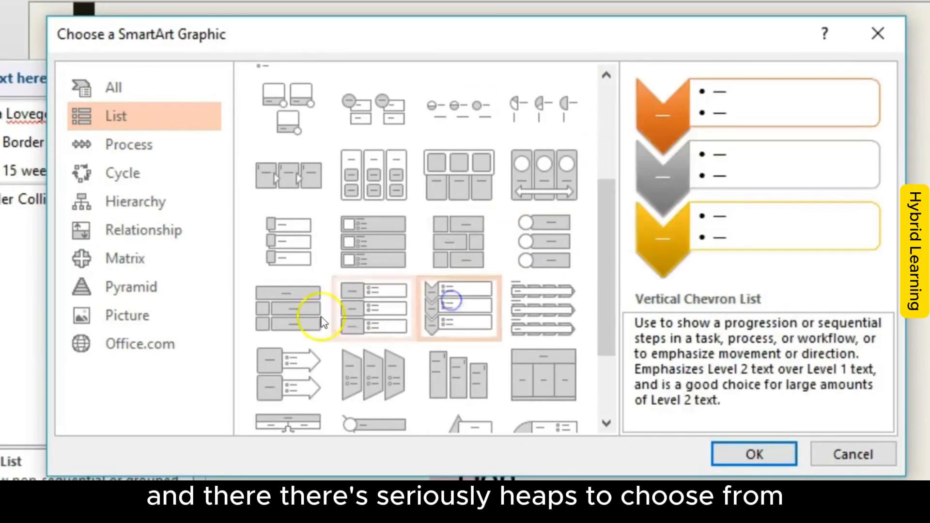
Step: Preview further List layouts, including Vertical Block List, Descending Block List, Trapezoid List and Target List
click(307, 315)
click(359, 316)
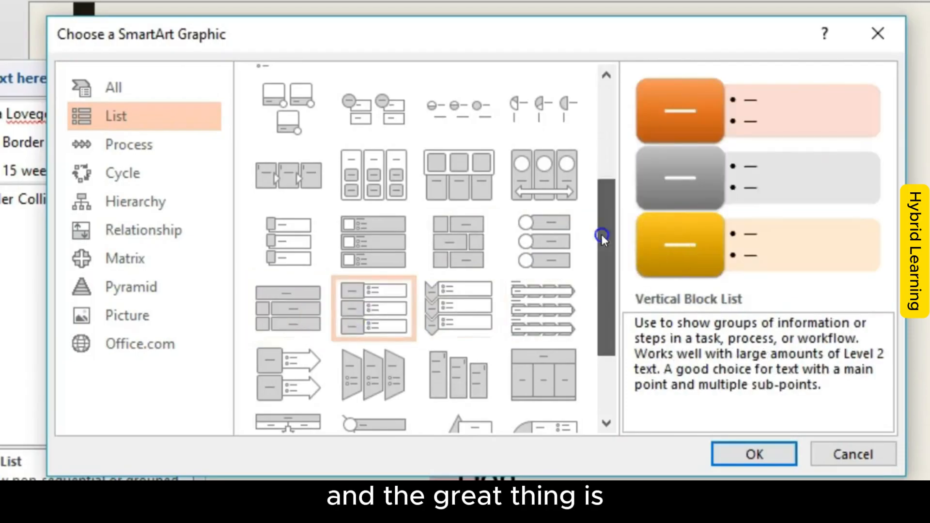
drag(601, 234, 608, 295)
click(553, 275)
click(458, 267)
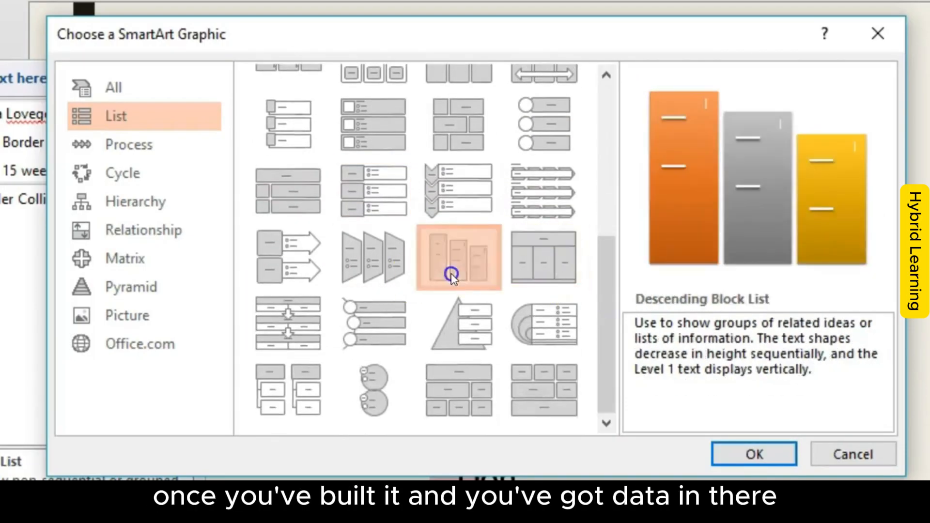
click(347, 268)
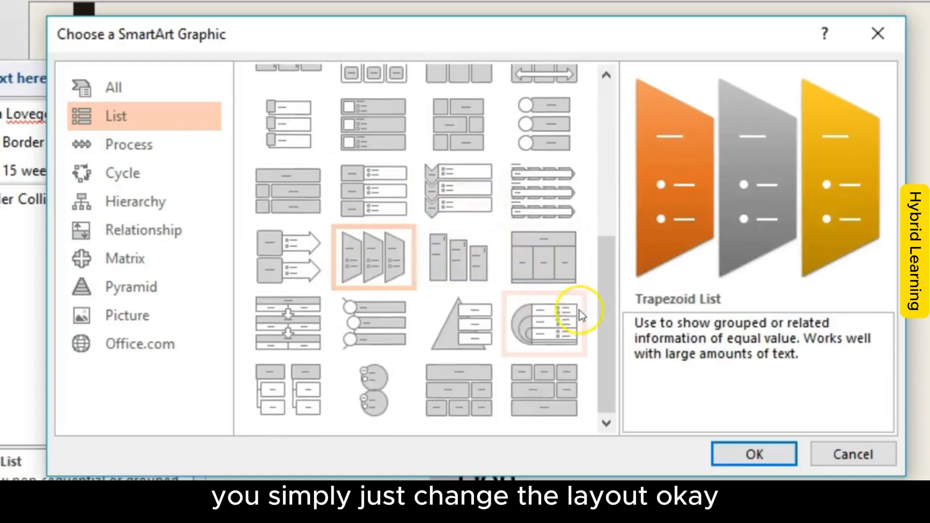
click(565, 324)
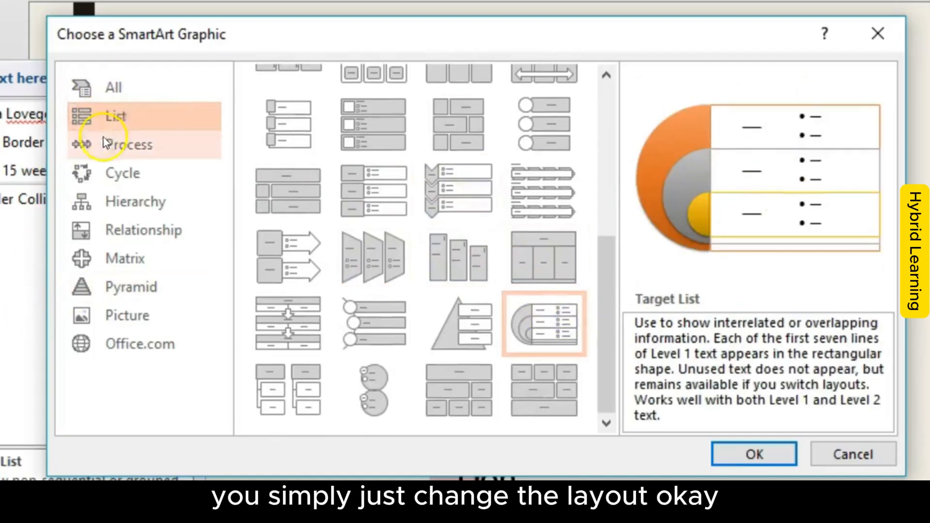
Step: Look through the Process and Cycle layouts, previewing Basic Cycle and Gear
click(116, 144)
drag(604, 222, 602, 72)
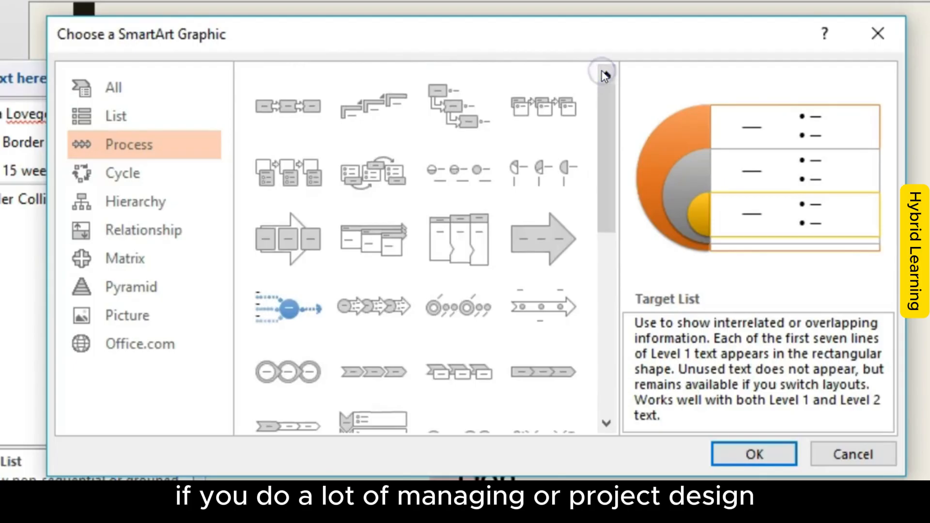
click(123, 174)
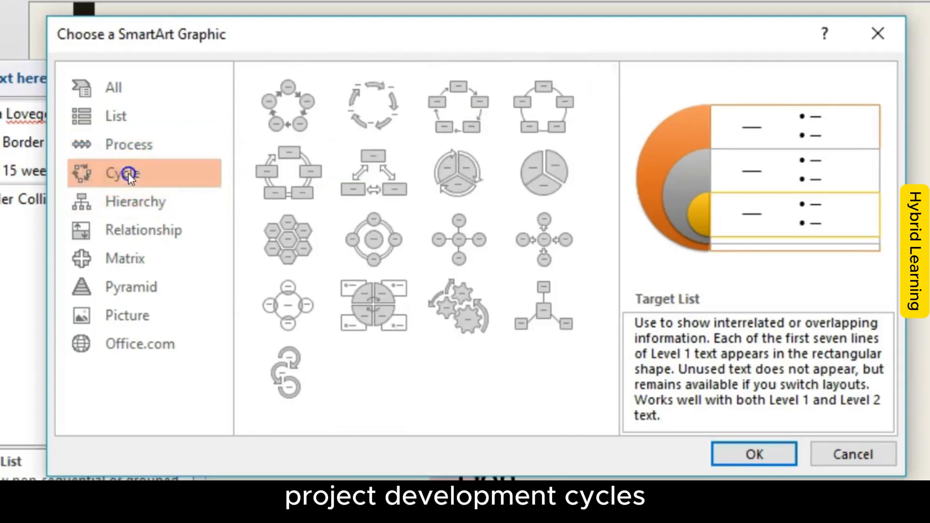
click(270, 97)
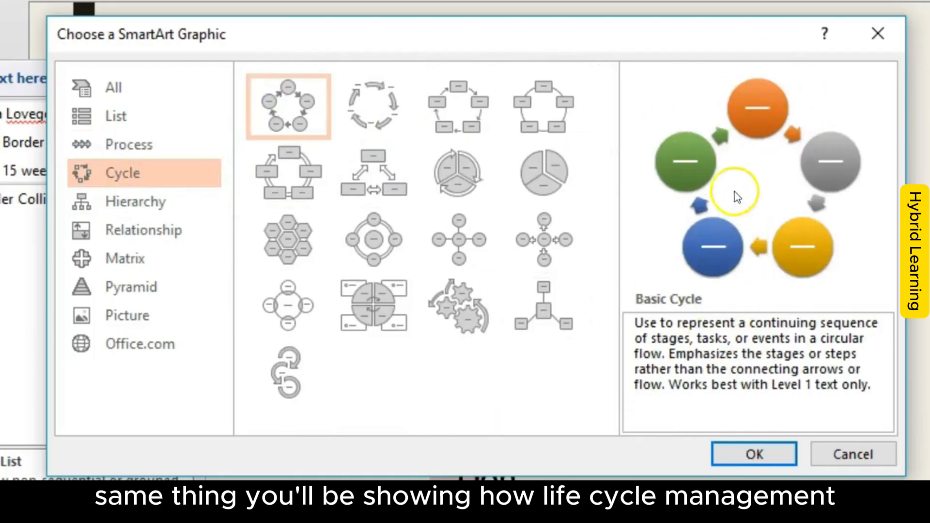
click(491, 313)
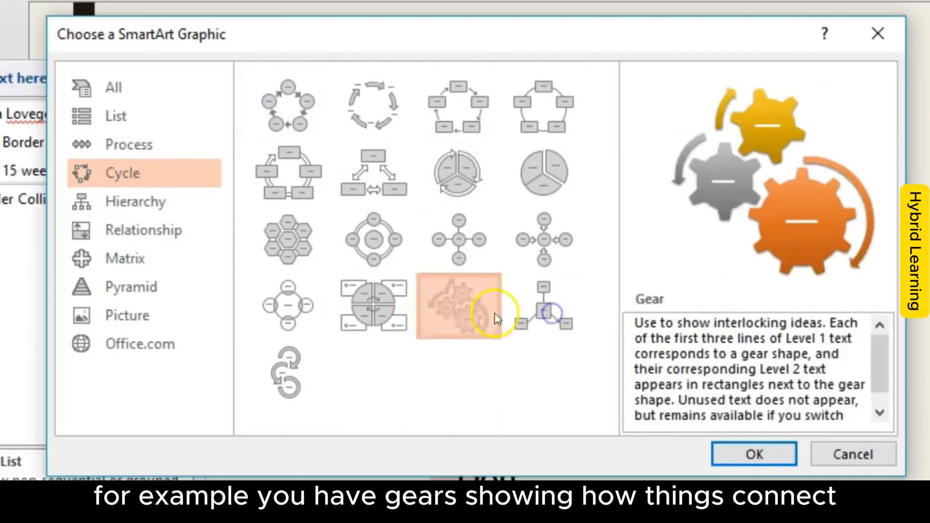
Step: Examine the Hierarchy layouts, previewing Horizontal Hierarchy, and look through the Relationship layouts
click(165, 202)
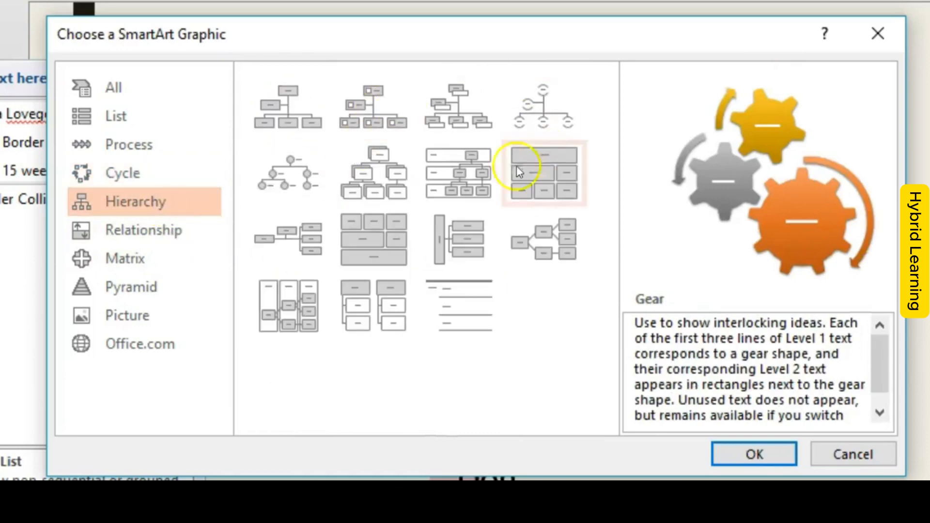
click(550, 237)
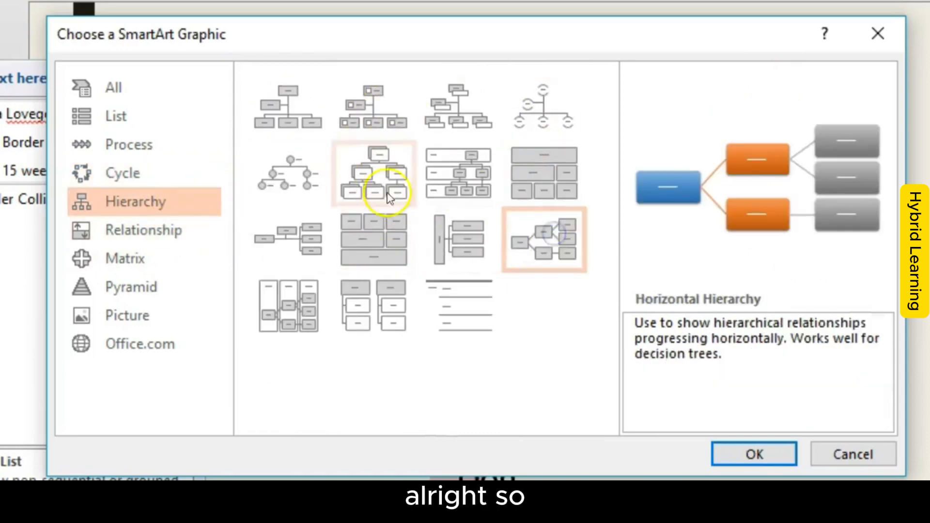
click(175, 173)
click(147, 228)
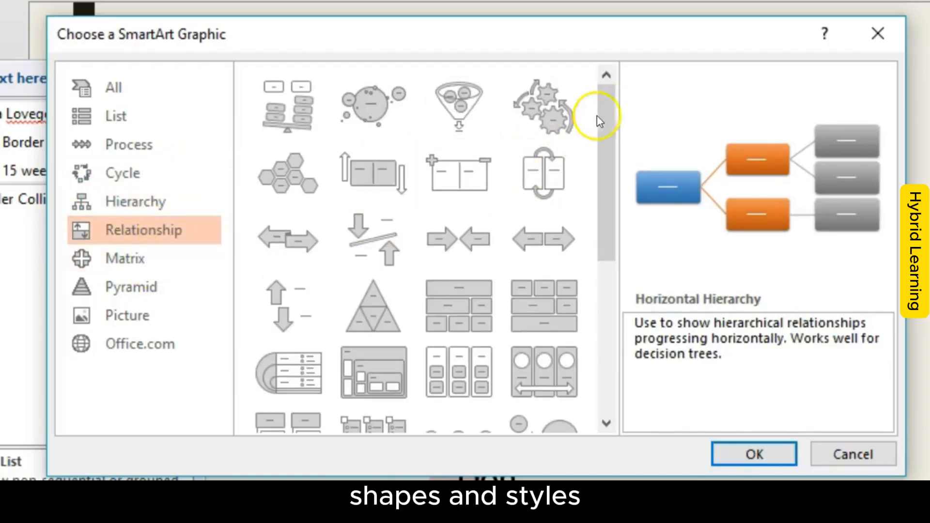
drag(601, 116, 598, 161)
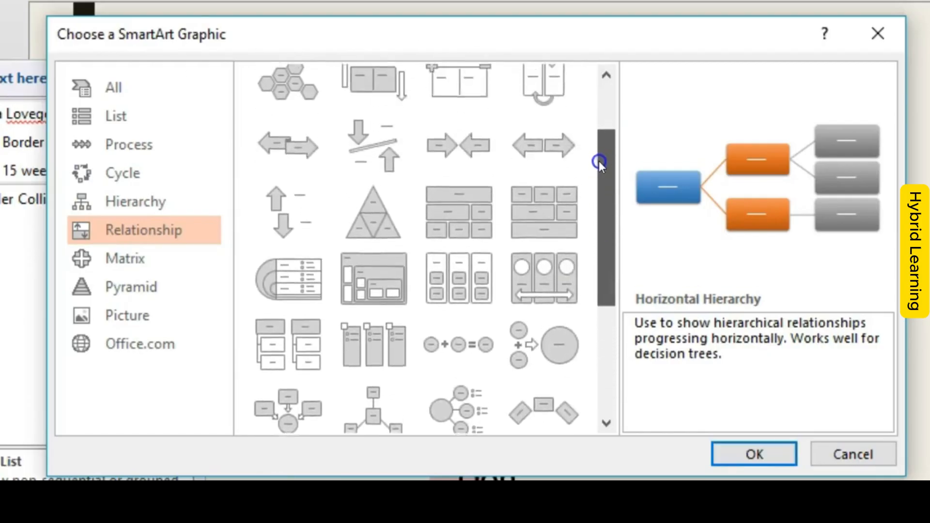
Step: Preview the Basic Matrix layout and check the Pyramid and Picture layout categories
click(105, 259)
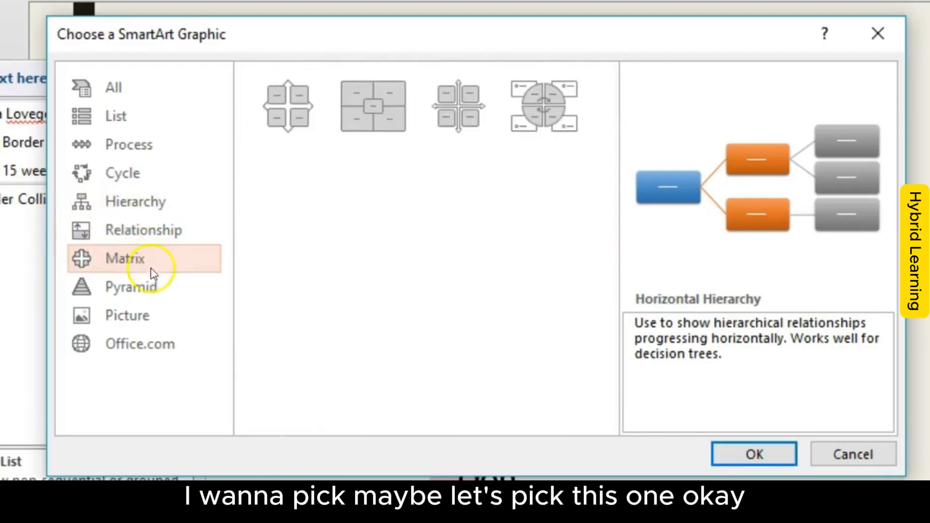
click(283, 112)
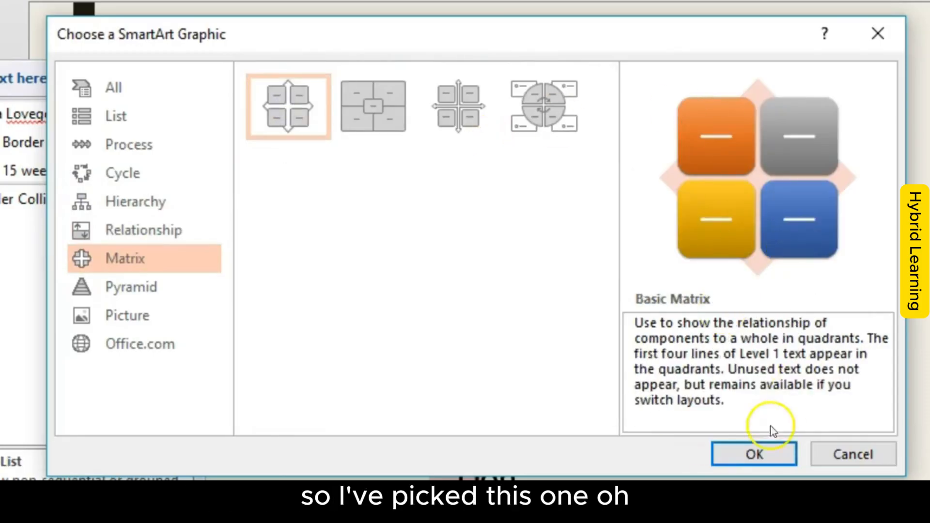
click(102, 288)
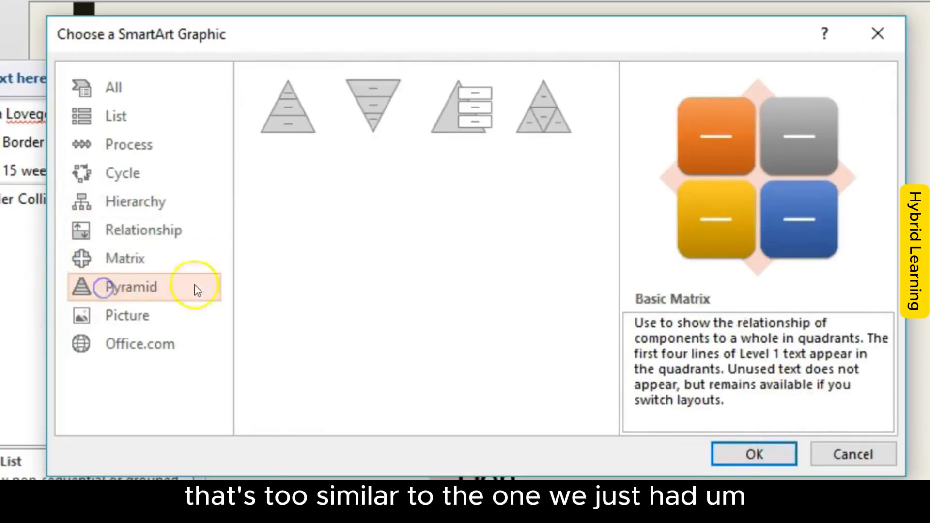
click(120, 306)
Step: Change the SmartArt graphic's layout to Organization Chart from the Hierarchy category, and deselect the graphic
click(130, 201)
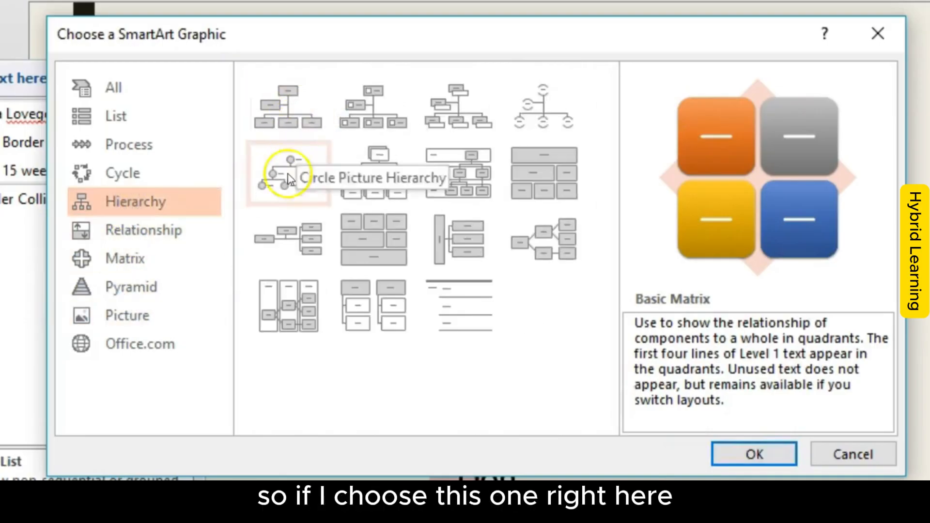
click(291, 109)
click(783, 457)
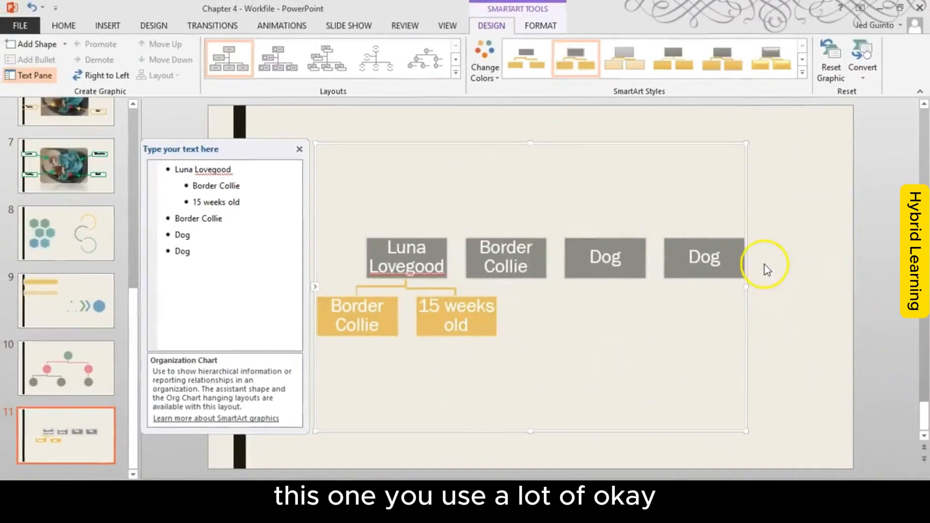
click(785, 268)
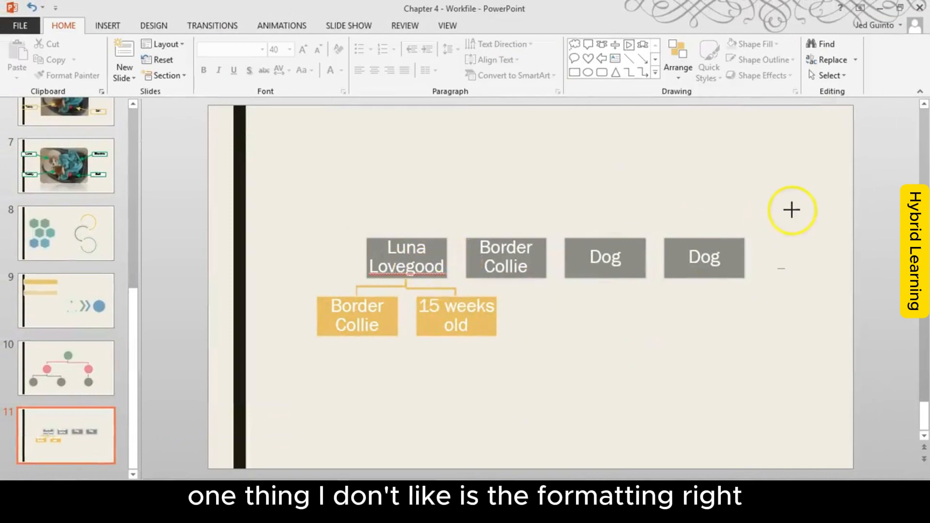
drag(725, 249, 716, 254)
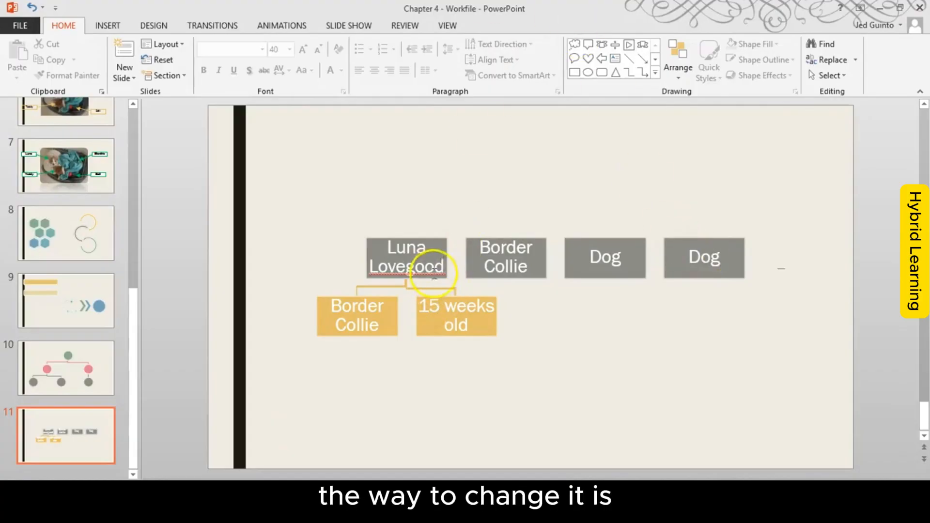
Step: Color the word "Lovegood" in the first block black, try an orange font color in that block, and undo the block's accidental move
click(425, 264)
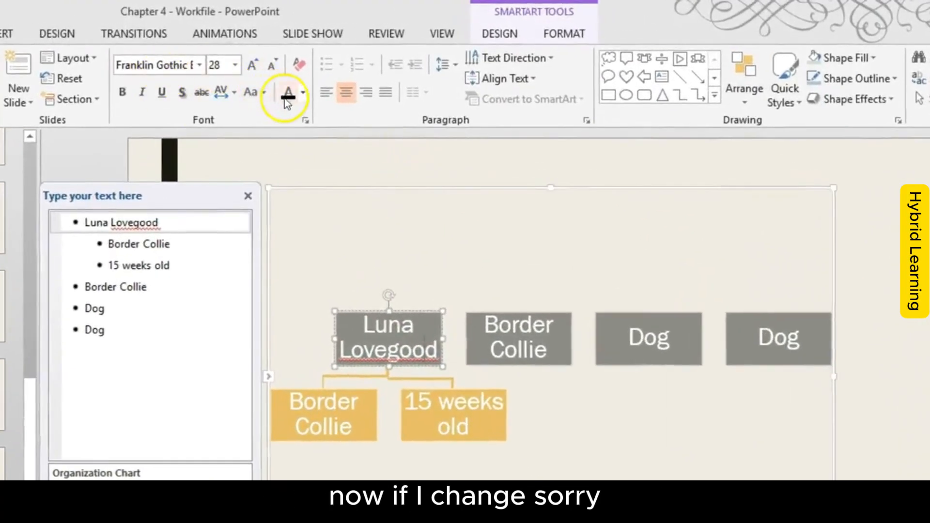
click(288, 95)
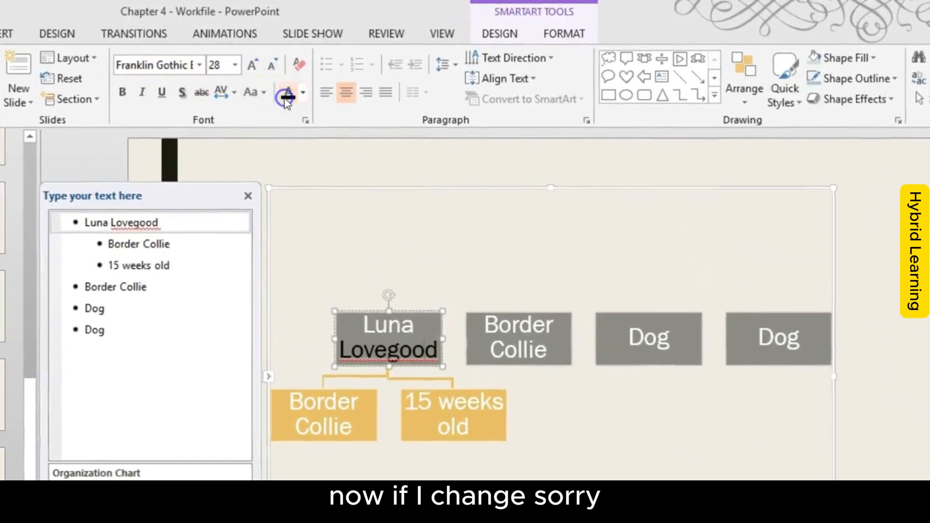
click(420, 313)
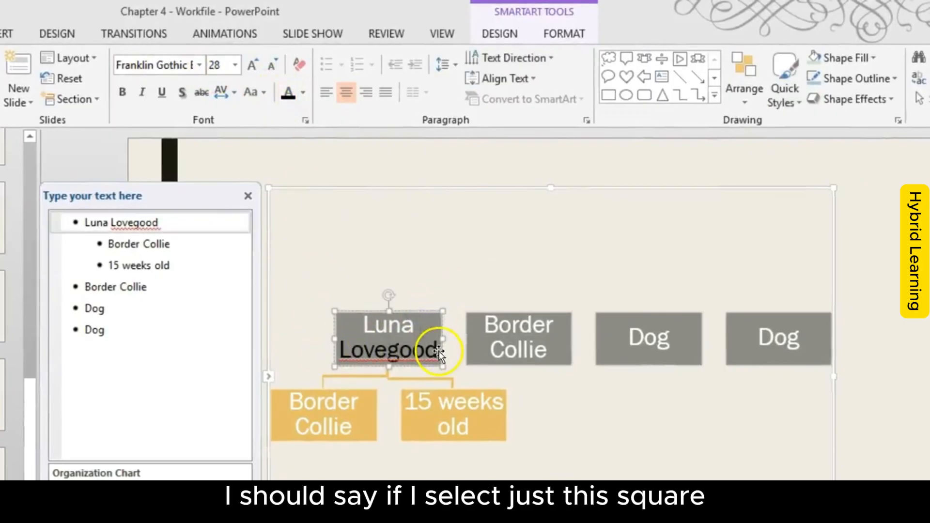
click(302, 92)
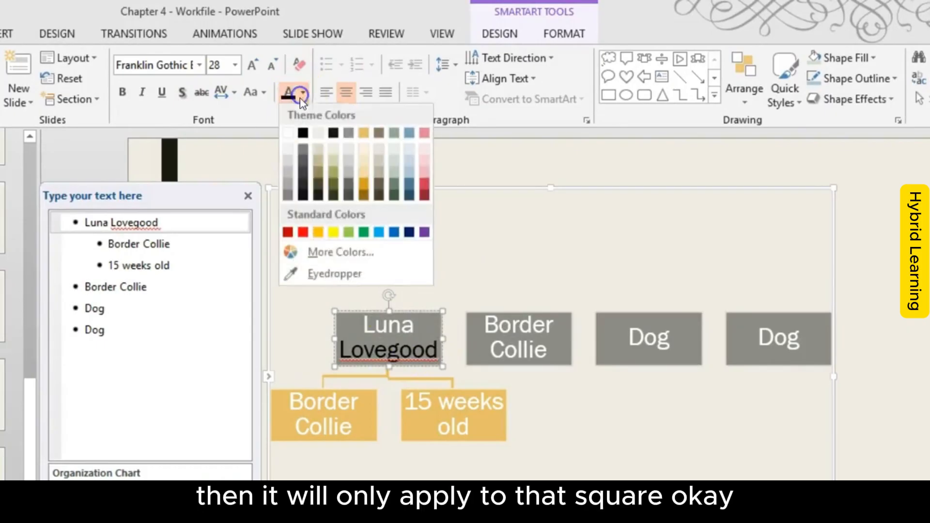
click(317, 232)
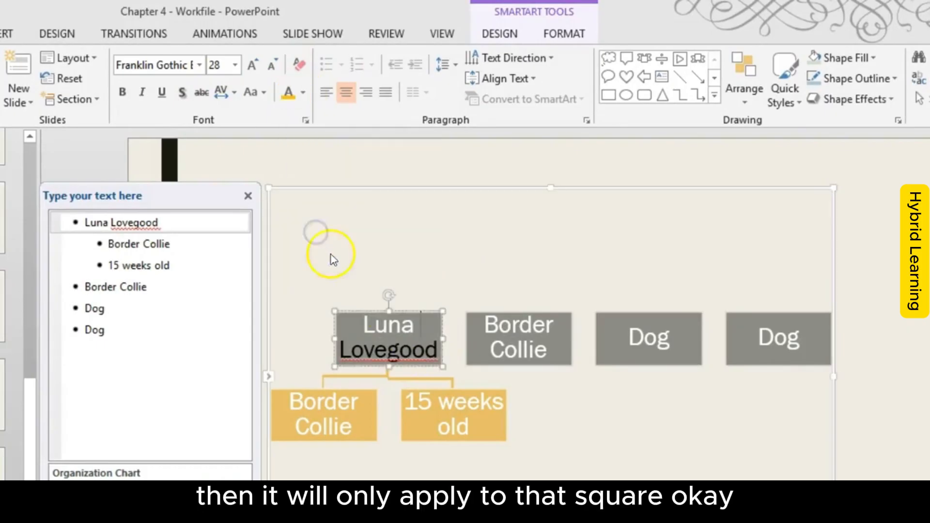
drag(366, 313, 369, 311)
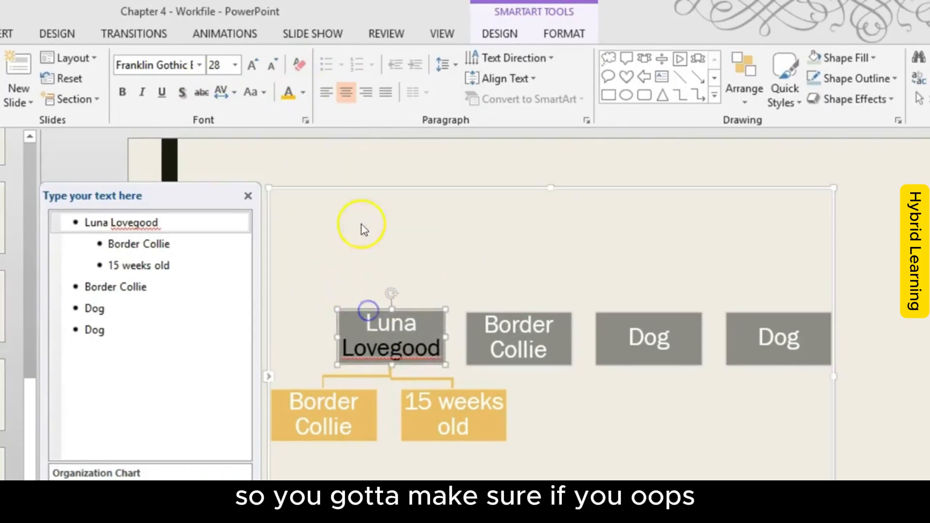
key(ctrl+z)
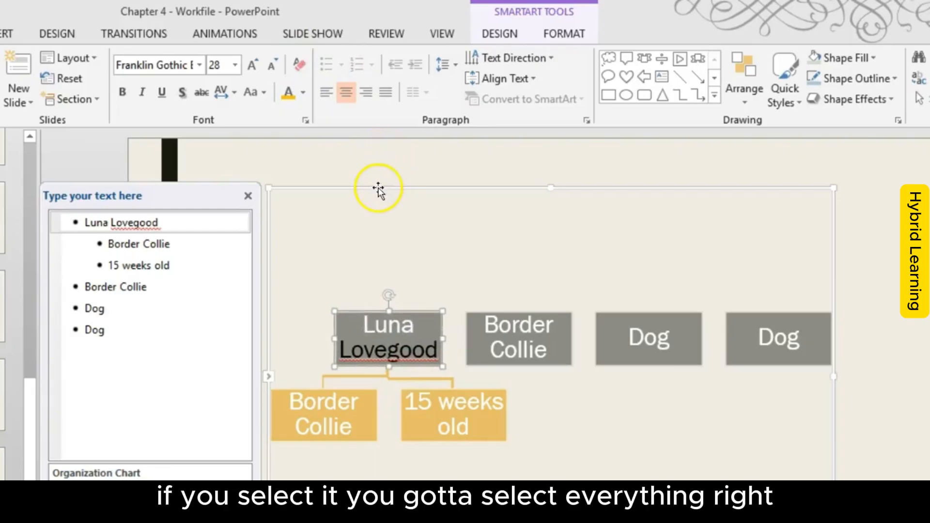
Step: Select the entire organization chart and set the font color of all its text to the pink theme color
click(378, 190)
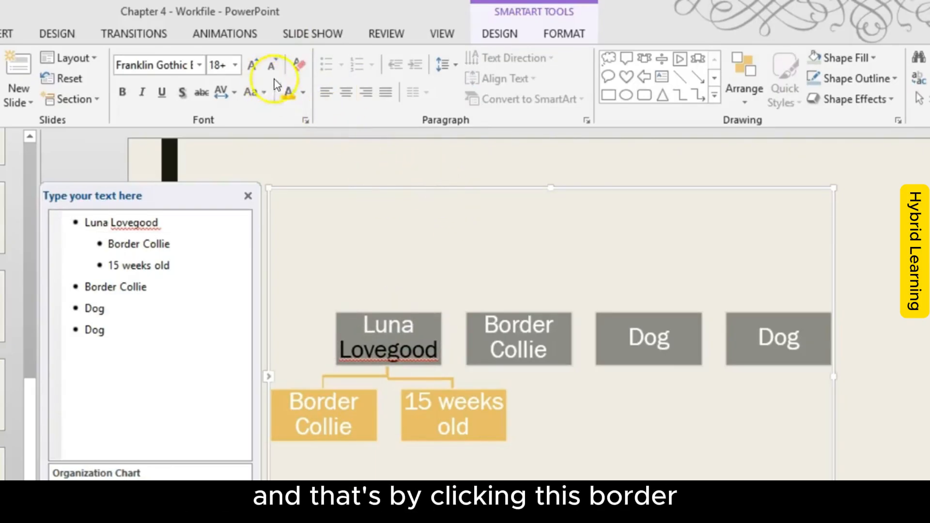
click(303, 93)
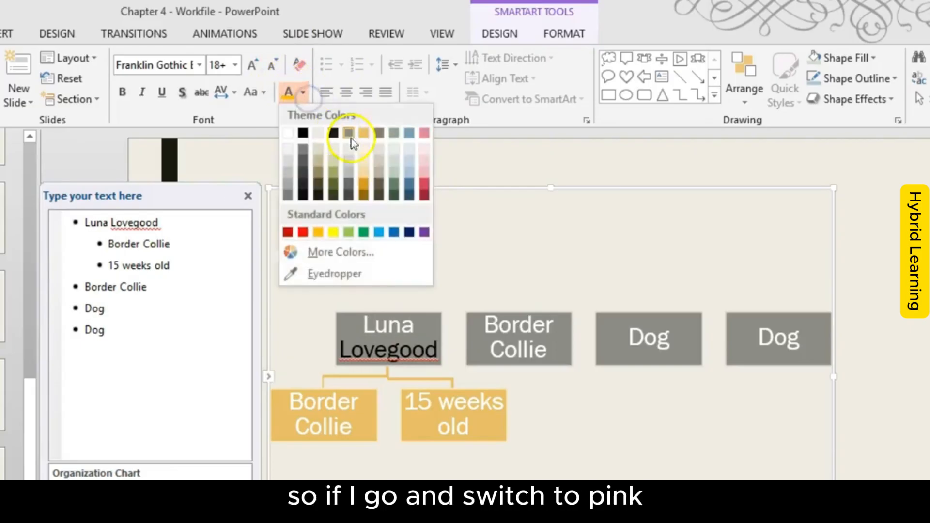
click(422, 133)
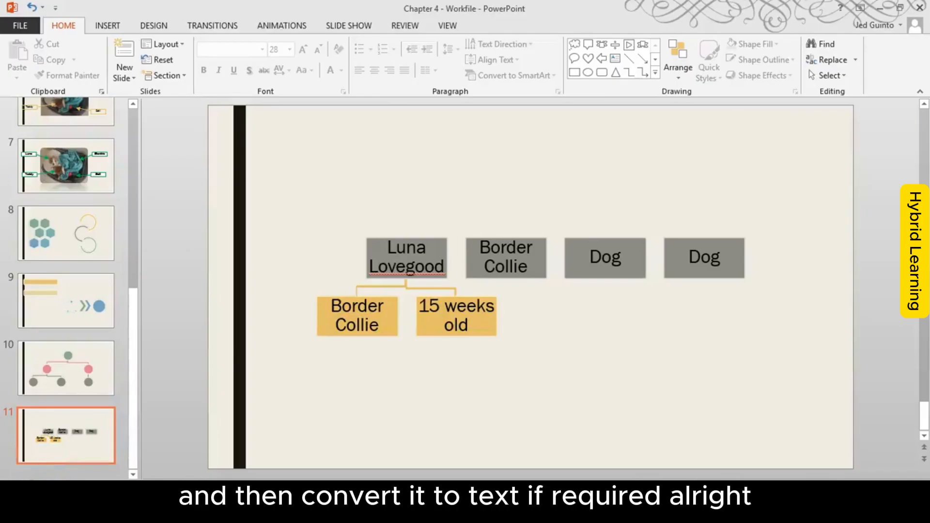
Step: Reset the organization chart SmartArt on slide 11 to its original style and colors
click(446, 296)
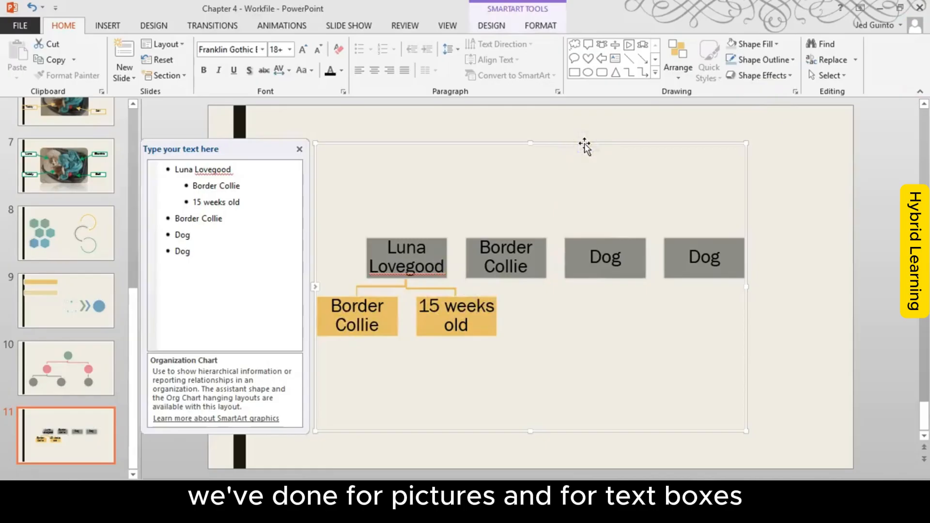
click(490, 27)
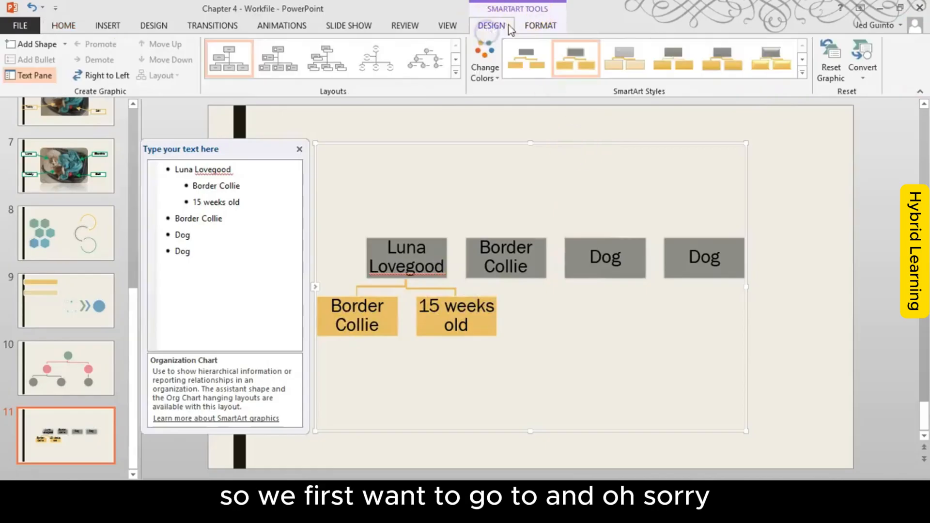
click(529, 26)
click(499, 28)
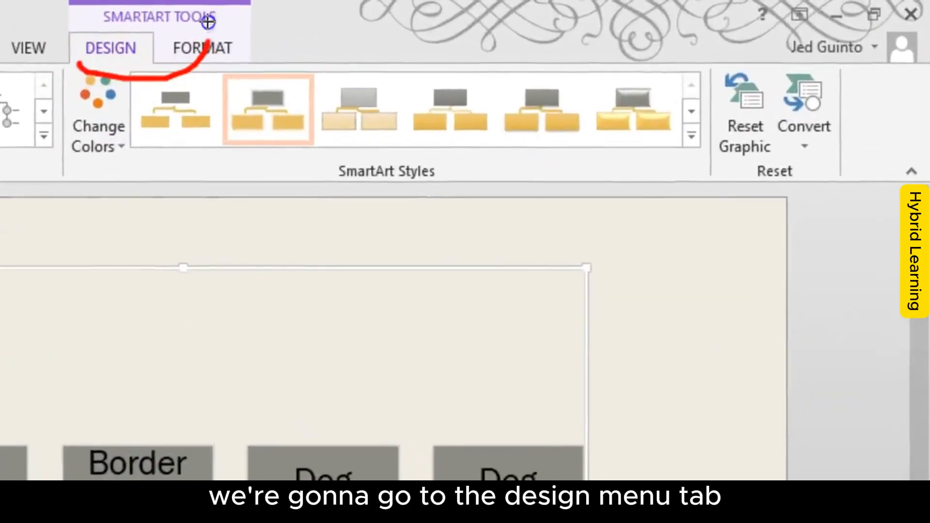
mouse_move(209, 22)
mouse_down()
mouse_move(73, 40)
mouse_move(159, 78)
mouse_up()
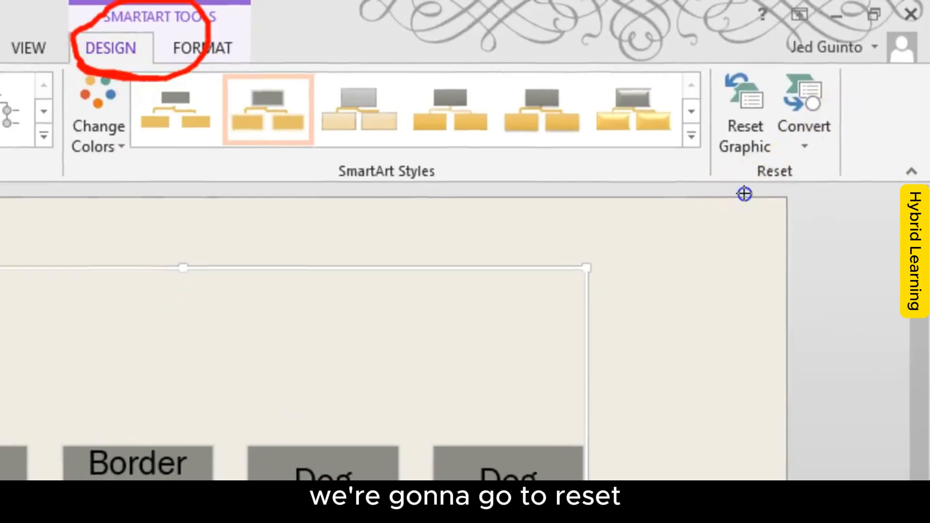
drag(744, 193, 818, 194)
mouse_move(765, 72)
mouse_down()
mouse_move(682, 189)
mouse_move(764, 104)
mouse_up()
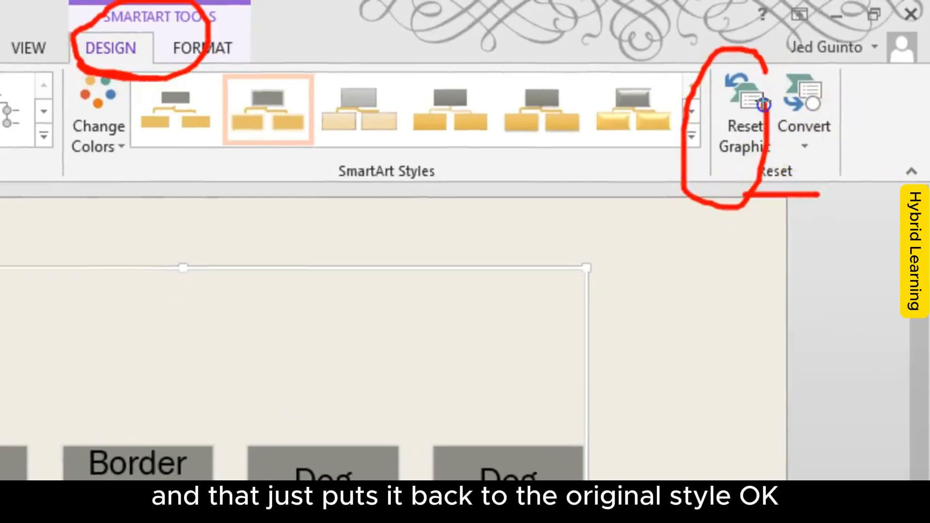
key(Escape)
click(738, 138)
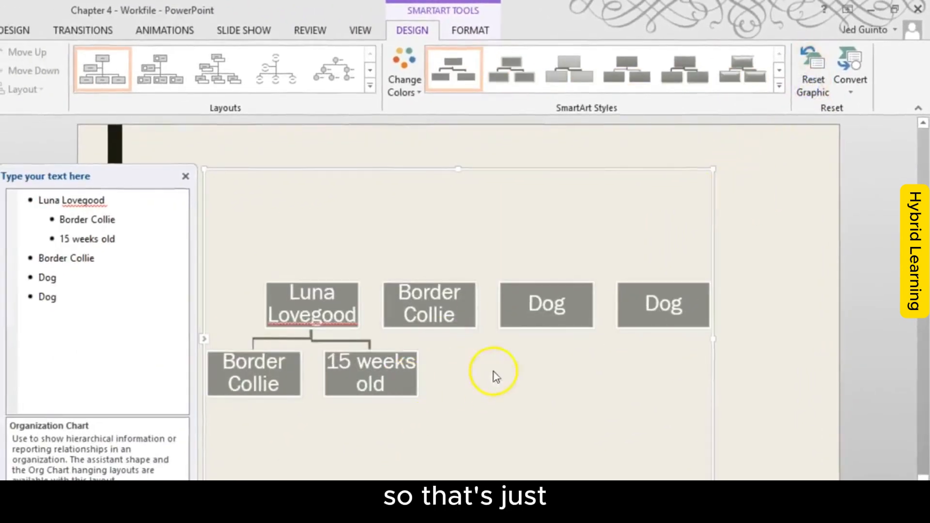
Step: Convert the organization chart SmartArt graphic into a bulleted text list
click(612, 255)
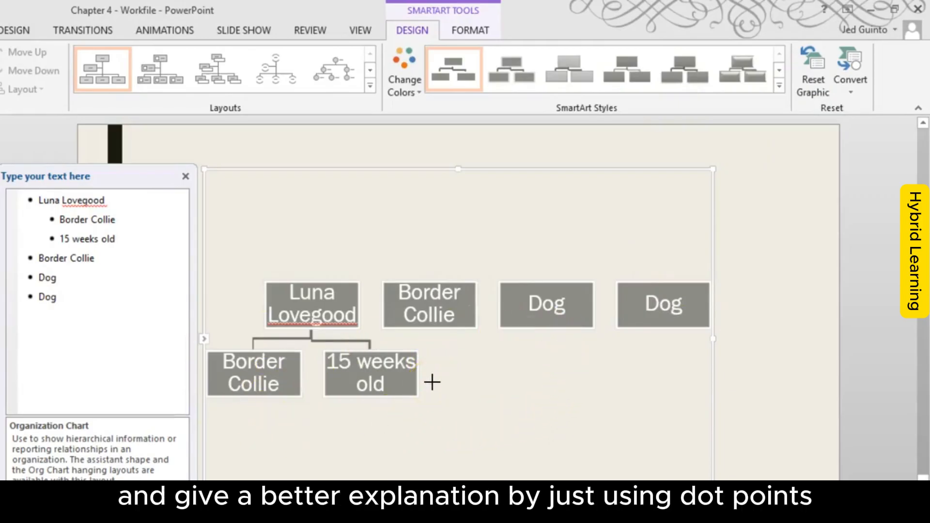
mouse_move(134, 224)
mouse_down()
mouse_move(97, 188)
mouse_move(78, 326)
mouse_move(143, 197)
mouse_up()
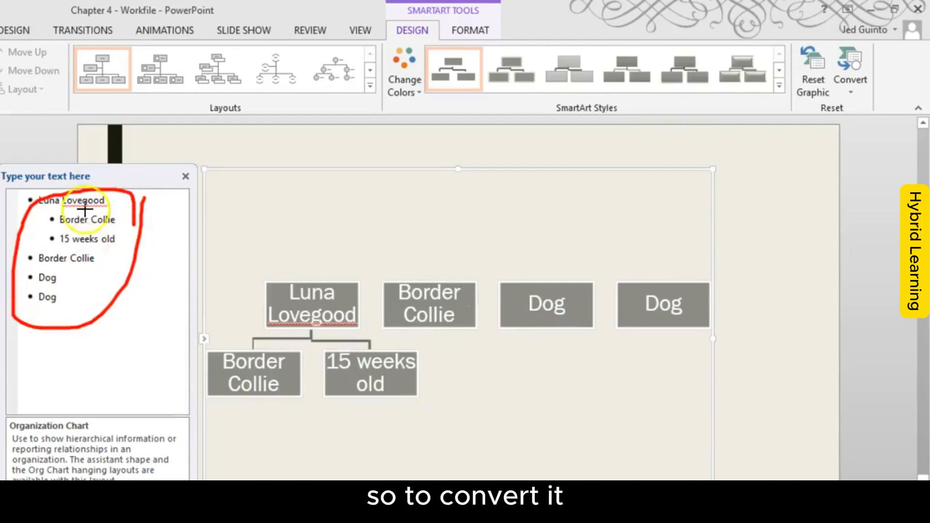
mouse_move(721, 289)
mouse_down()
mouse_move(515, 250)
mouse_move(386, 417)
mouse_move(588, 236)
mouse_up()
key(Escape)
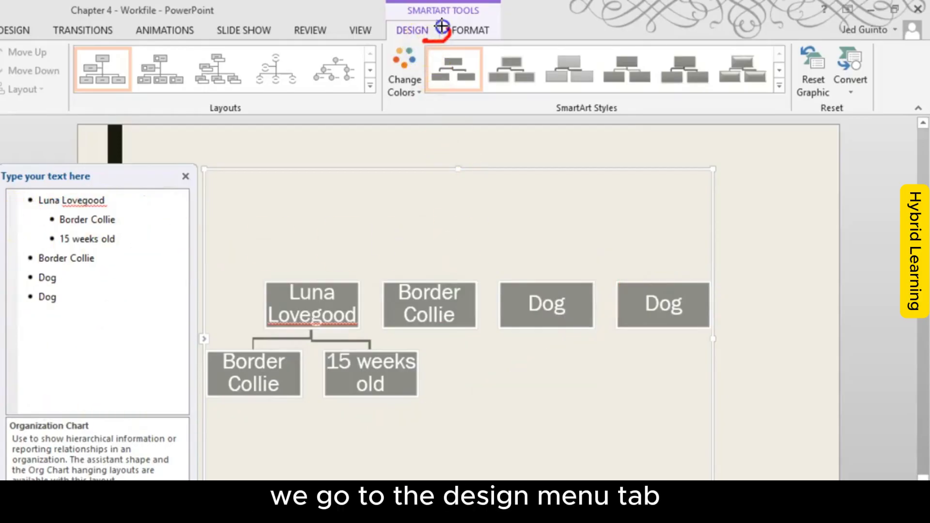
drag(441, 26, 454, 51)
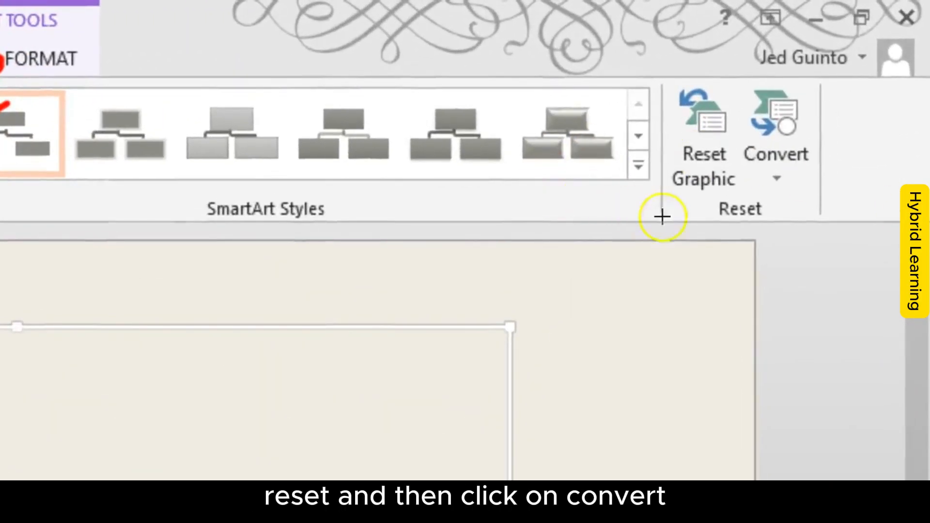
drag(726, 236, 805, 236)
mouse_move(829, 130)
mouse_down()
mouse_move(826, 114)
mouse_move(716, 166)
mouse_move(844, 131)
mouse_up()
key(Escape)
click(763, 156)
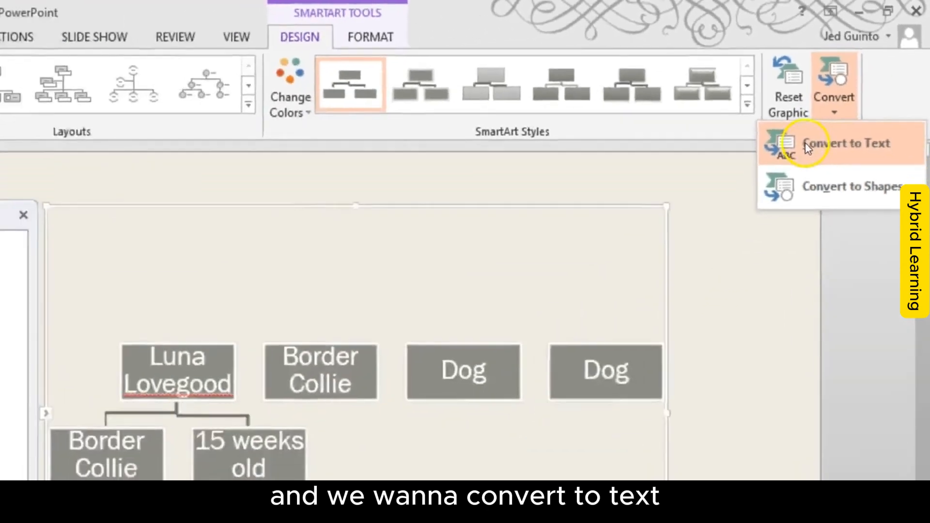
click(731, 229)
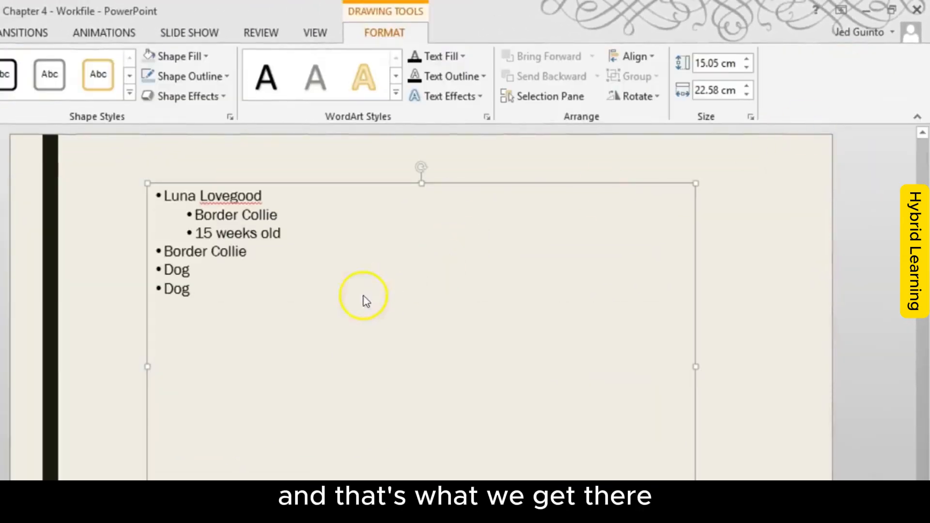
Step: Select all the bullet points in the converted text box, copy them, and clear the text selection
click(364, 296)
drag(197, 285, 162, 176)
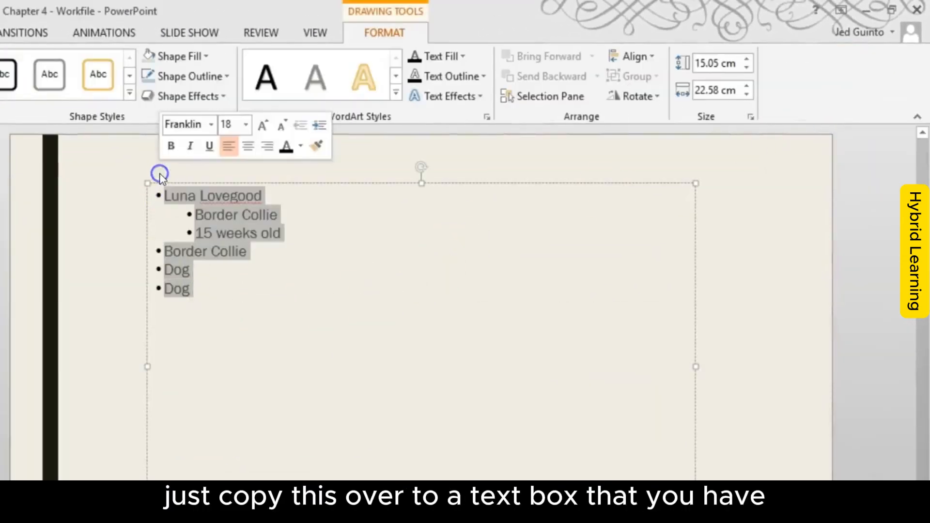
key(ctrl+c)
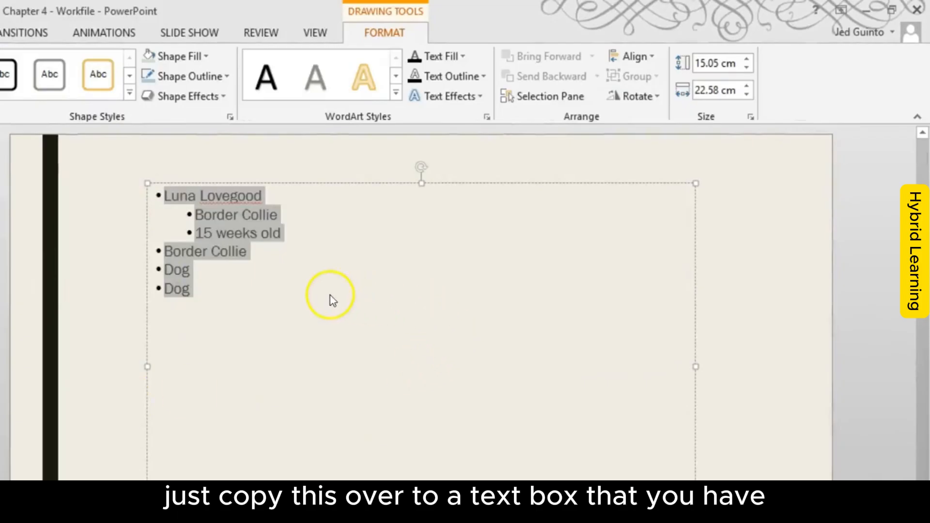
click(200, 288)
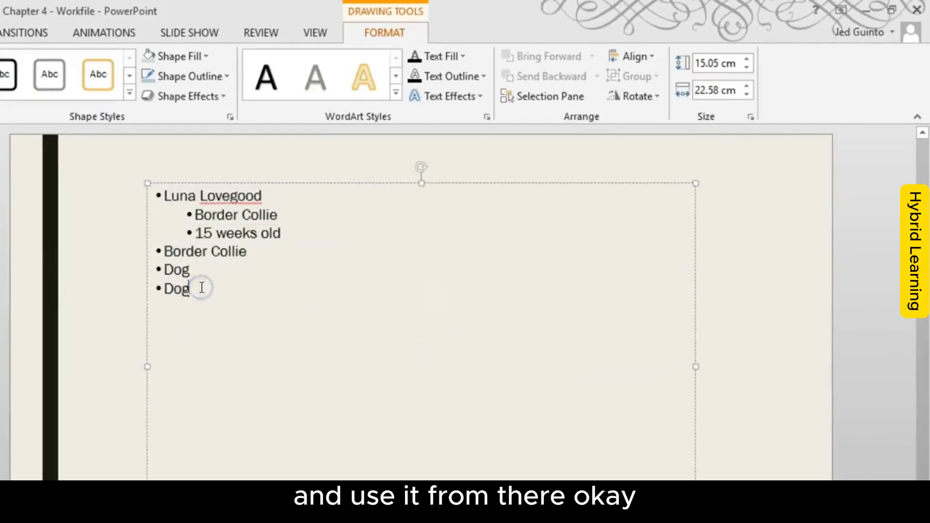
drag(217, 288, 133, 187)
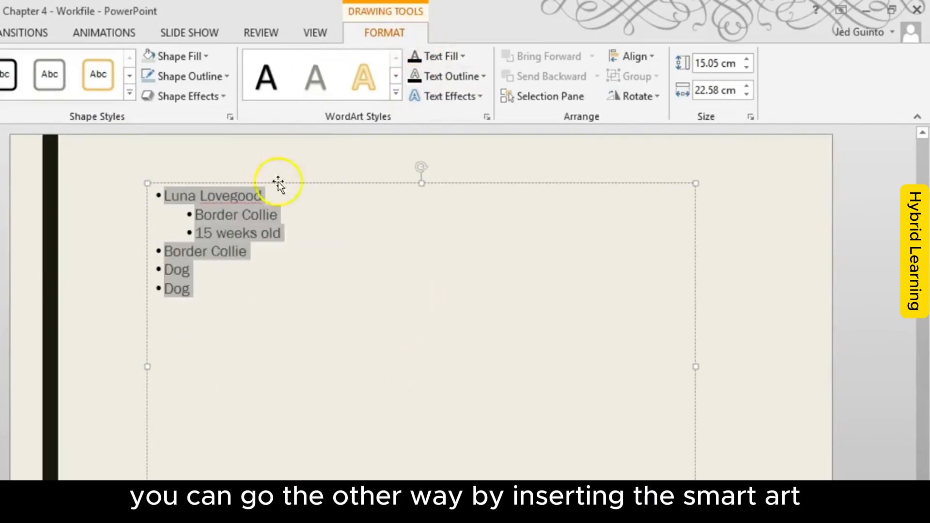
click(344, 184)
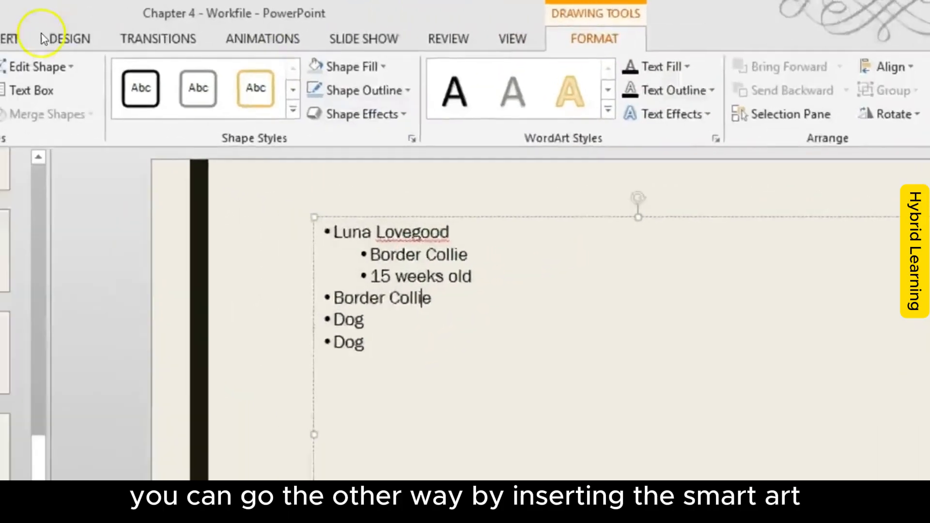
Step: Insert a Basic Block List SmartArt graphic on the slide and move it slightly down over the bulleted text
click(186, 71)
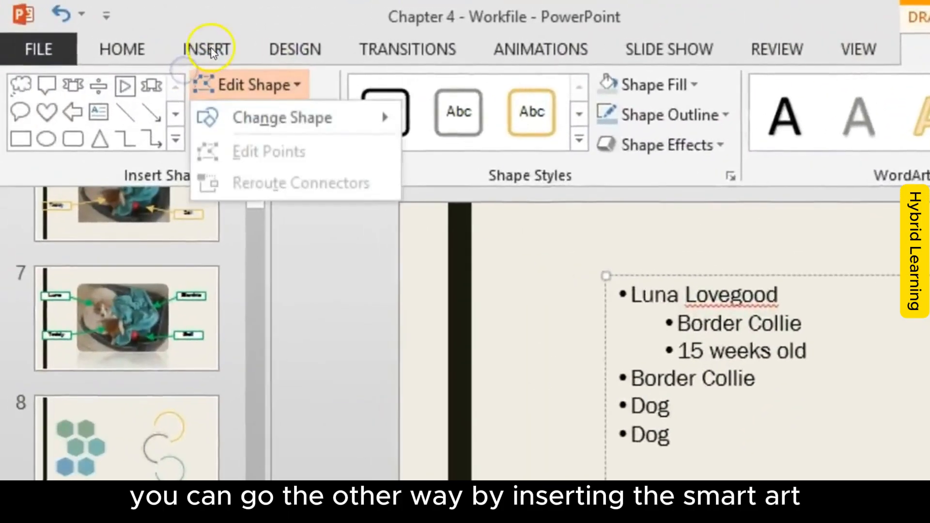
click(211, 48)
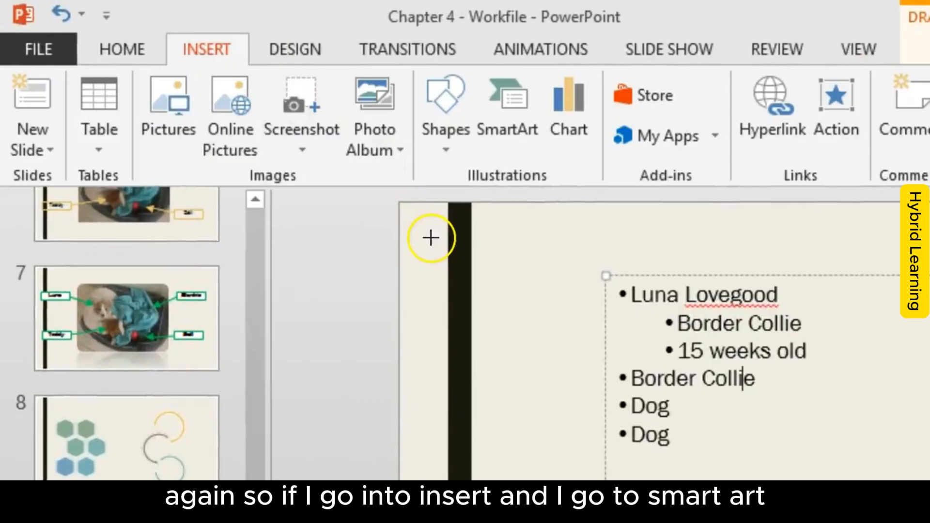
mouse_move(179, 93)
mouse_down()
mouse_move(208, 77)
mouse_move(124, 66)
mouse_up()
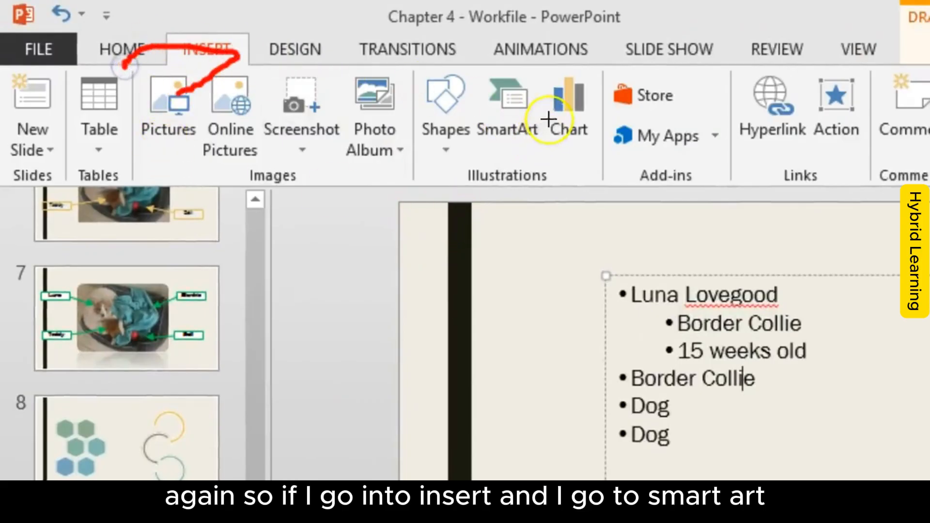
mouse_move(554, 111)
mouse_down()
mouse_move(479, 169)
mouse_move(536, 105)
mouse_up()
key(Escape)
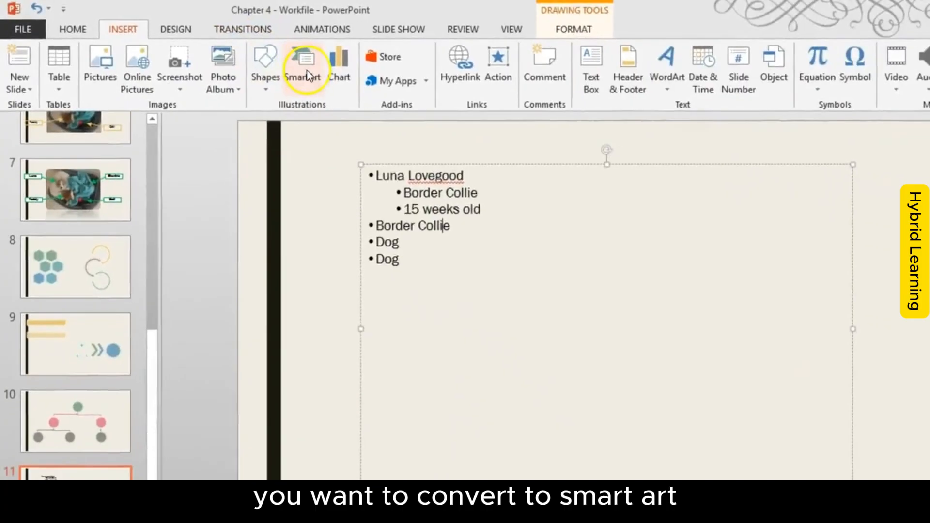
click(303, 68)
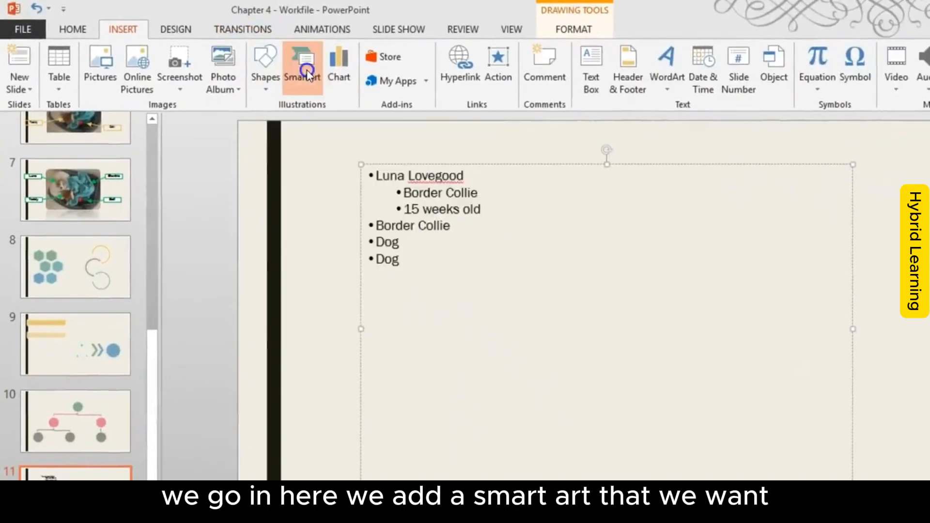
click(420, 212)
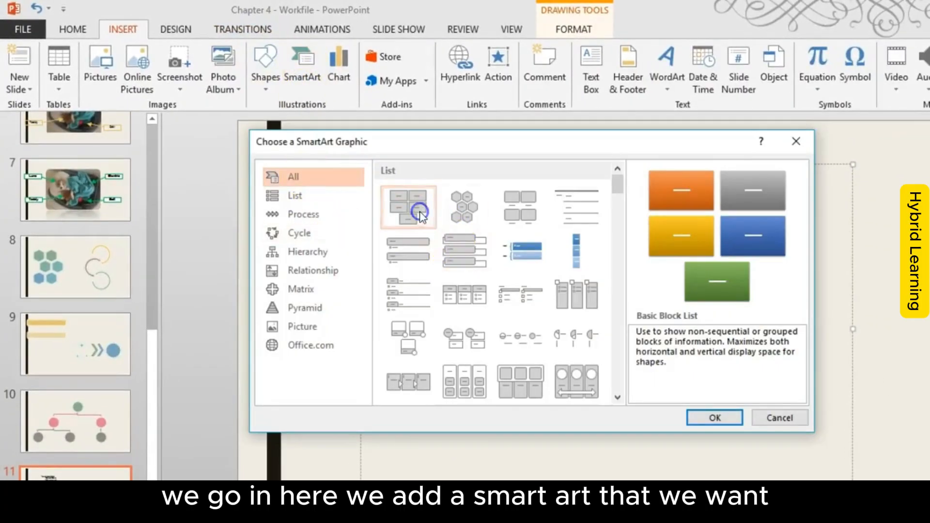
click(714, 417)
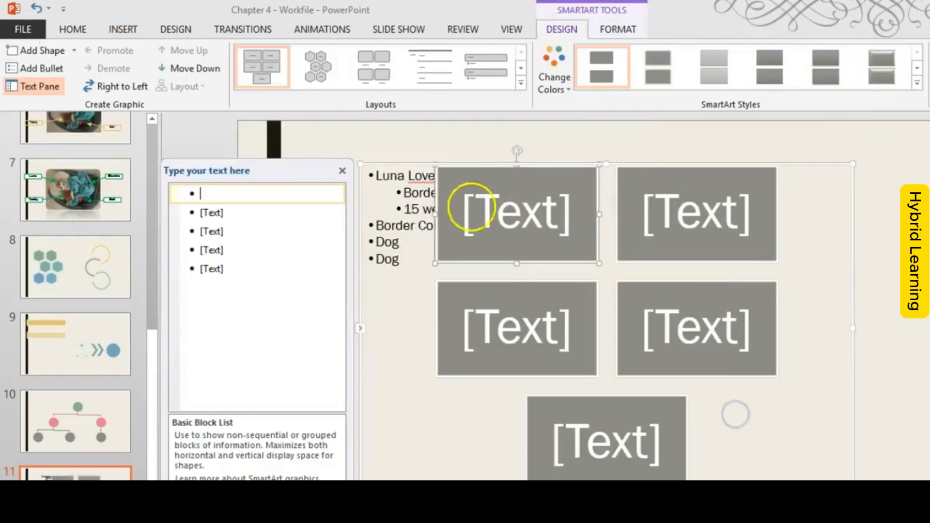
drag(500, 163, 502, 208)
Step: Copy all the bullet points from the text box behind the new SmartArt graphic
click(428, 169)
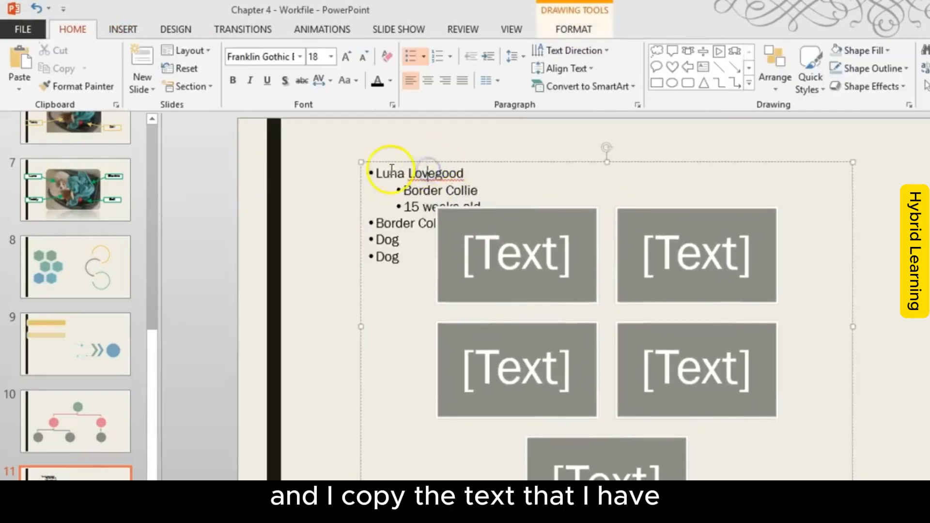
drag(377, 170, 407, 271)
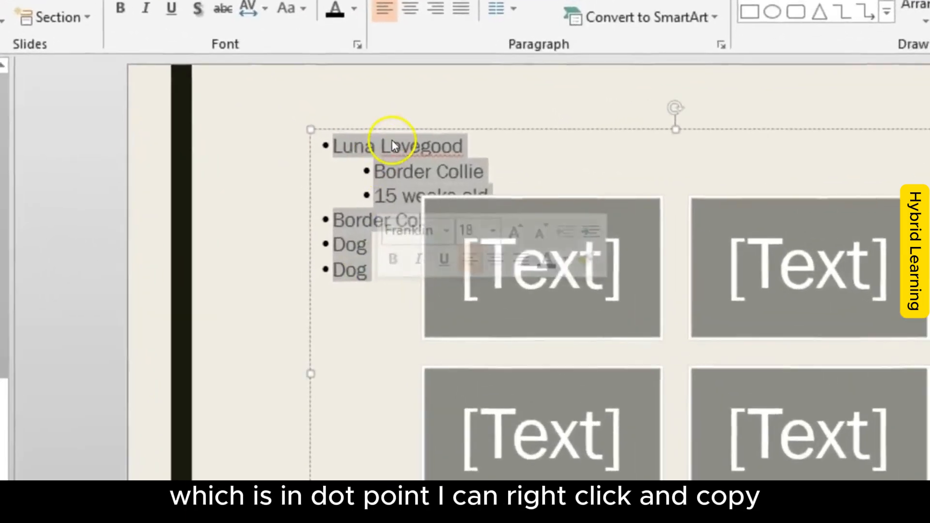
right_click(415, 167)
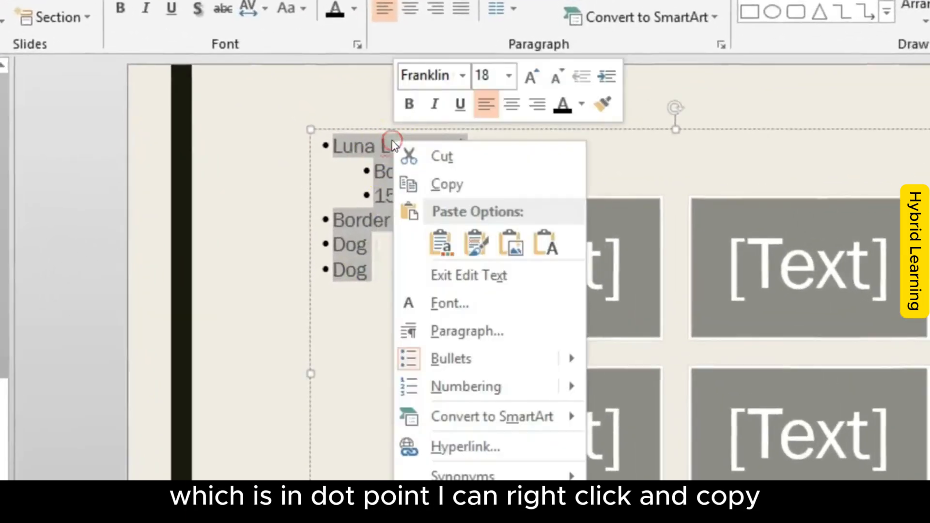